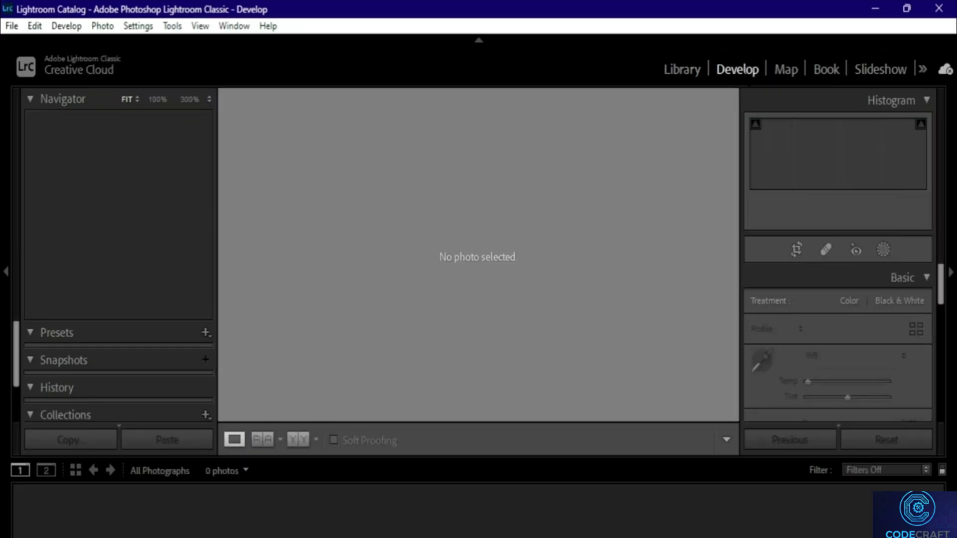
Look over the Book and Map modules of the empty catalog
click(786, 70)
click(826, 70)
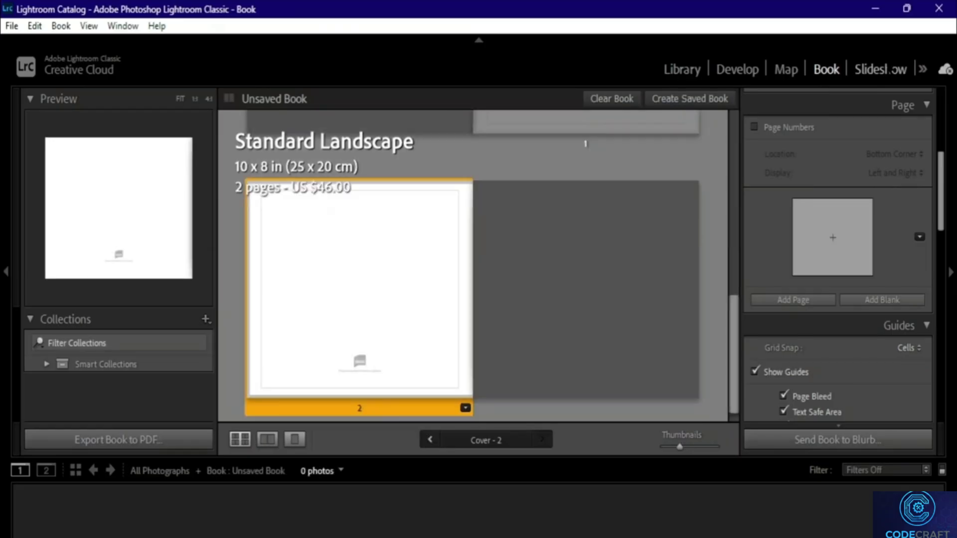
click(785, 70)
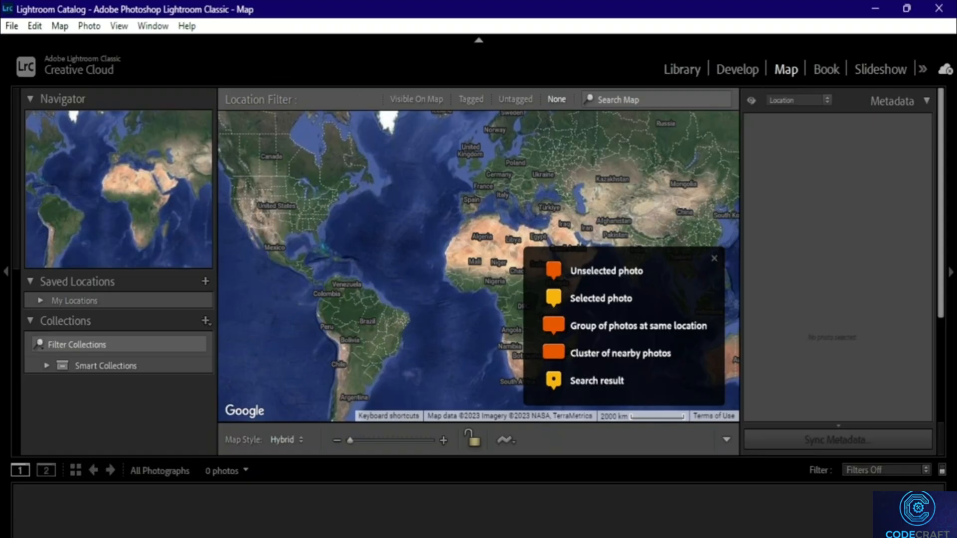
Import all photos from the System Reserved (D:) drive into the catalog with the Add option, without moving them
key(g)
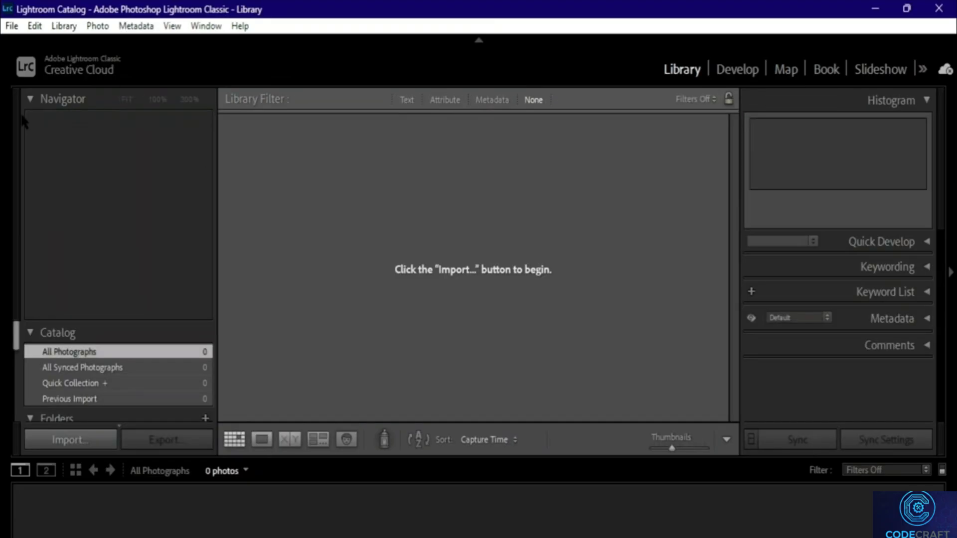
click(86, 439)
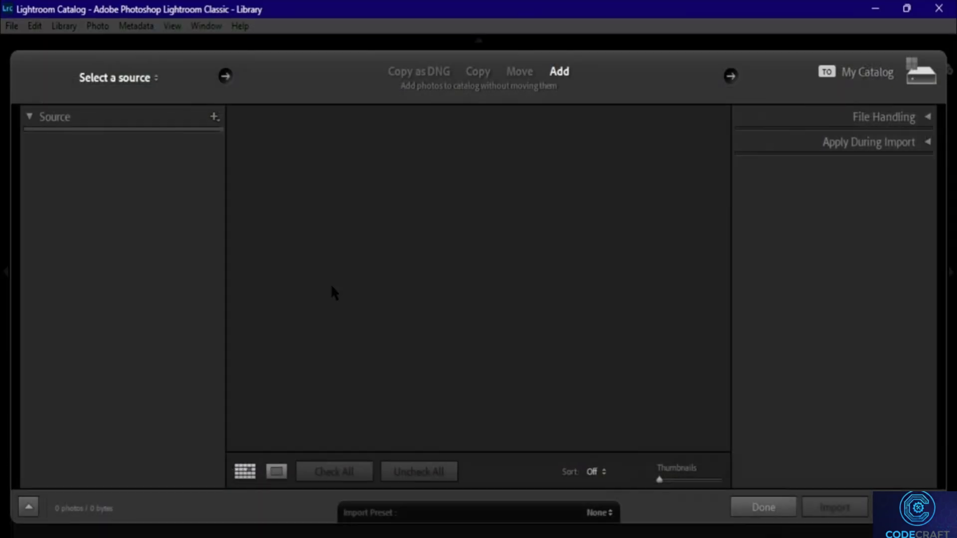
click(155, 77)
click(109, 183)
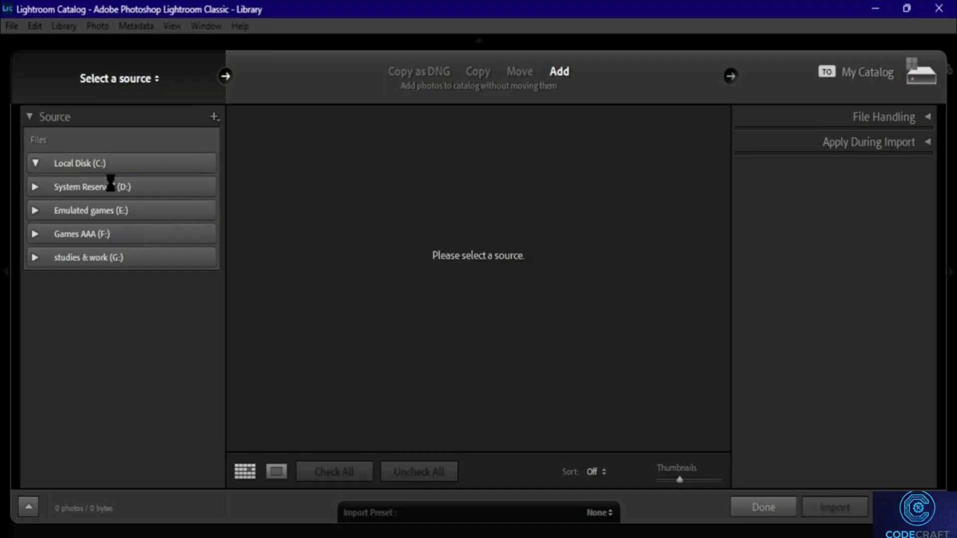
scroll(324, 268, down, 5)
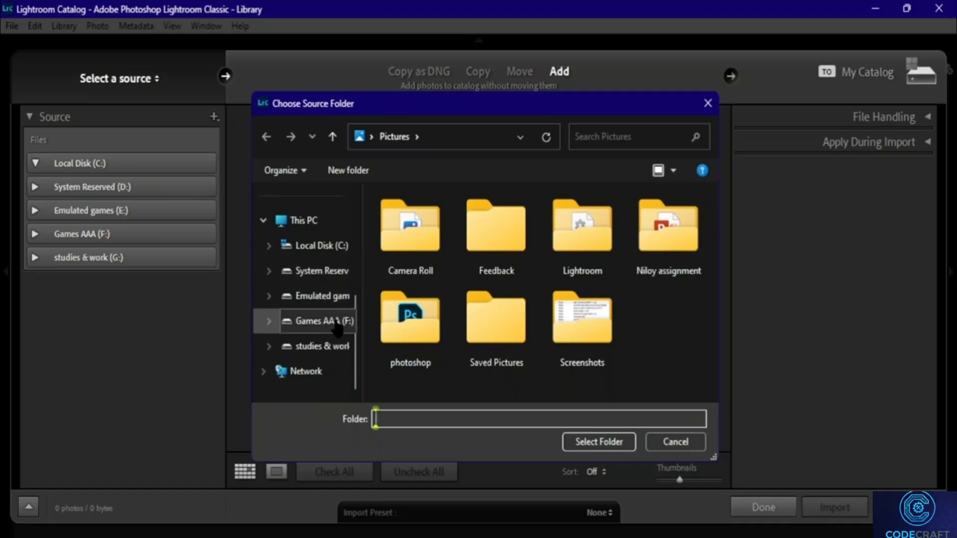
click(316, 271)
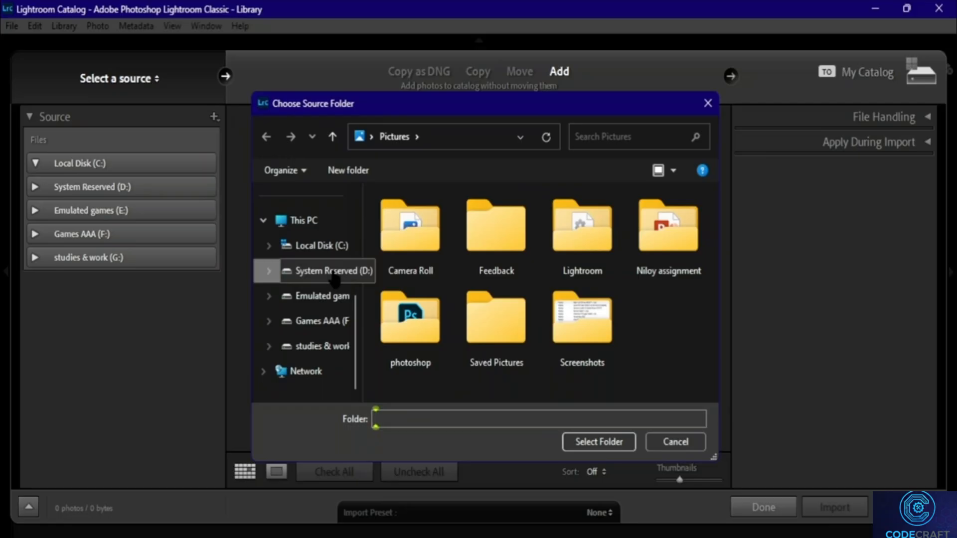
click(616, 441)
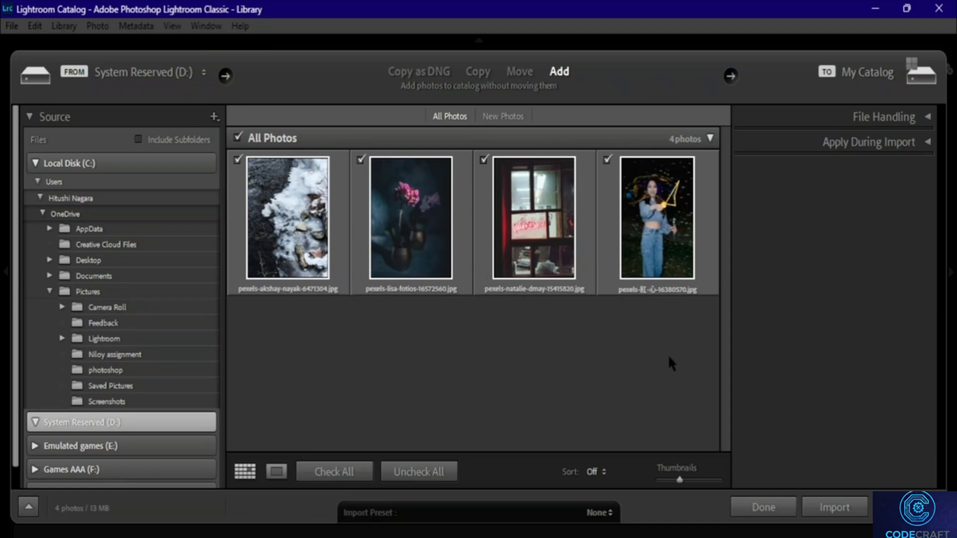
click(850, 502)
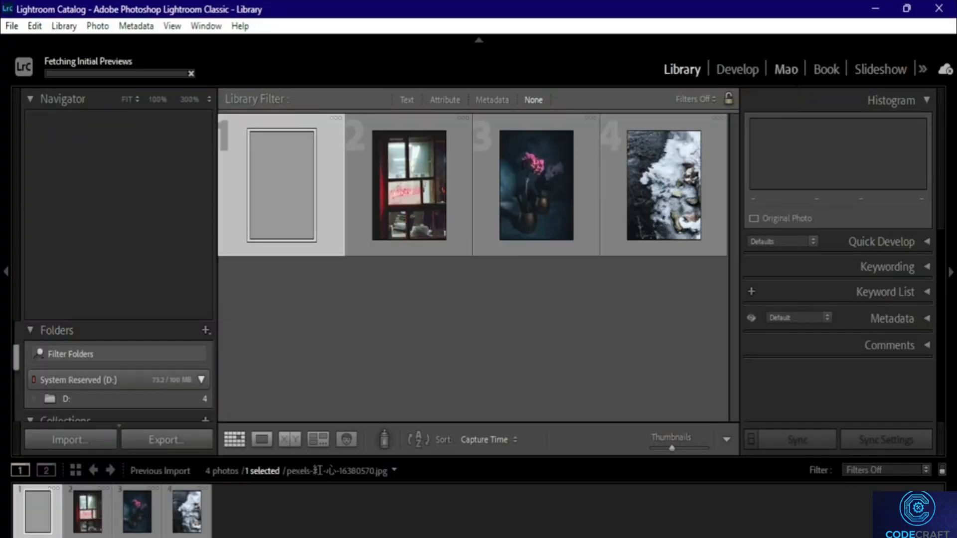
Open the Map module and select the third photo, showing pink flowers in a dark vase, to view its location metadata
click(786, 69)
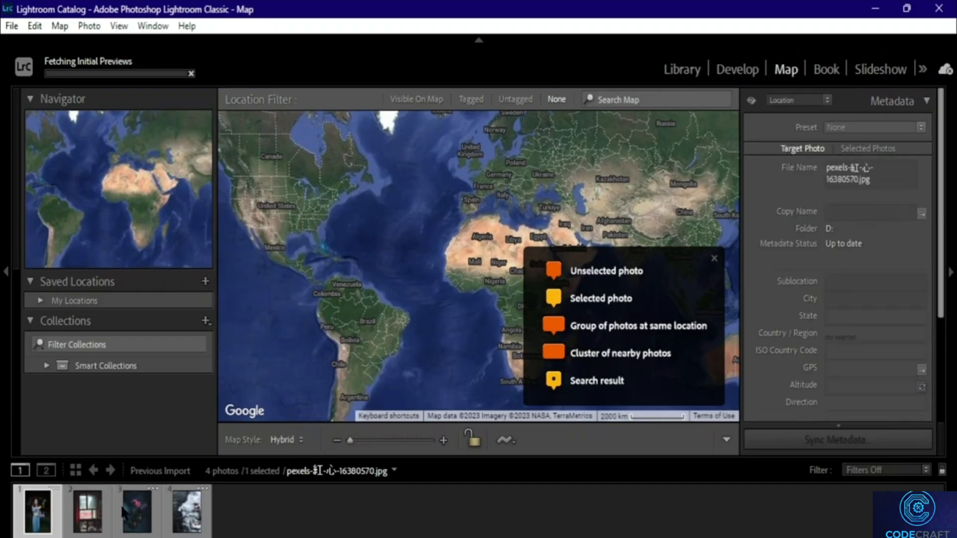
key(Right)
key(Right)
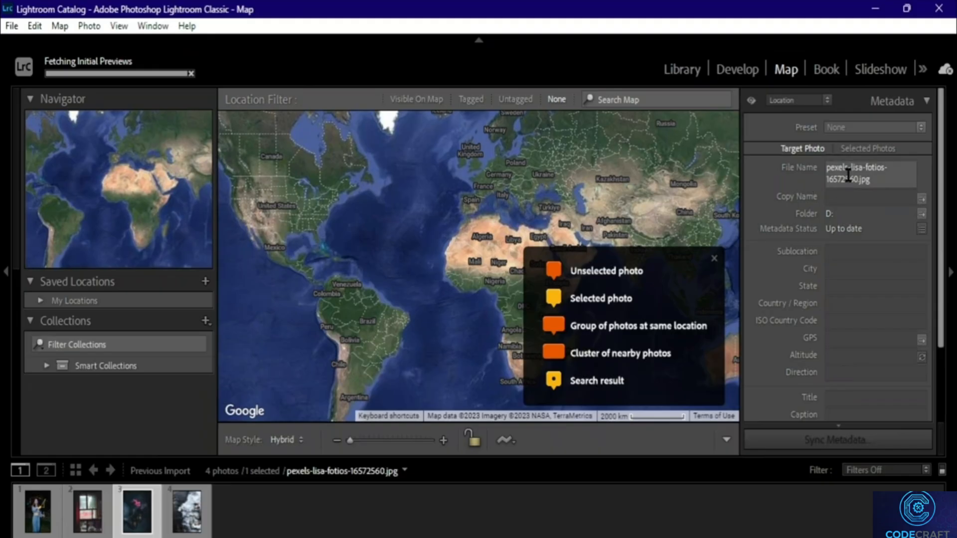
scroll(847, 313, down, 1)
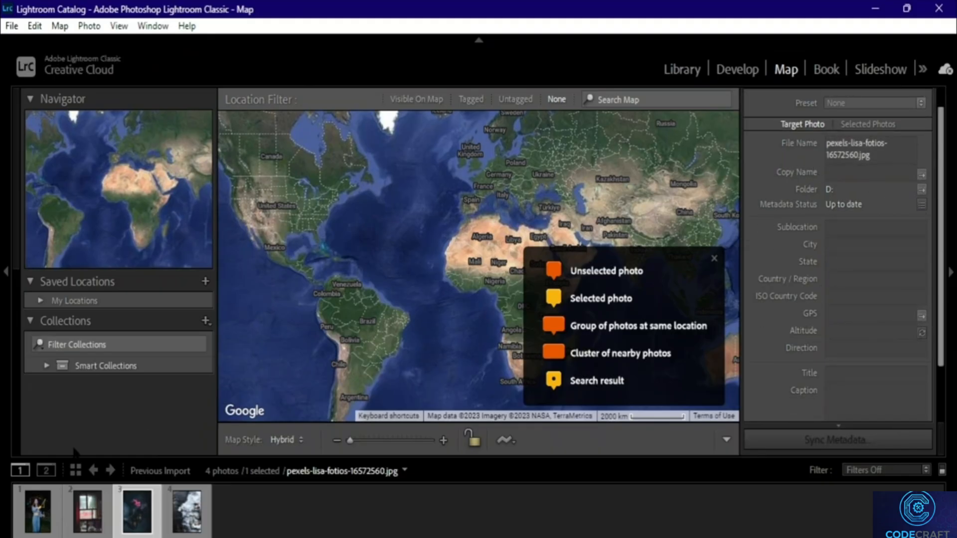
scroll(902, 267, up, 1)
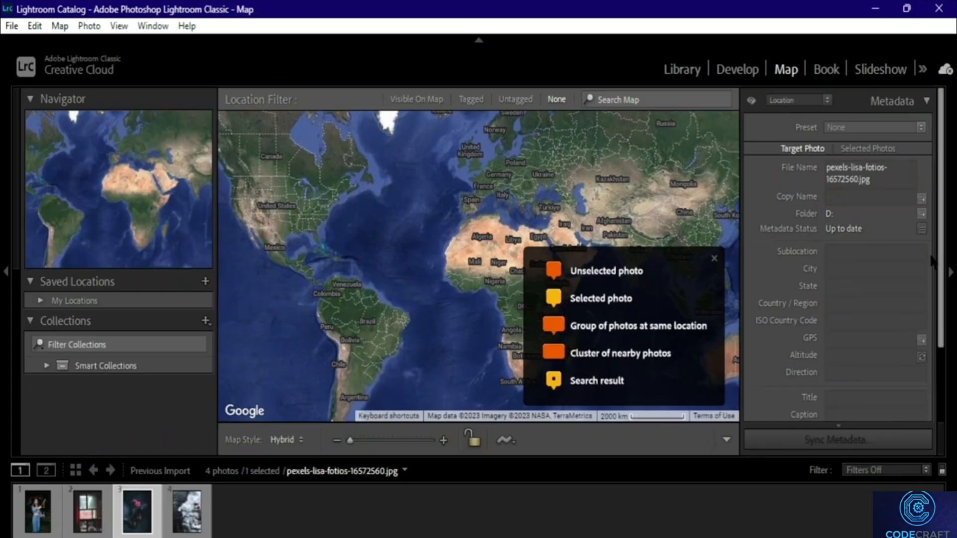
Collapse the metadata area beside the map and dismiss the map marker legend
click(951, 272)
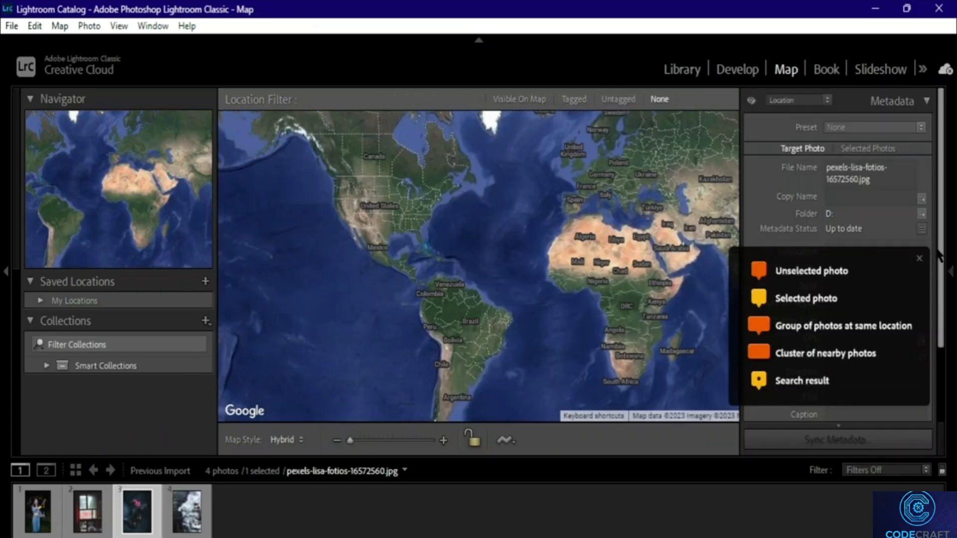
drag(940, 251, 920, 254)
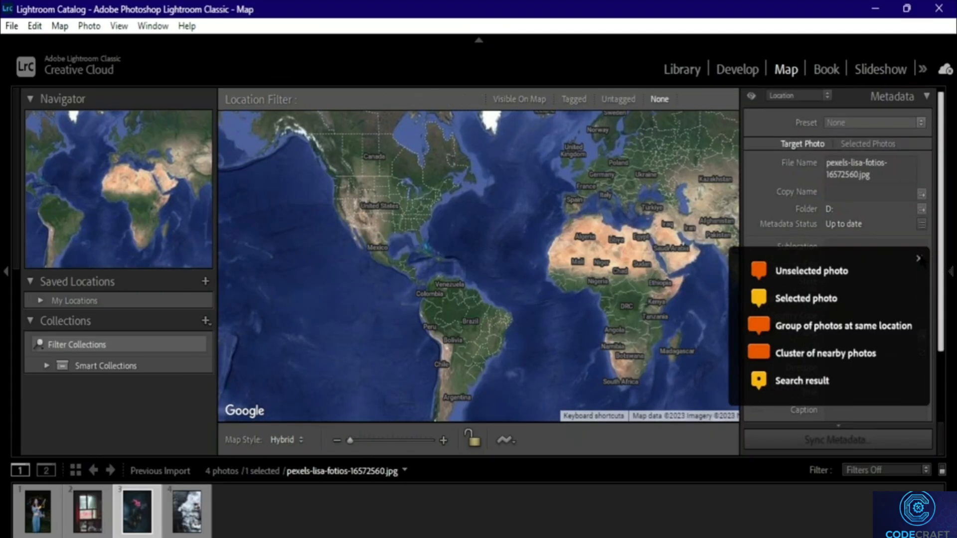
click(919, 259)
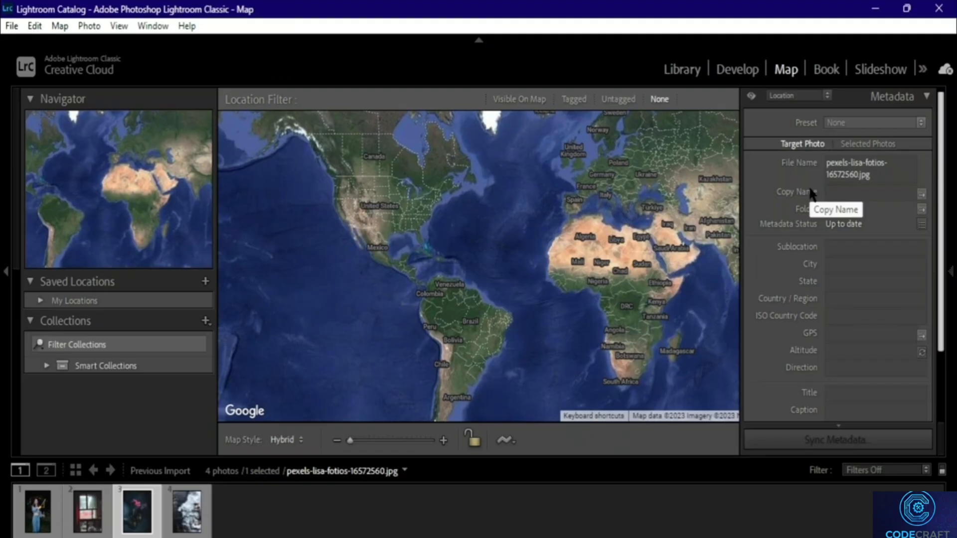
Give the selected flower photo the title "tgh" and the caption "goin somewhere" in its metadata
scroll(860, 325, down, 1)
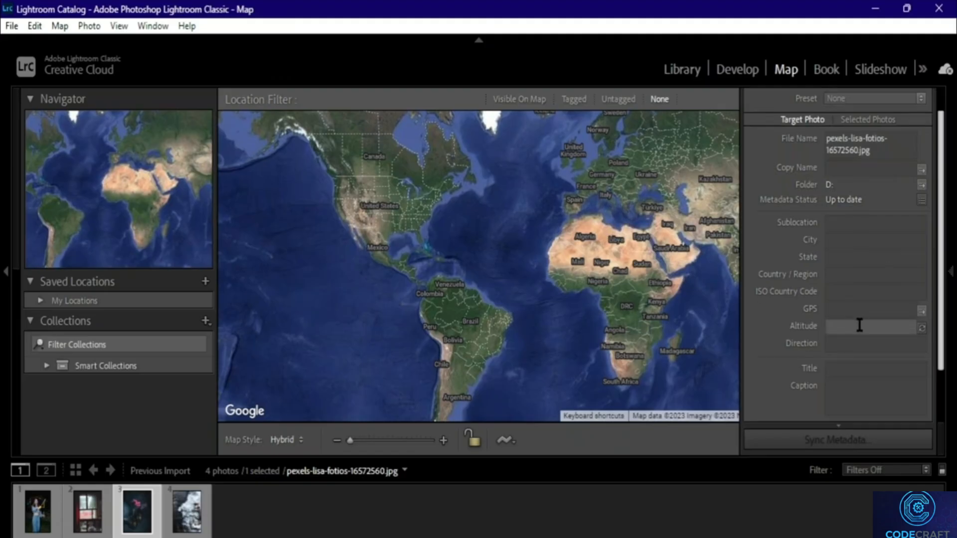
click(856, 368)
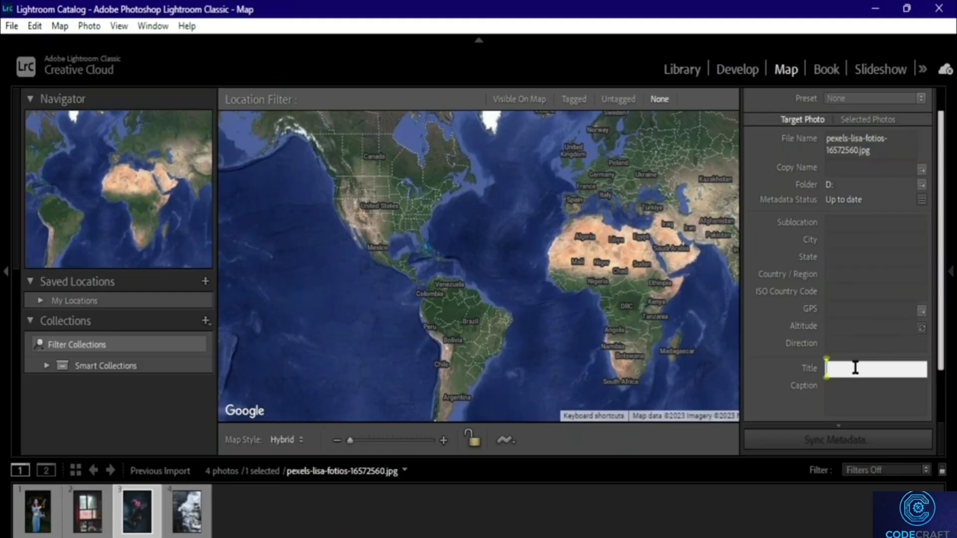
text(tgh)
click(875, 401)
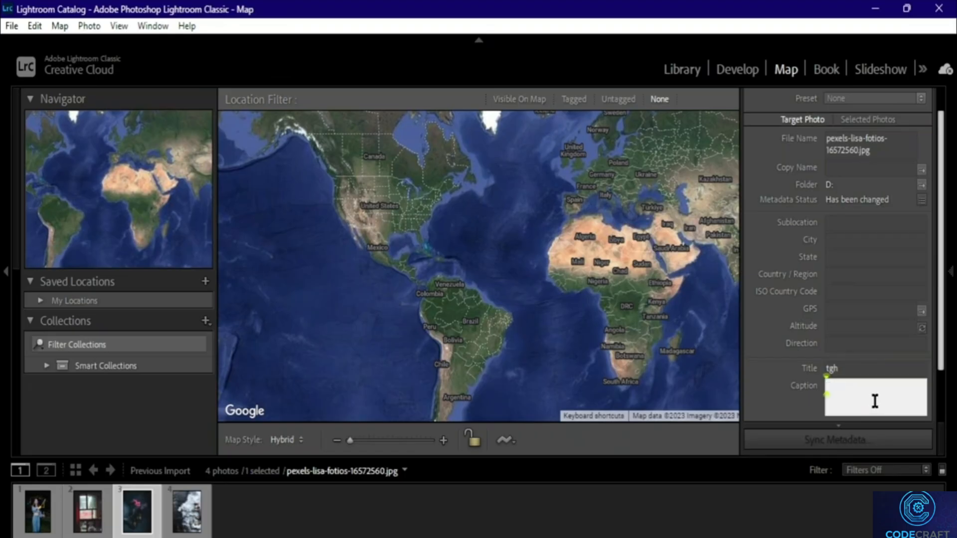
text(goin so)
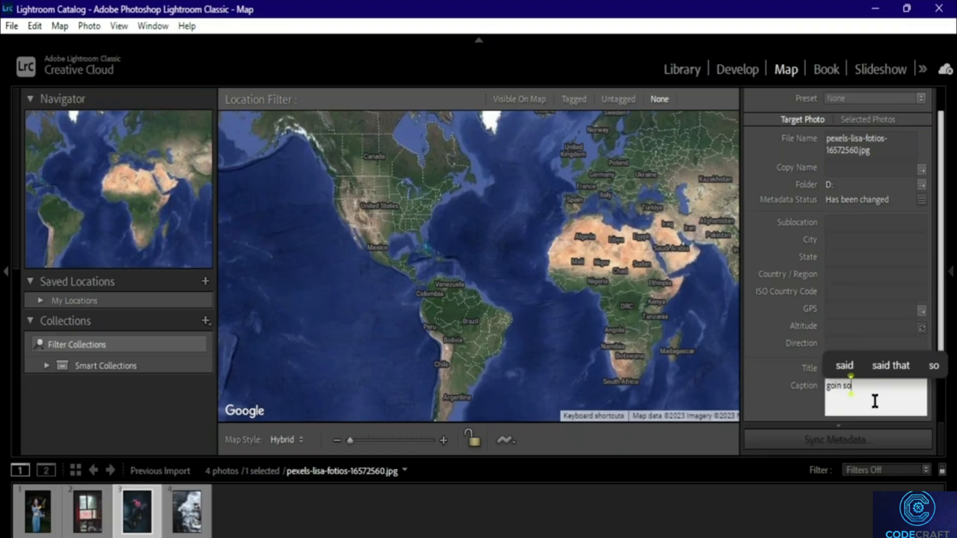
text(mewhere)
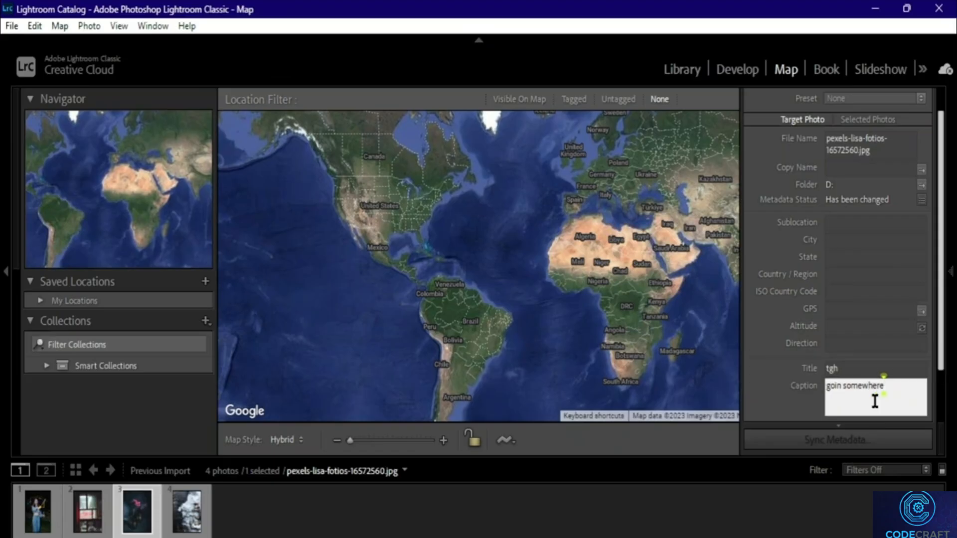
key(Return)
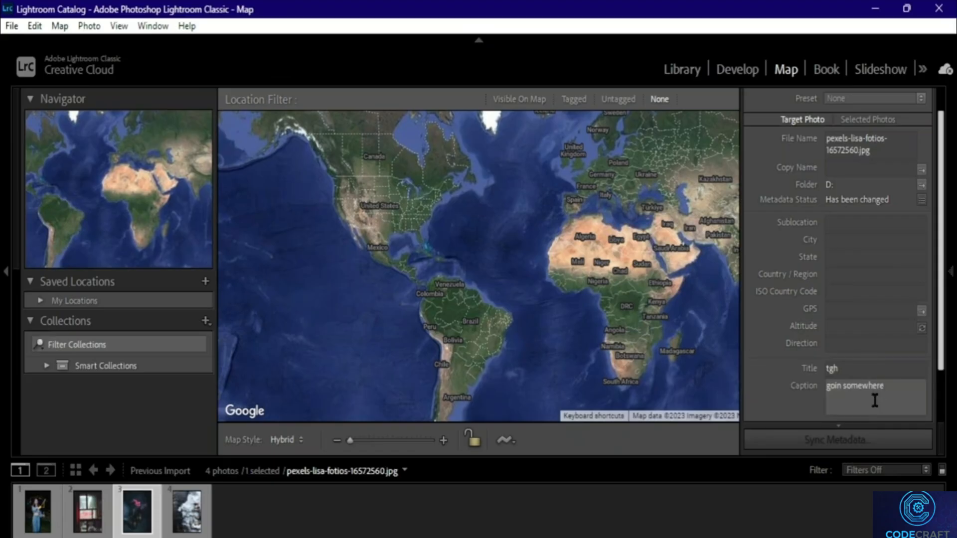
Geotag the fourth photo, the black-and-white one, by placing it on the world map over northern Africa
key(F8)
key(Right)
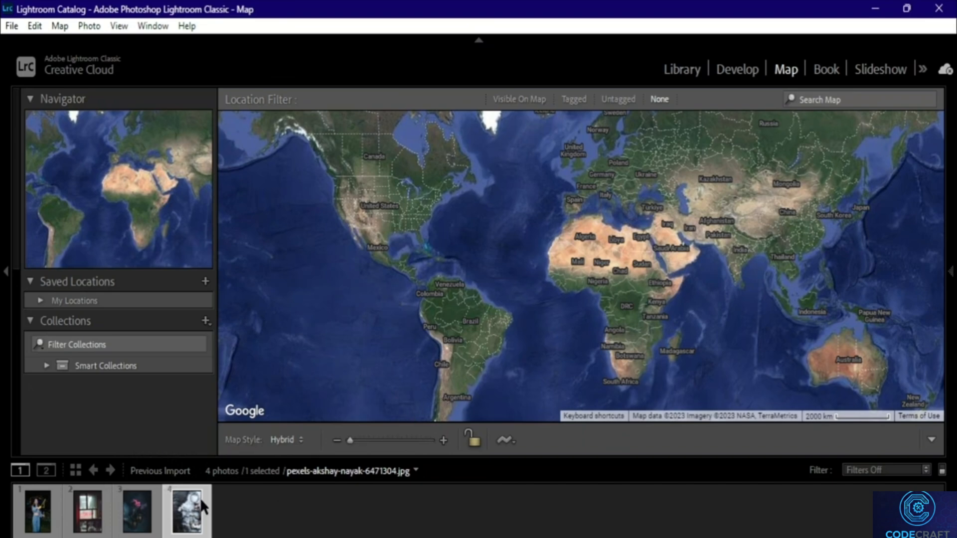
drag(191, 516, 616, 228)
Inspect the Kazakhstan–Uzbekistan border up close on the map and lock the photo markers
drag(697, 176, 589, 248)
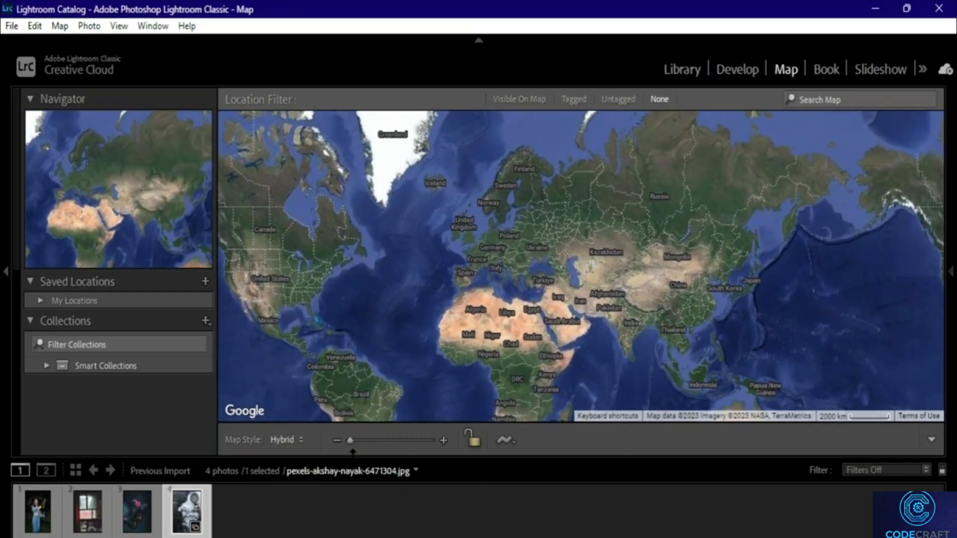
drag(351, 441, 407, 441)
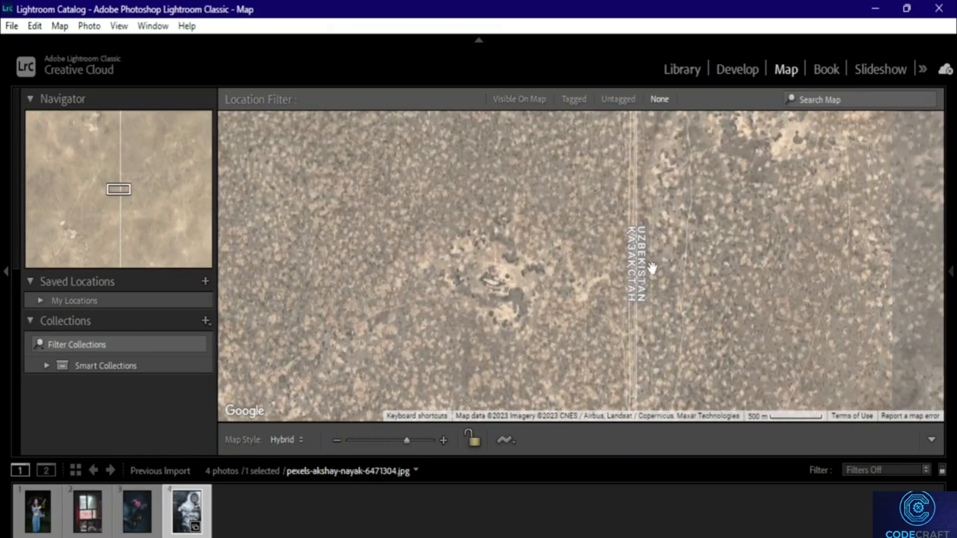
drag(652, 268, 603, 261)
drag(407, 441, 445, 453)
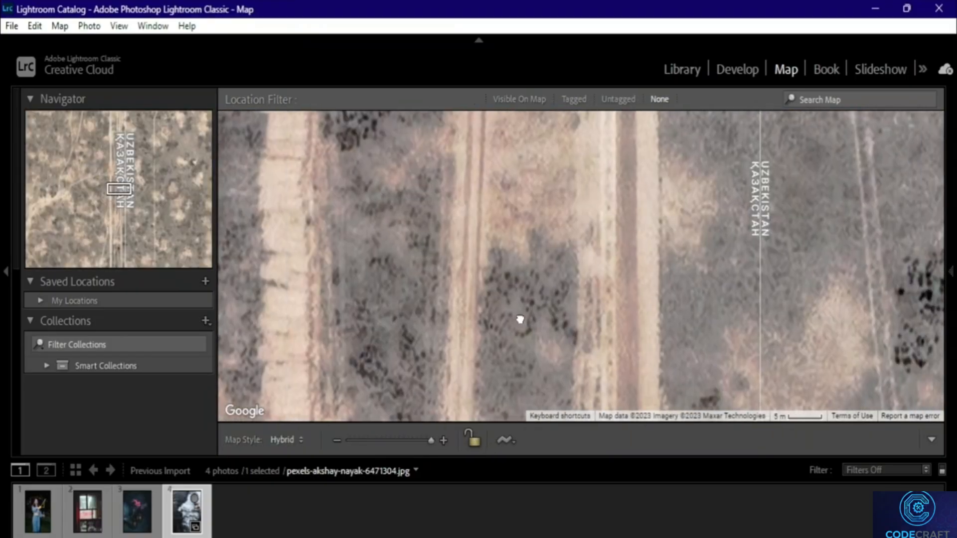
drag(814, 242, 601, 296)
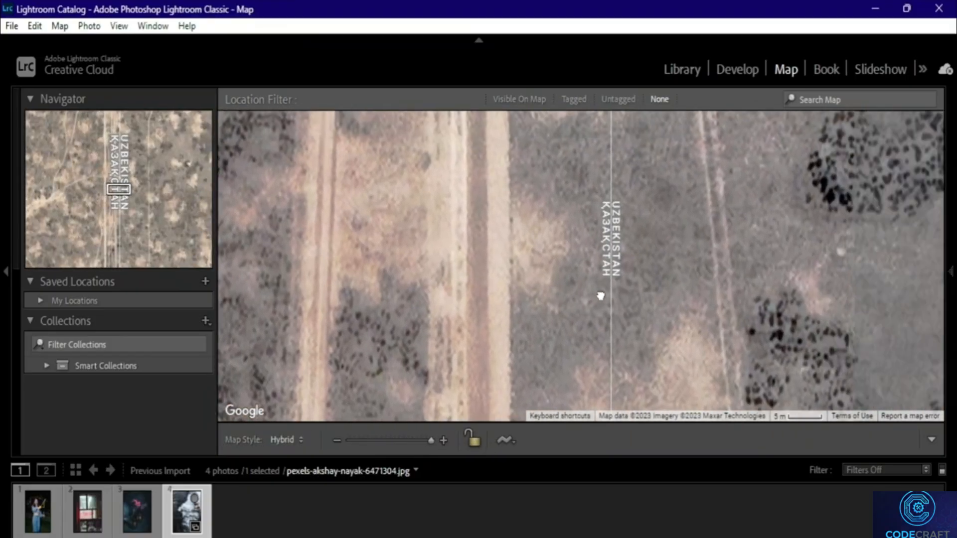
click(470, 441)
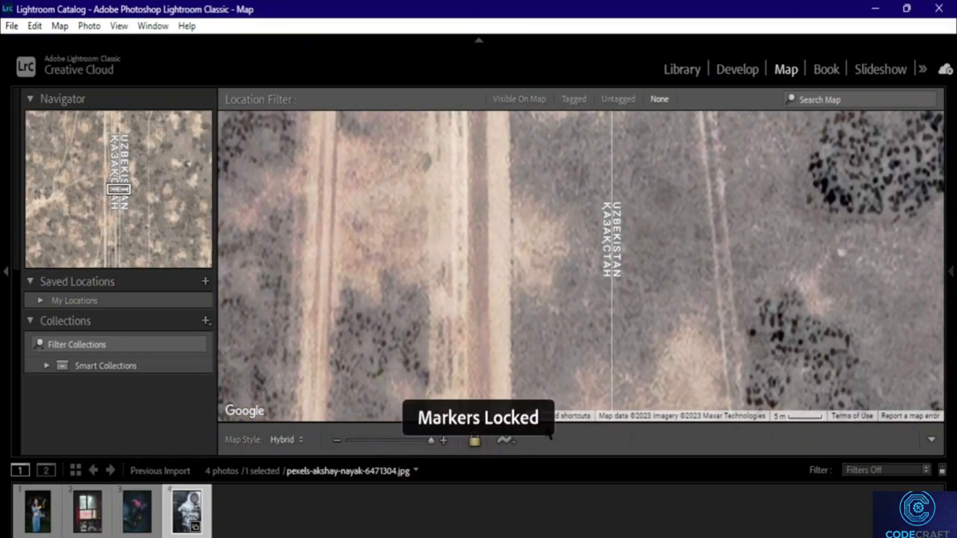
click(656, 345)
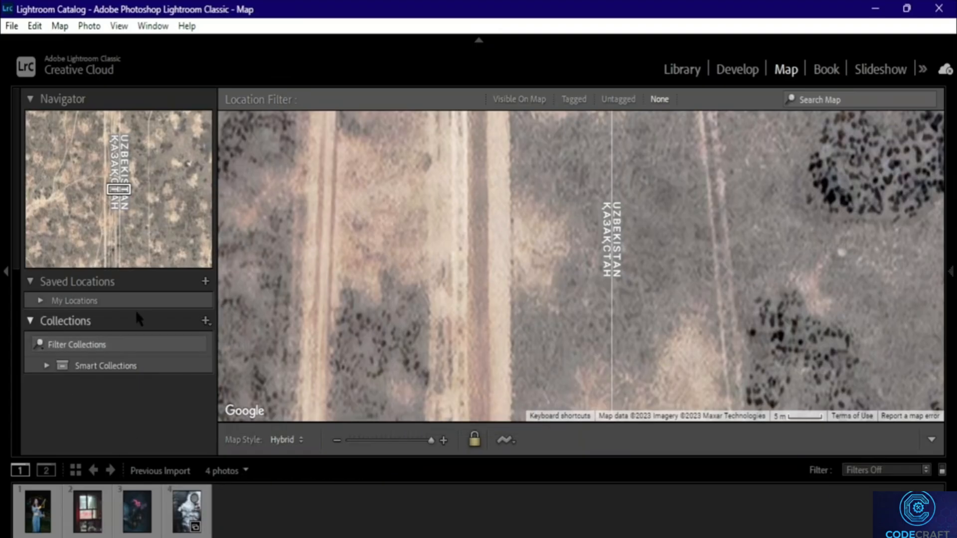
Show the region around the Caspian and Aral Seas and apply the Tagged location filter to the photos
scroll(524, 268, down, 5)
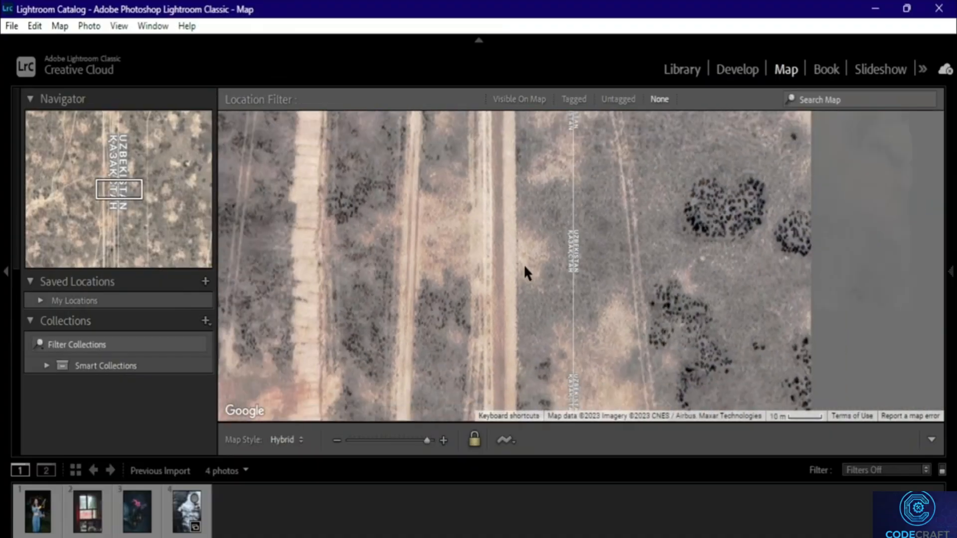
scroll(522, 269, down, 4)
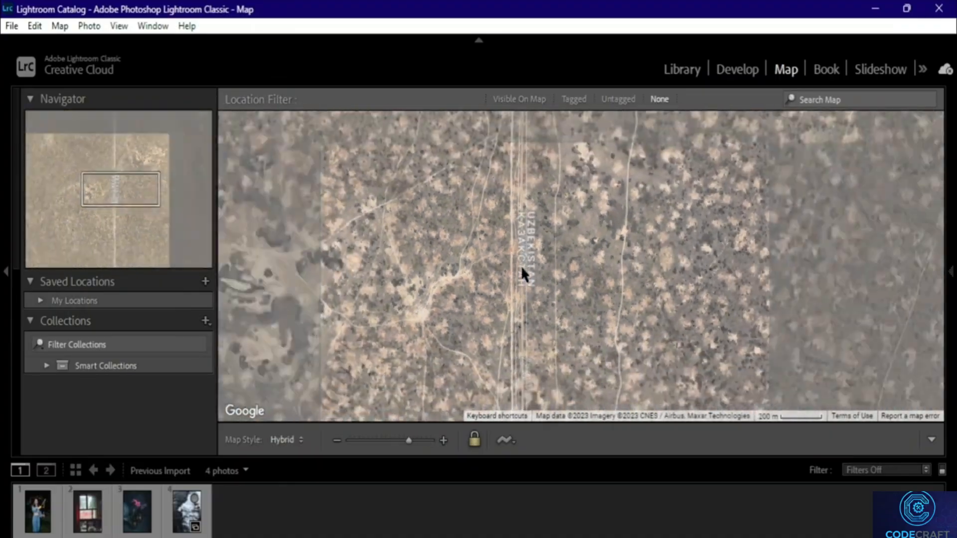
scroll(521, 269, down, 3)
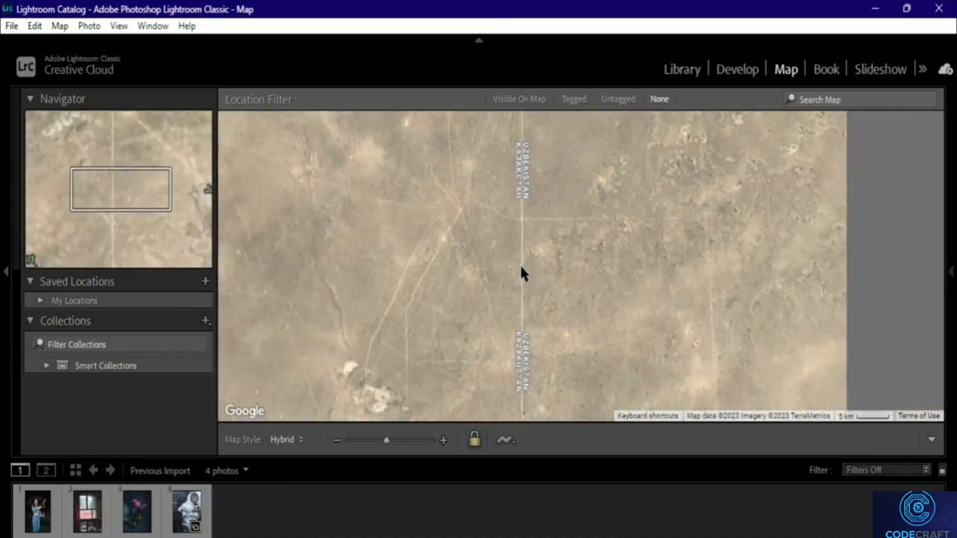
scroll(521, 269, down, 2)
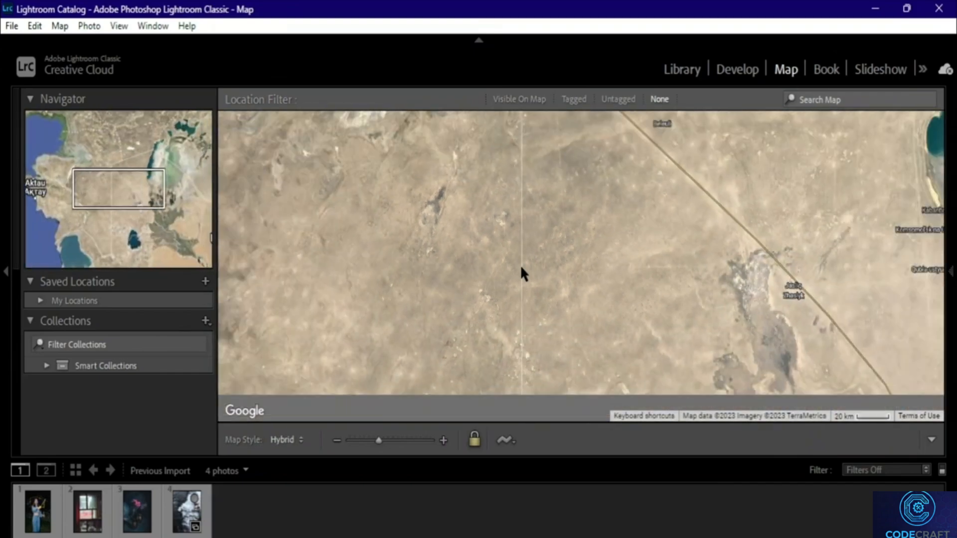
drag(555, 252, 470, 318)
drag(602, 280, 477, 372)
scroll(592, 245, down, 2)
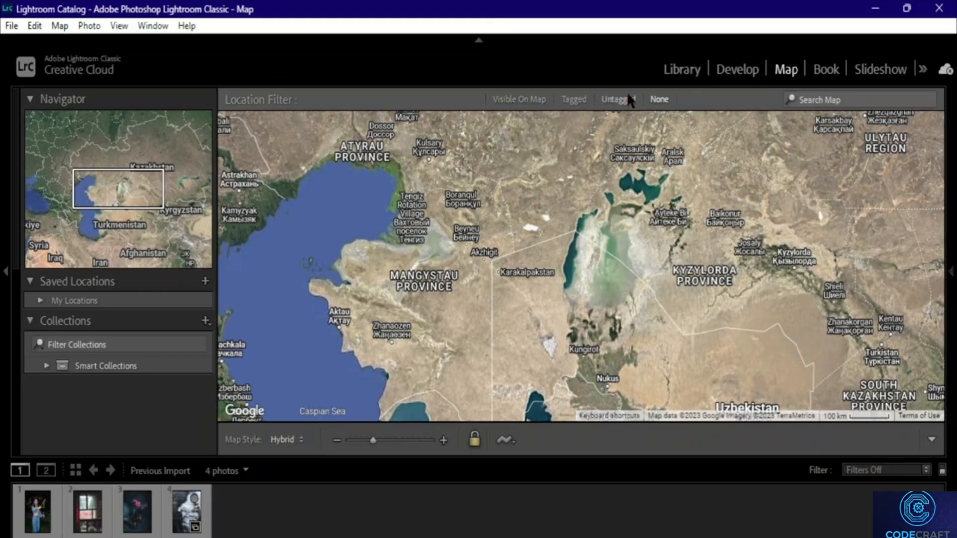
click(574, 99)
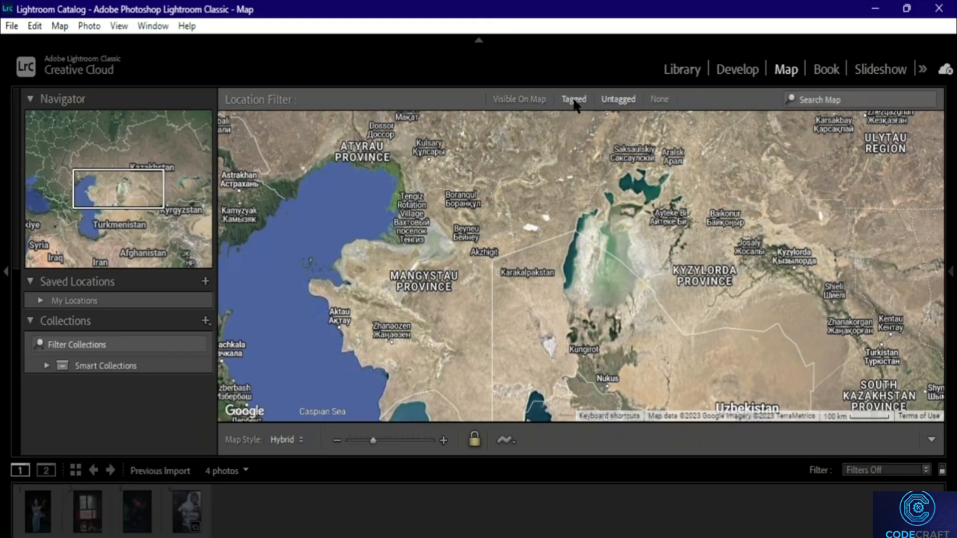
Compare the photos under the Visible On Map, Tagged and Untagged location filters, ending with Untagged
click(547, 102)
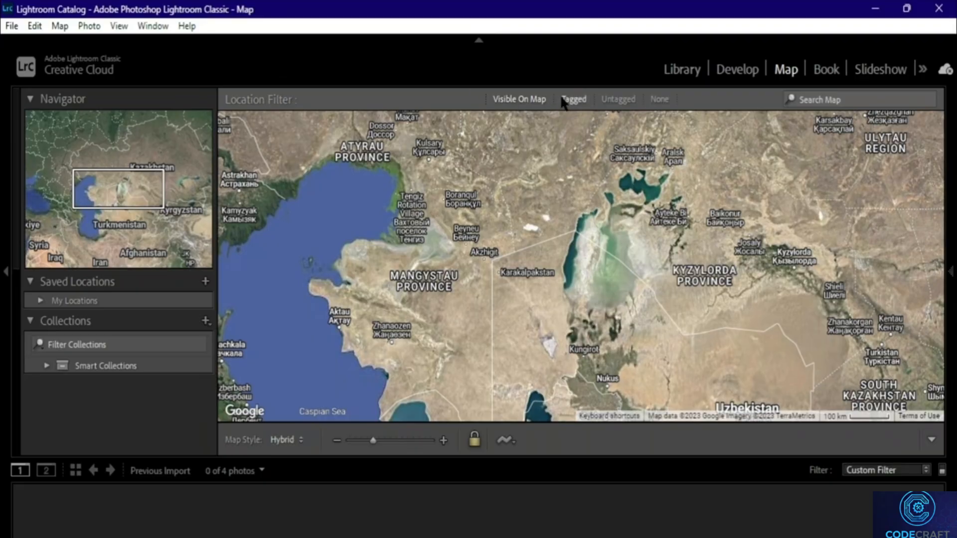
click(564, 101)
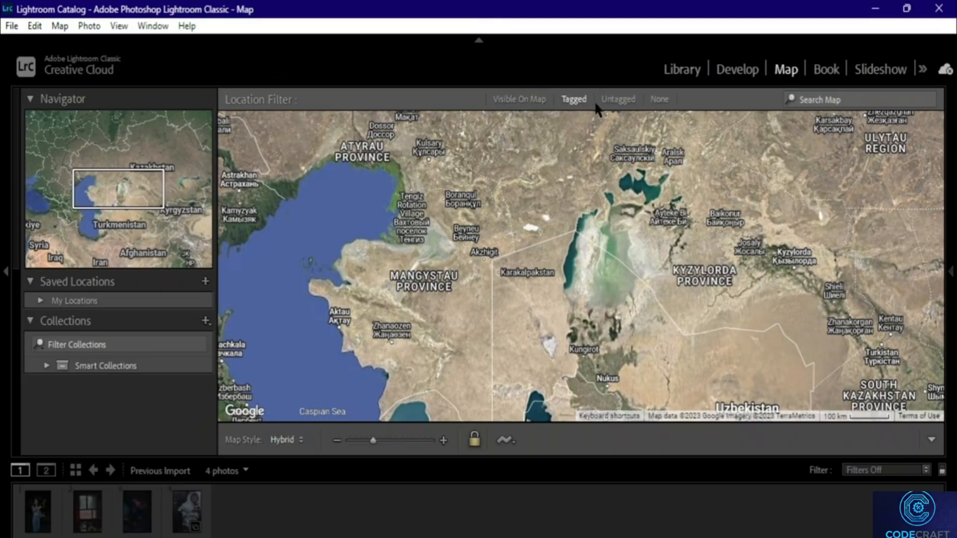
click(623, 101)
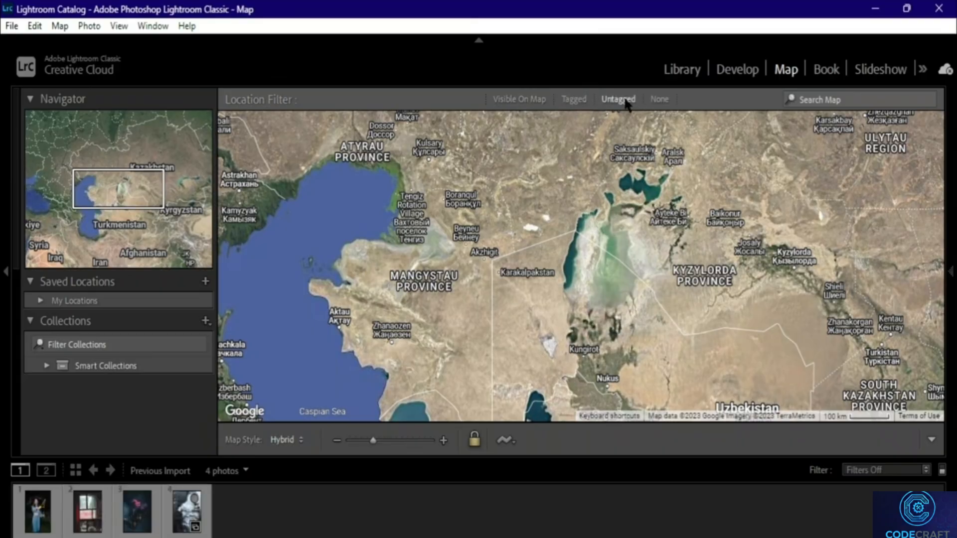
Search the map for "lax" and zoom in on the Los Angeles International Airport marker
click(868, 99)
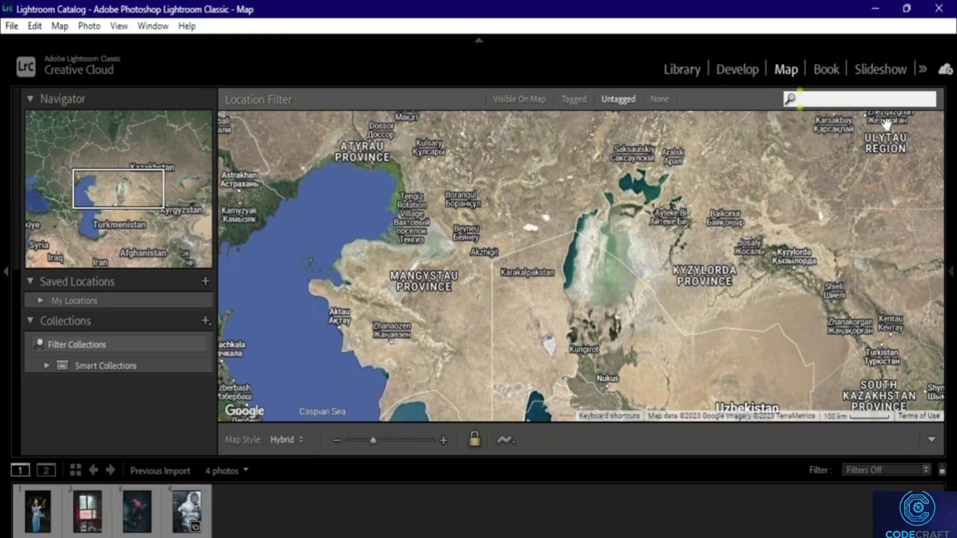
text(lax)
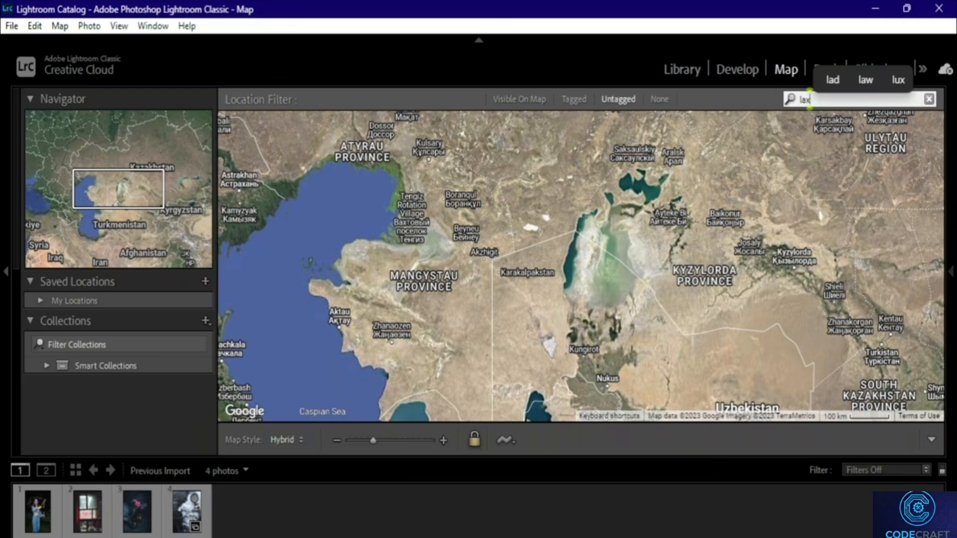
key(Return)
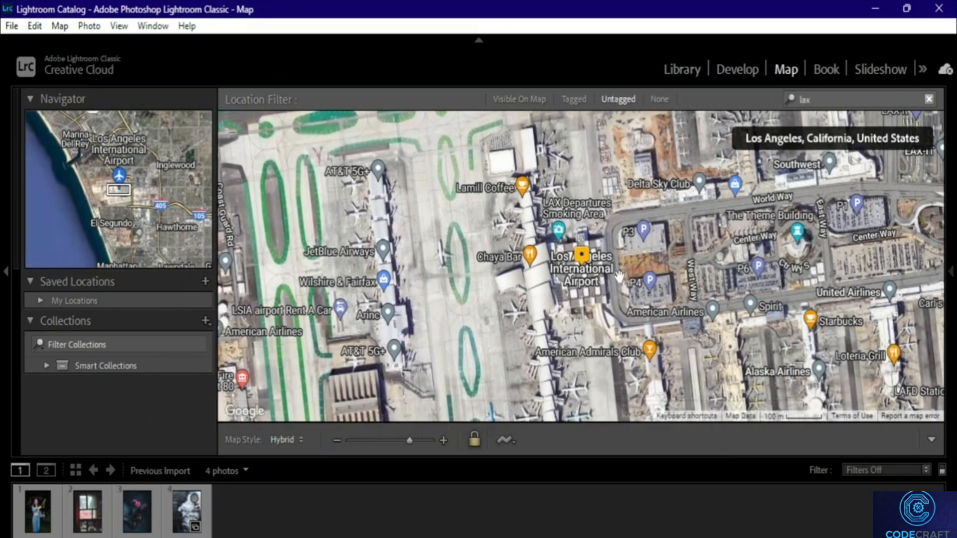
drag(619, 277, 597, 241)
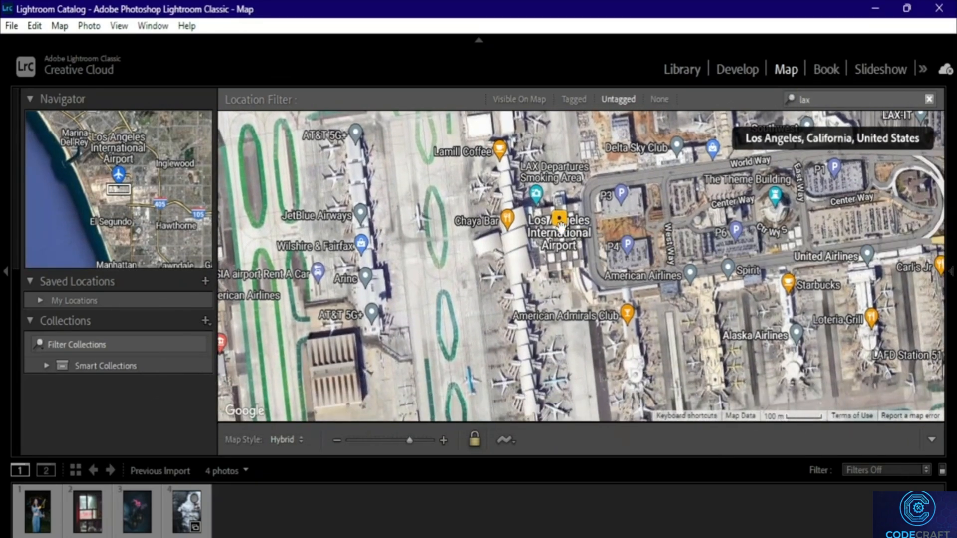
double_click(561, 227)
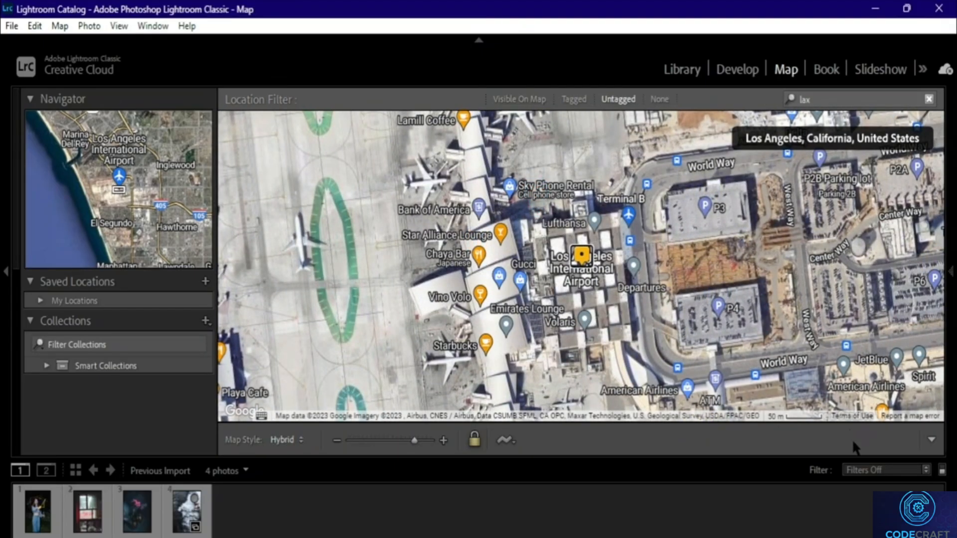
Filter the filmstrip to Flagged photos, toggling the flag filter off and on again
click(925, 469)
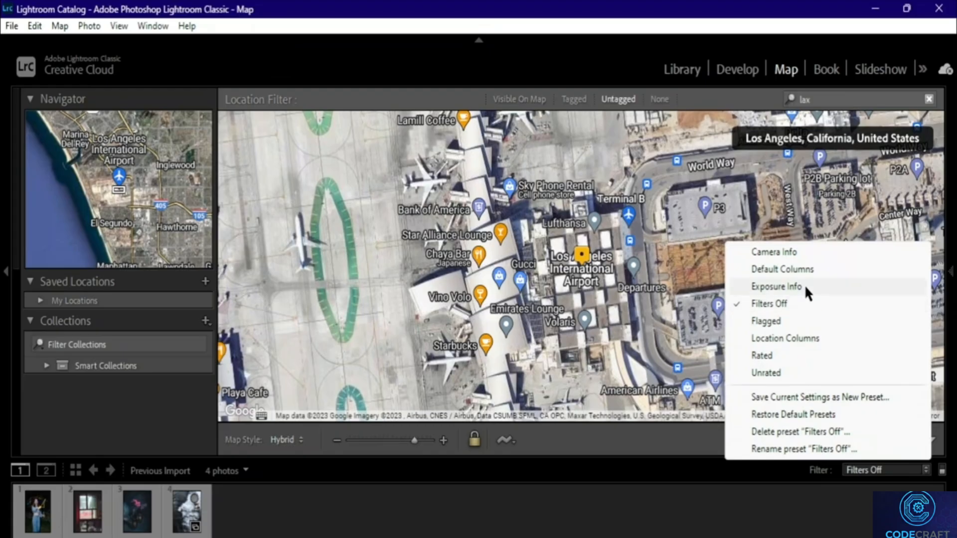
click(767, 321)
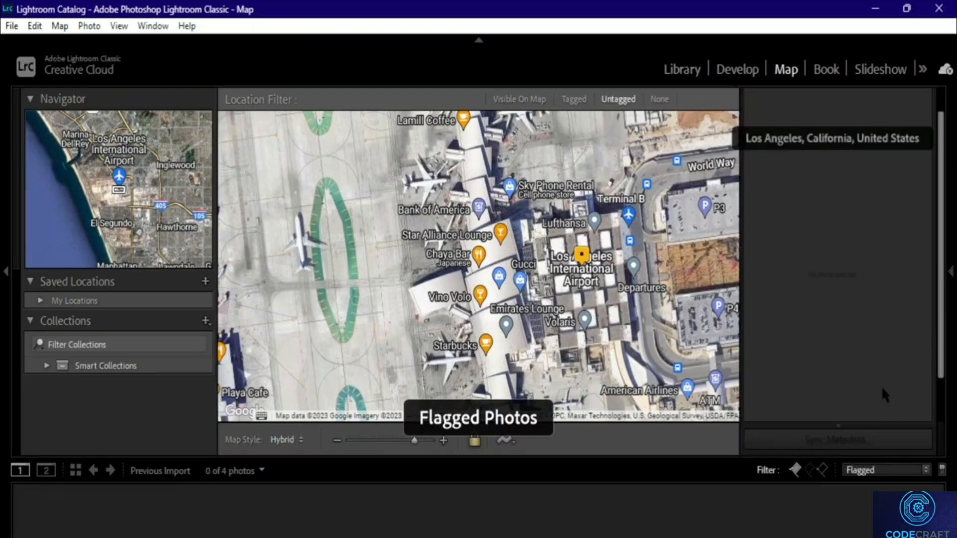
click(796, 471)
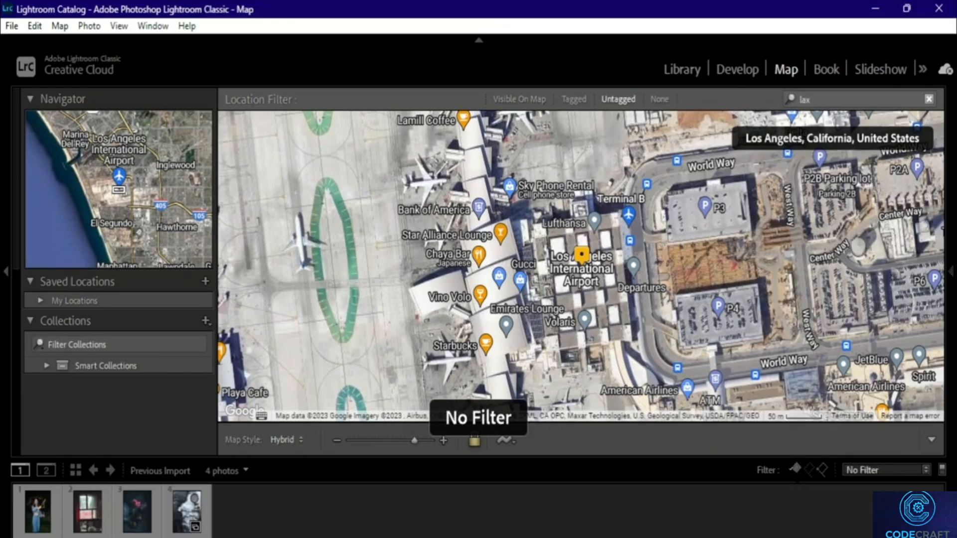
click(796, 470)
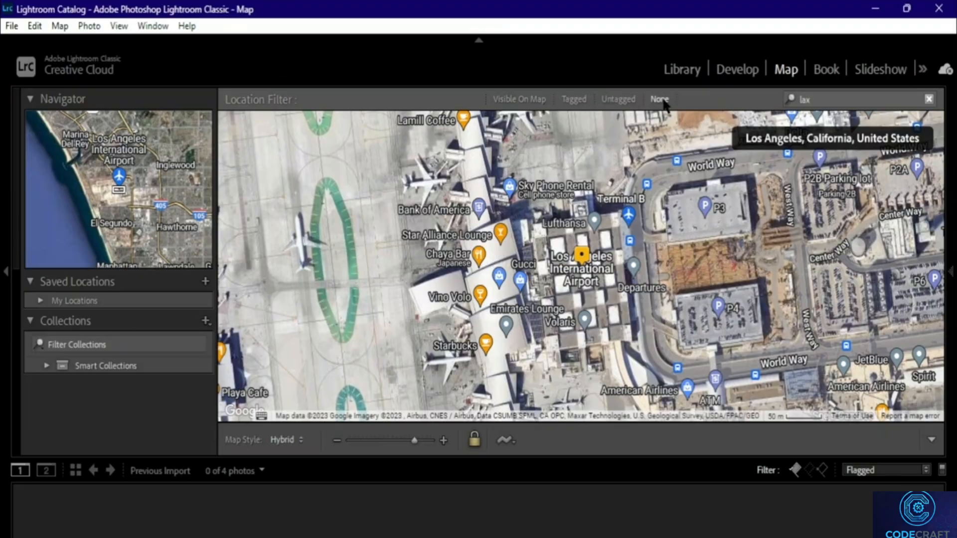
Set the location filter to None and show the airport marker on the whole world map
scroll(652, 212, down, 3)
scroll(651, 212, down, 5)
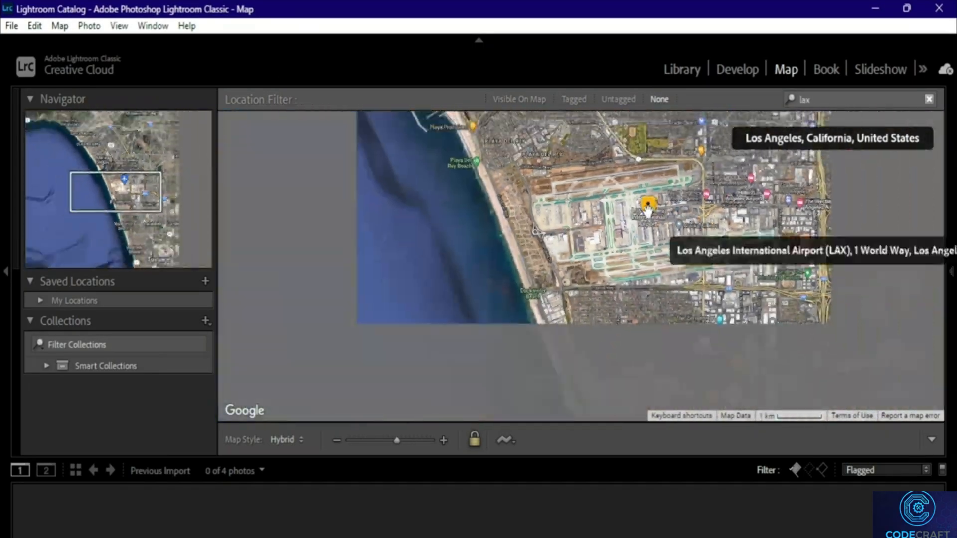
scroll(648, 211, down, 5)
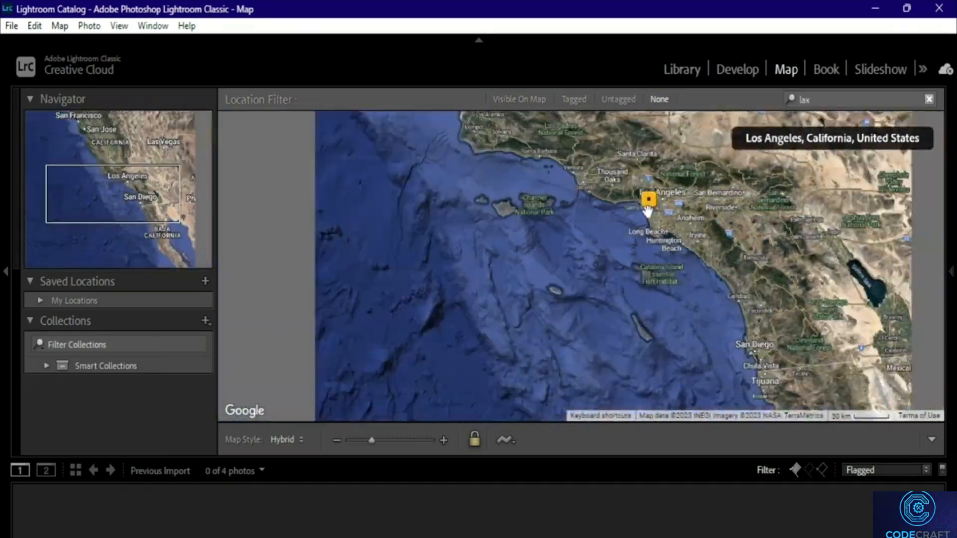
scroll(648, 212, down, 1)
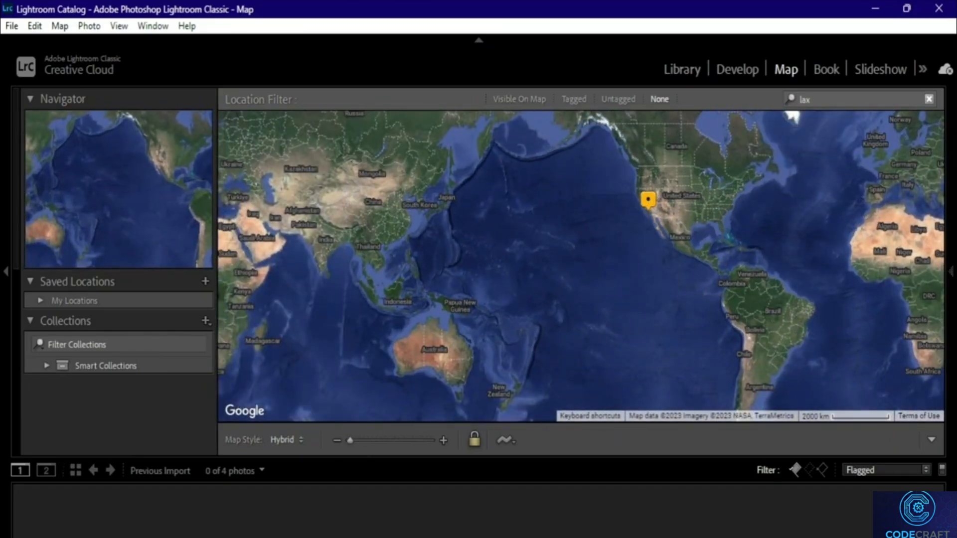
Switch to the Library module, show the Quick Collection and open its icy river photo in the large single-photo view
click(683, 70)
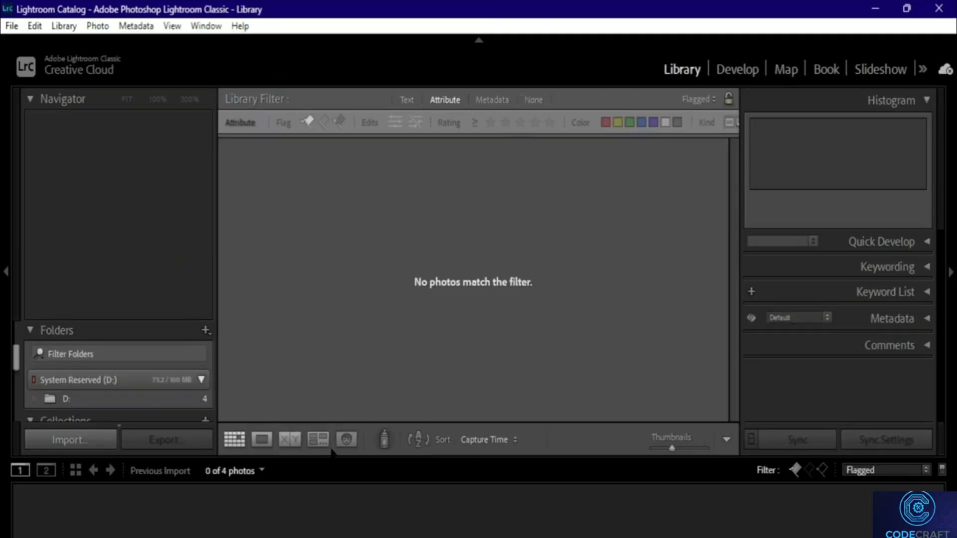
click(260, 471)
click(338, 342)
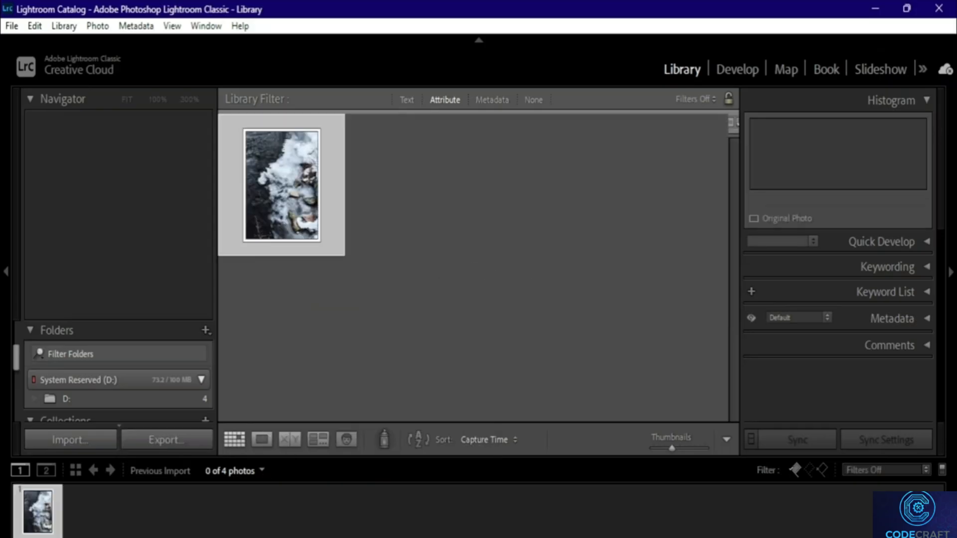
double_click(295, 202)
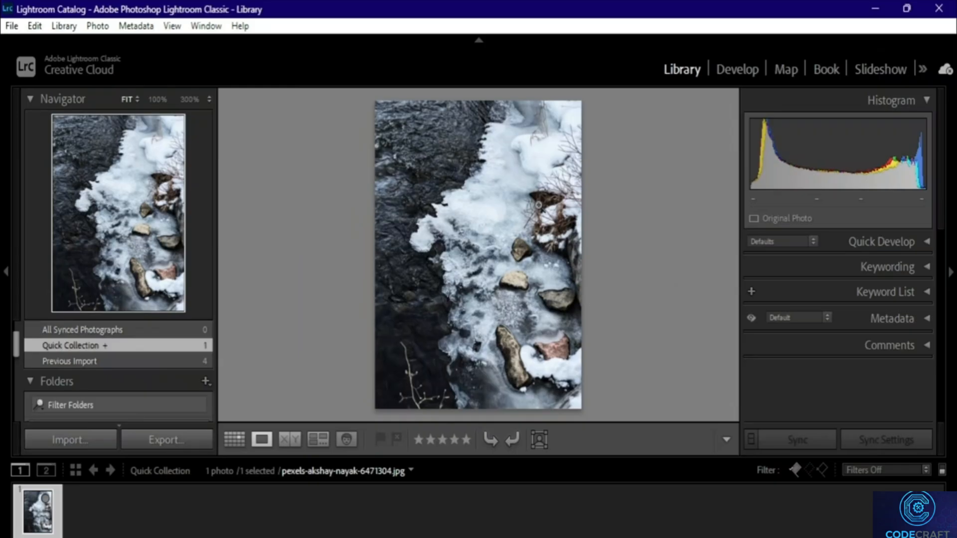
Revisit the Map module, open the Book module, select page 2 and show the Book Settings and Auto Layout options
click(788, 71)
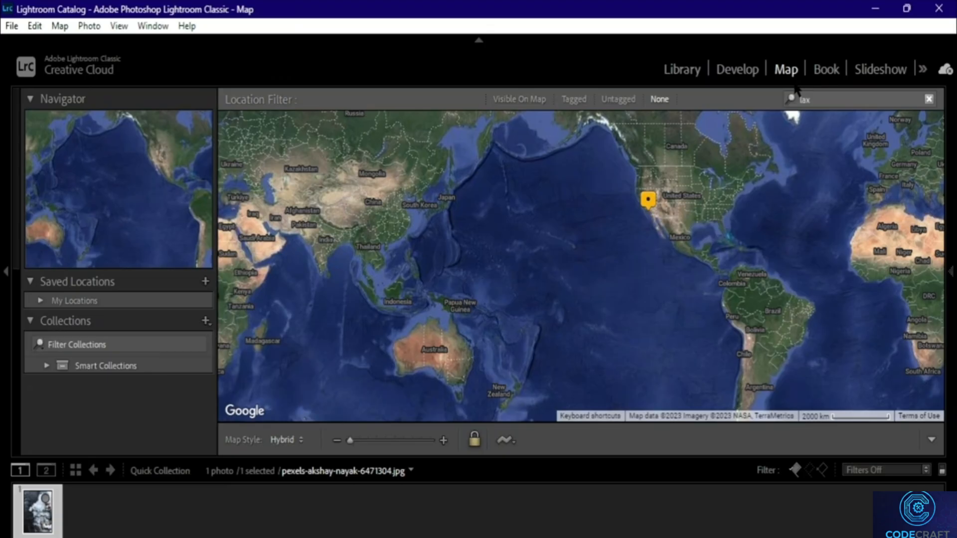
click(826, 69)
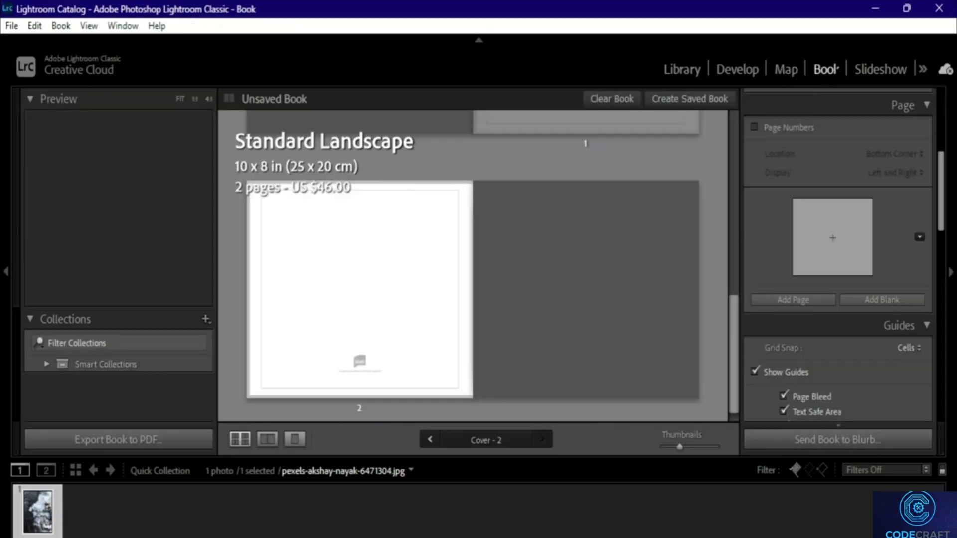
click(441, 181)
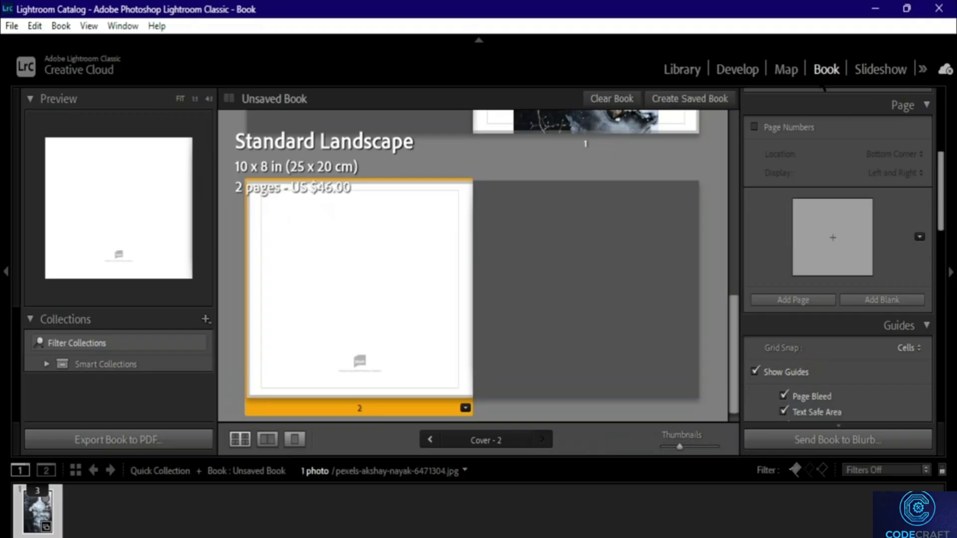
scroll(848, 297, up, 5)
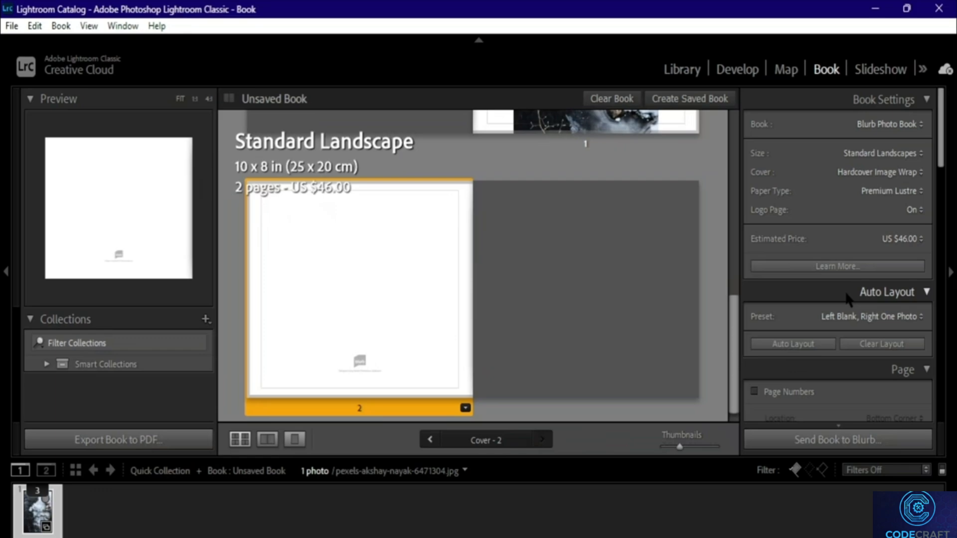
Return to the Library grid of the Quick Collection and switch the photo filter to Flagged and back to Filters Off
click(681, 70)
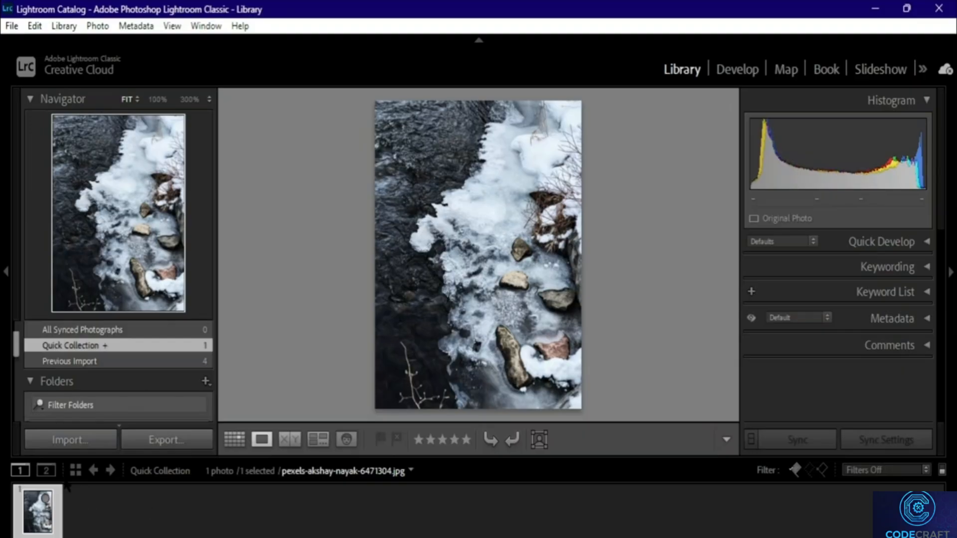
click(75, 470)
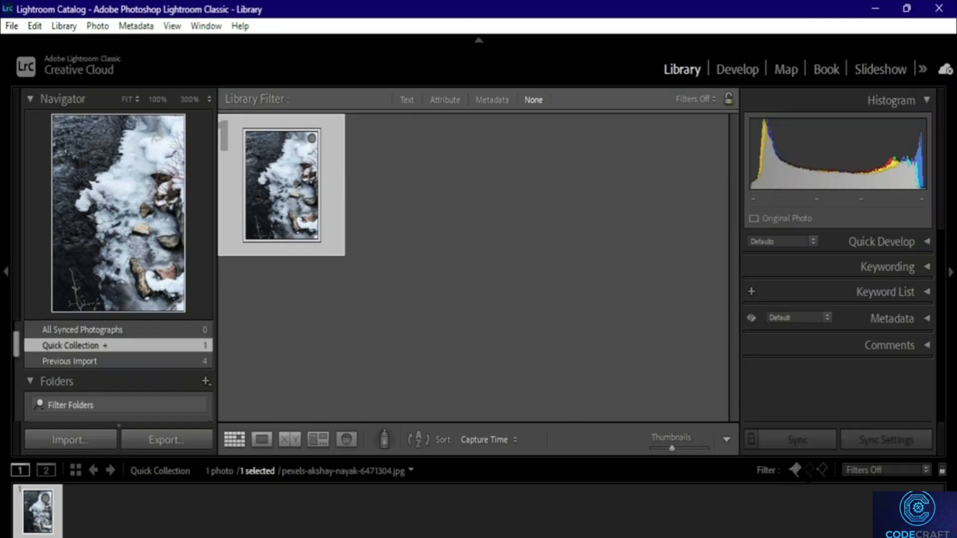
key(ctrl+l)
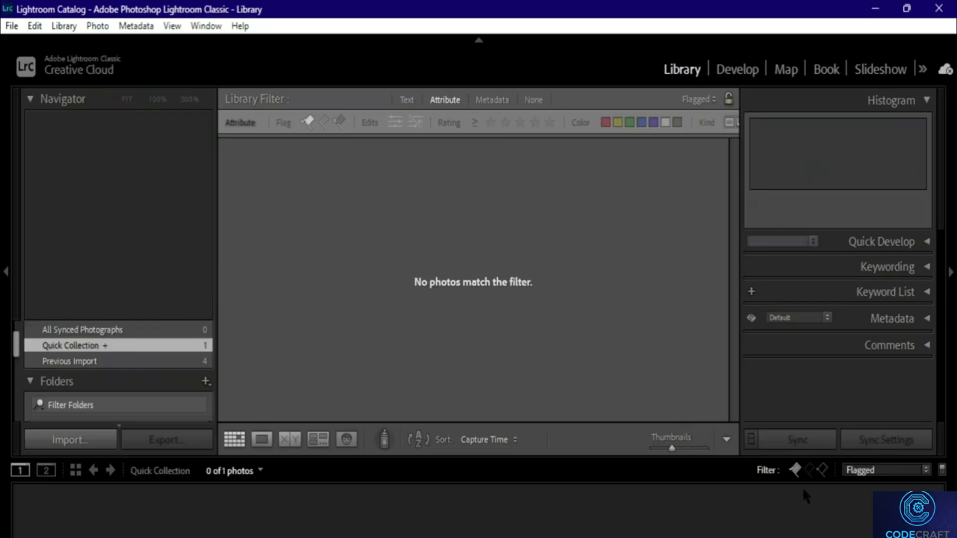
click(925, 470)
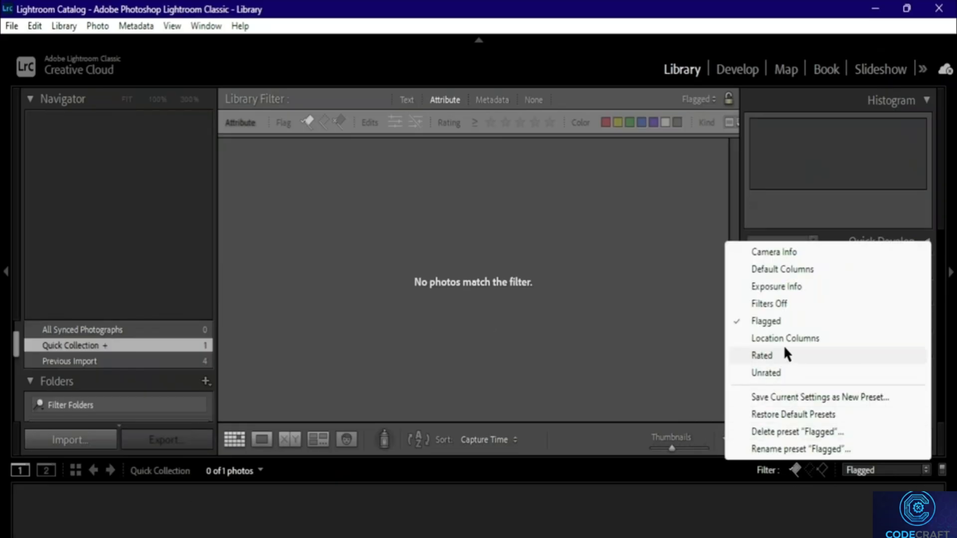
click(790, 302)
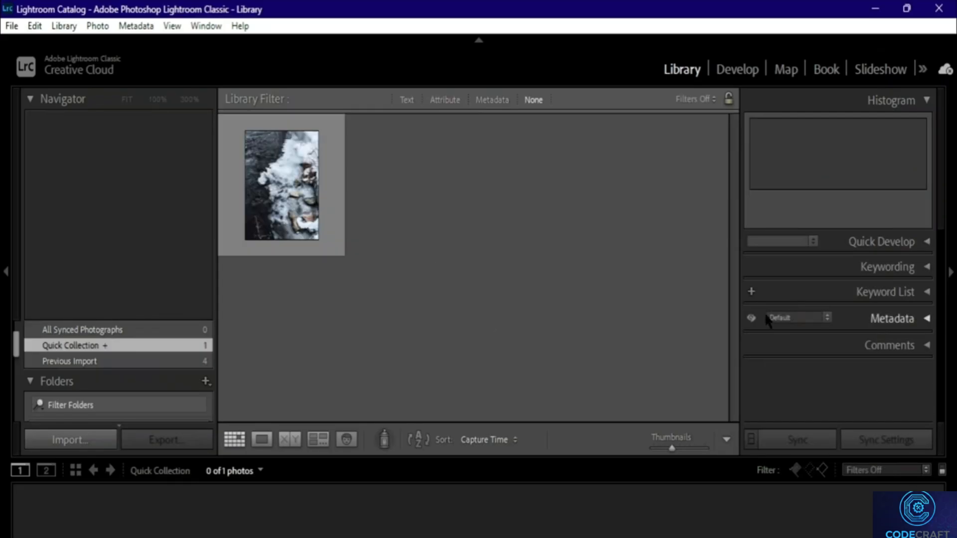
Try to import all photos from the System Reserved (D:) drive as another source, and close the import window
click(85, 443)
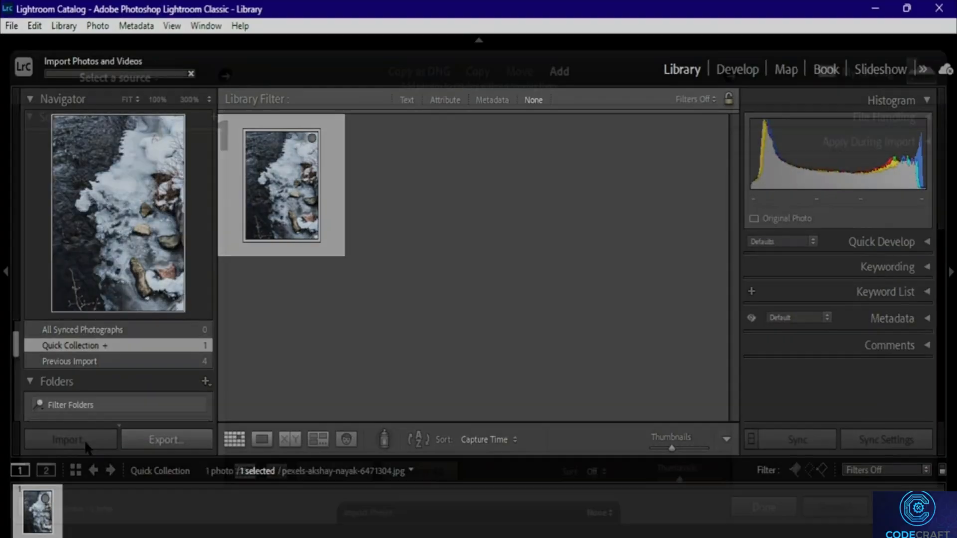
click(183, 76)
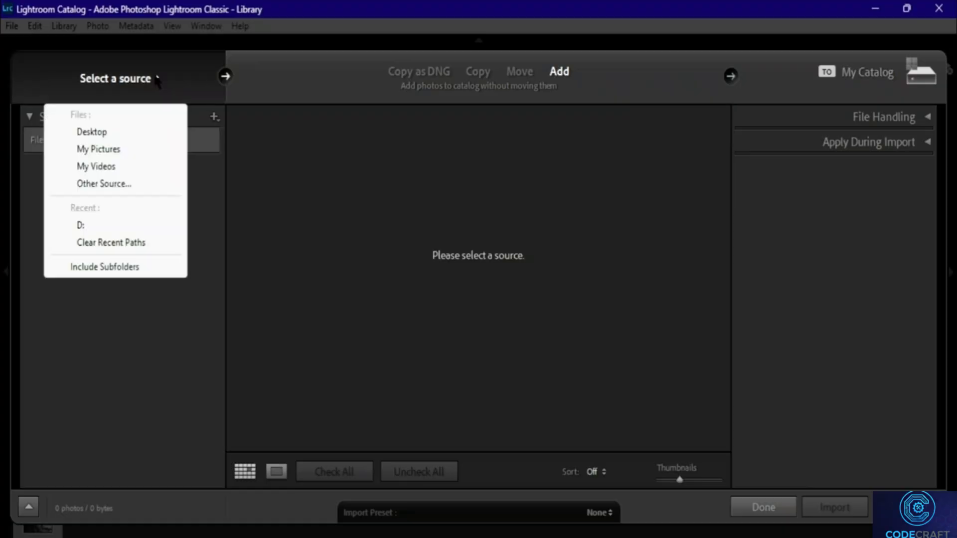
click(137, 185)
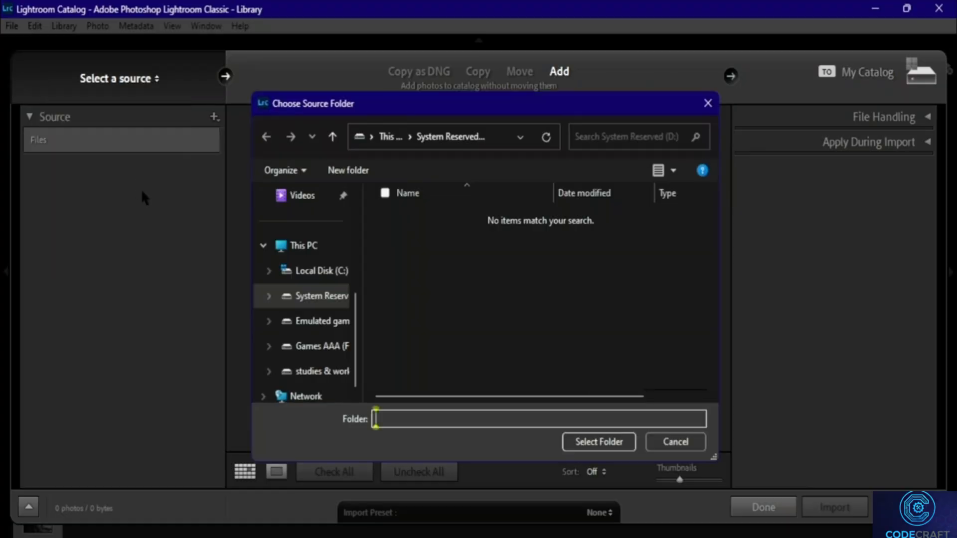
click(325, 321)
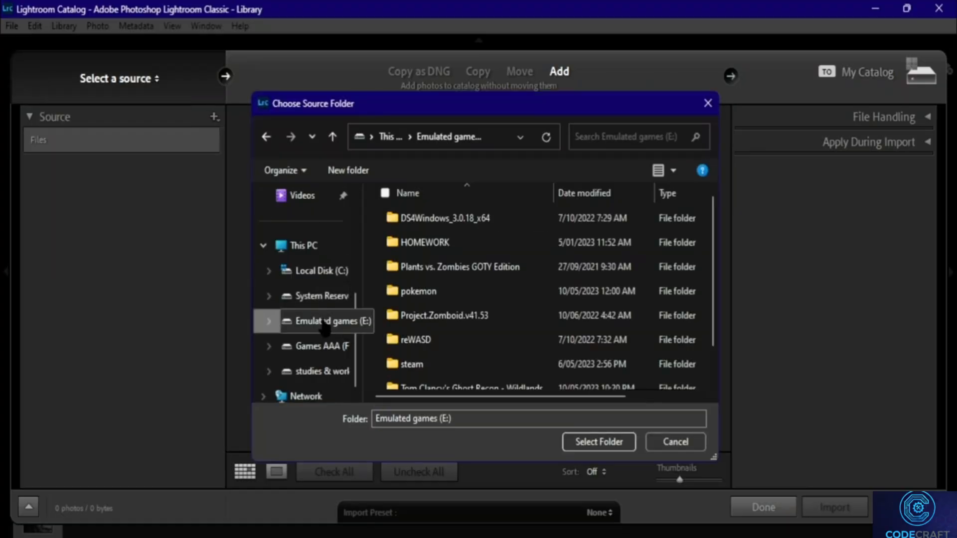
click(314, 296)
click(588, 432)
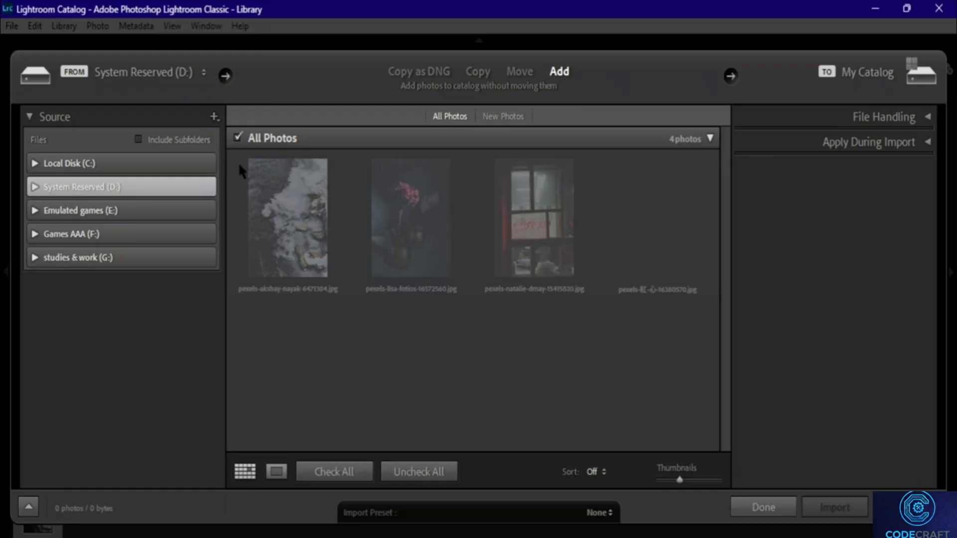
click(238, 138)
click(237, 139)
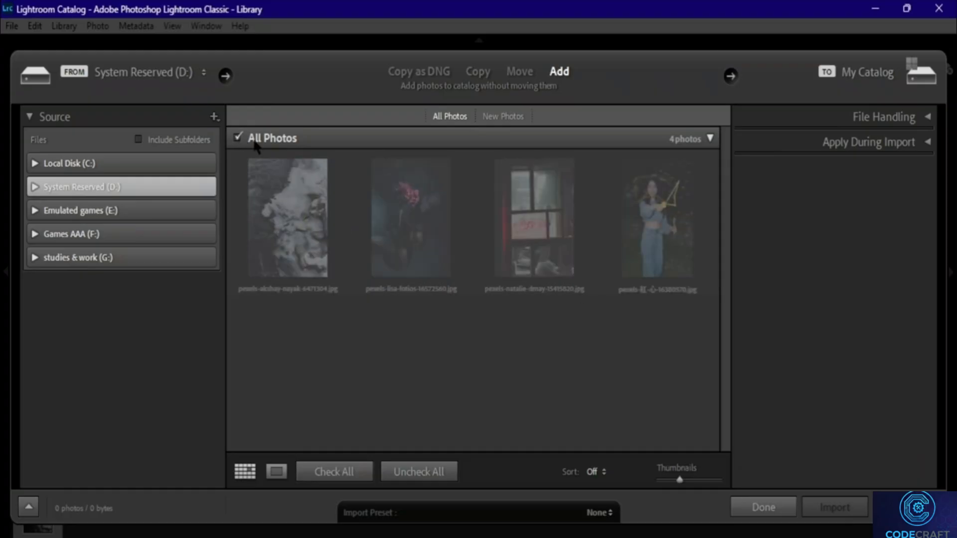
click(763, 507)
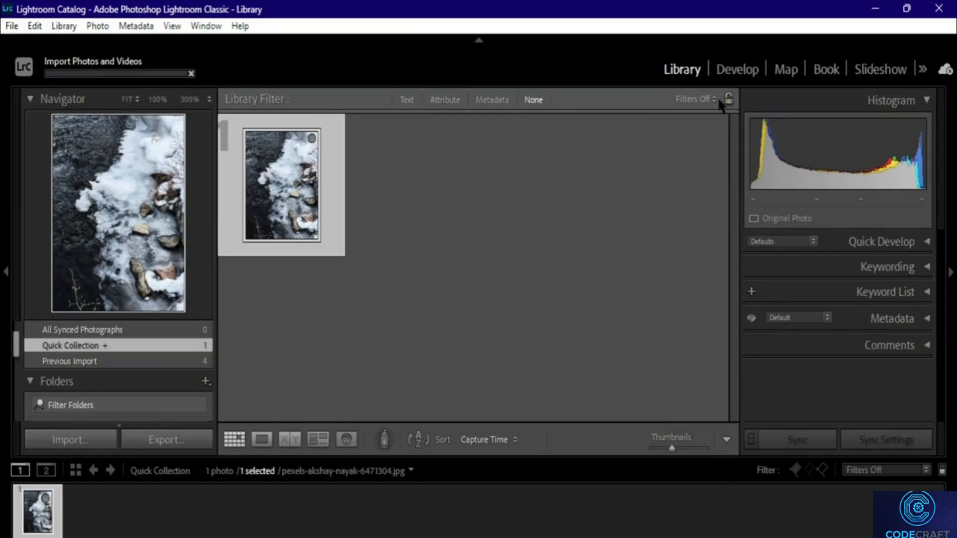
Filter the Quick Collection with the Unrated preset and look over the other filter presets
click(695, 98)
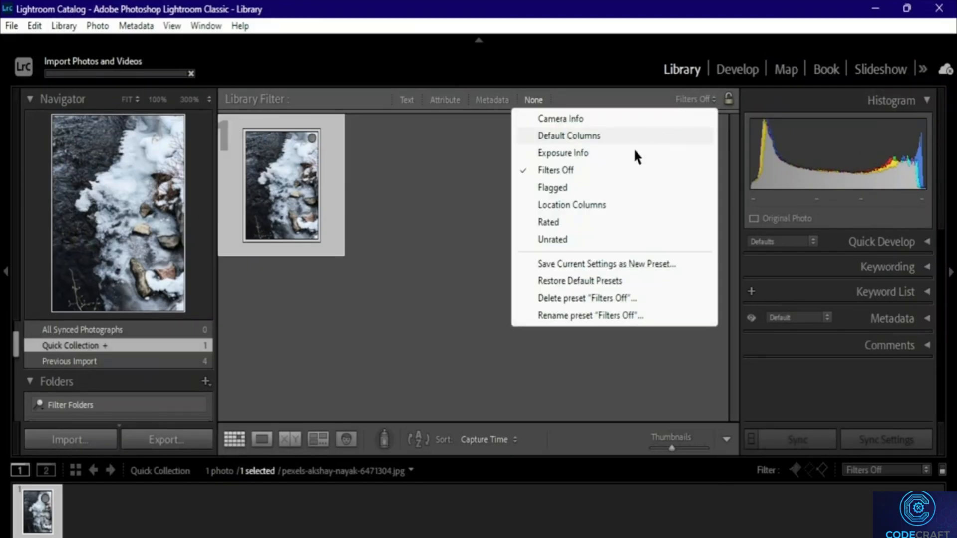
click(568, 239)
click(696, 100)
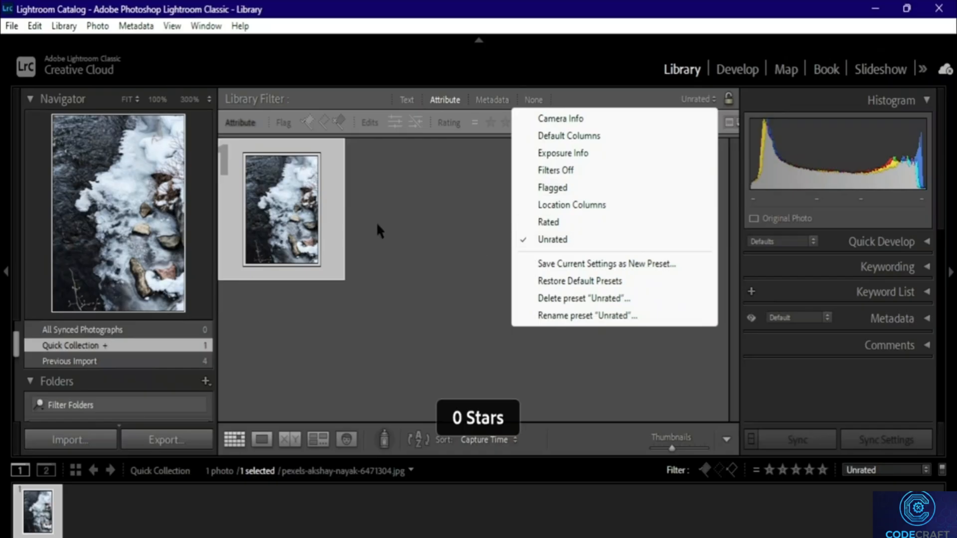
click(376, 221)
Filter the Quick Collection by flagged, unflagged and rejected status, and restrict it to edited photos
click(307, 121)
click(322, 122)
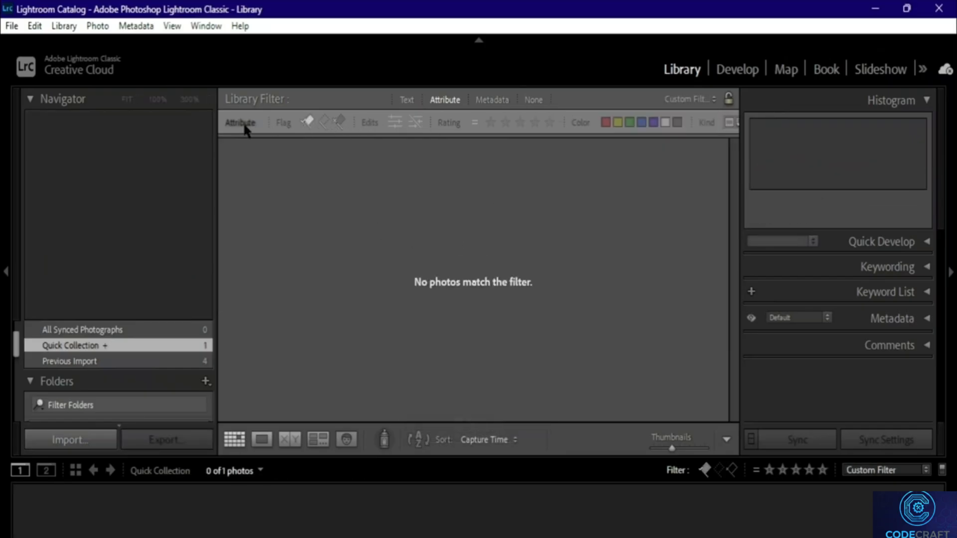
click(323, 122)
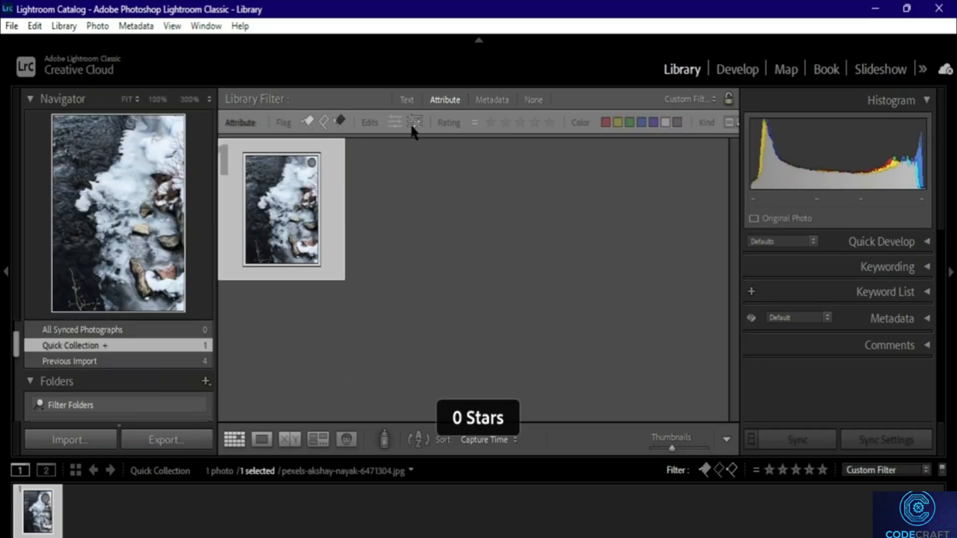
click(396, 122)
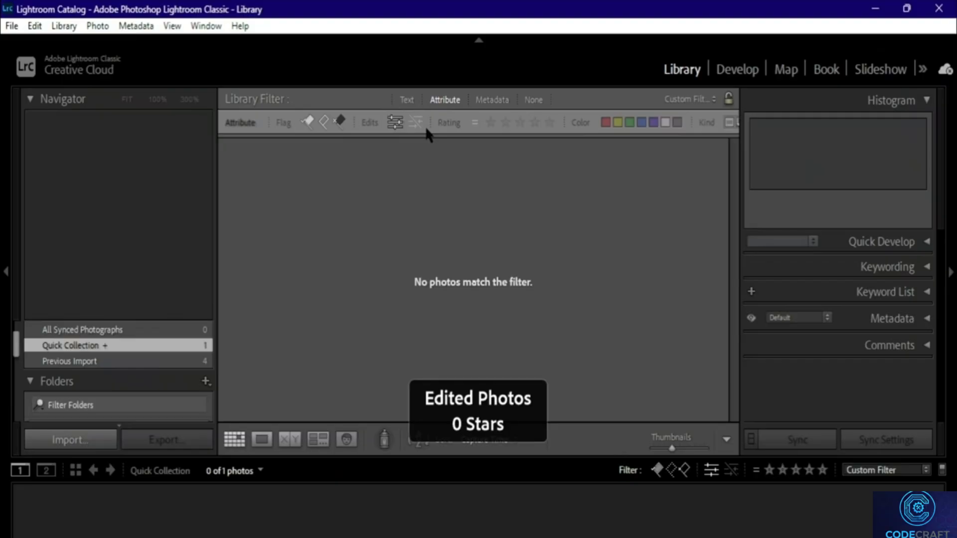
Restore the default filter presets and turn the photo filters off
click(886, 470)
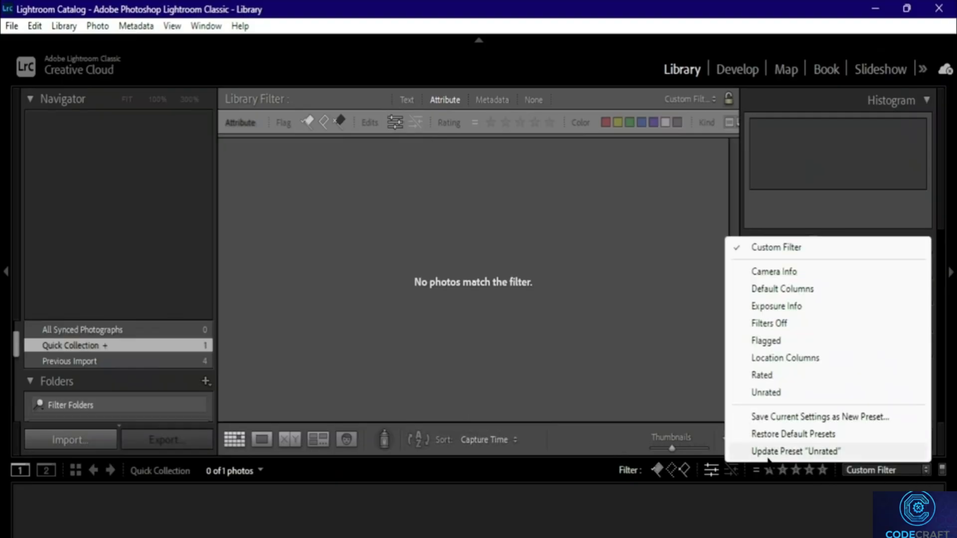
click(805, 436)
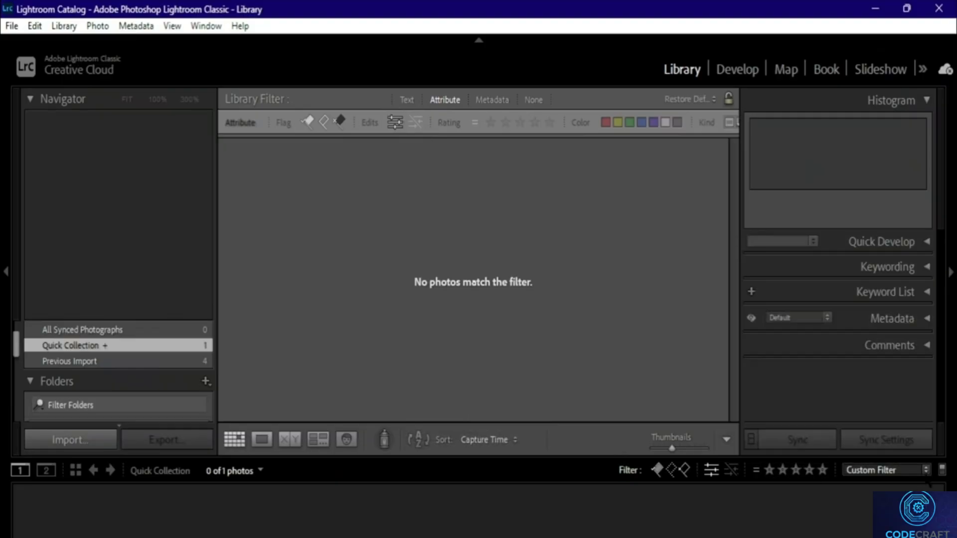
click(925, 471)
click(801, 339)
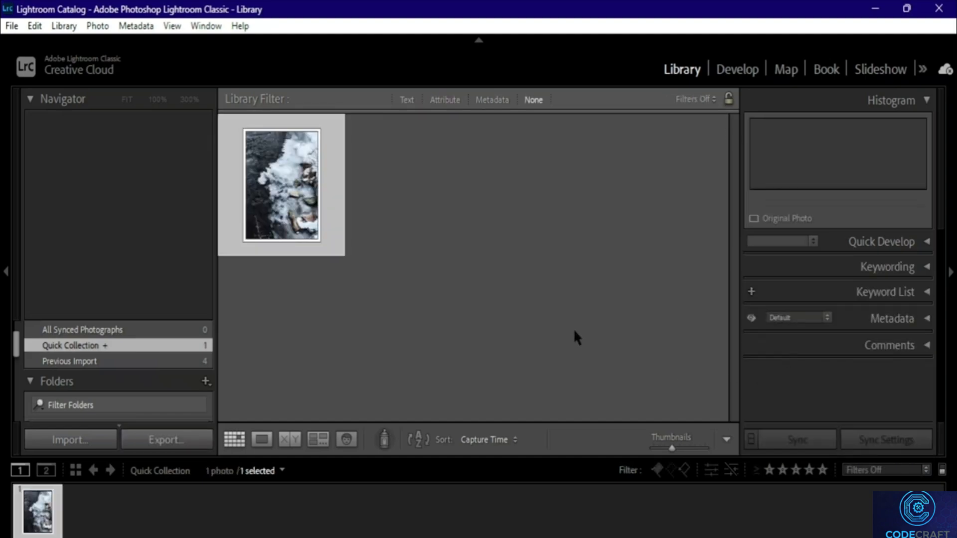
Show the Metadata and Text options of the Library Filter, and set the filter back to None
click(481, 100)
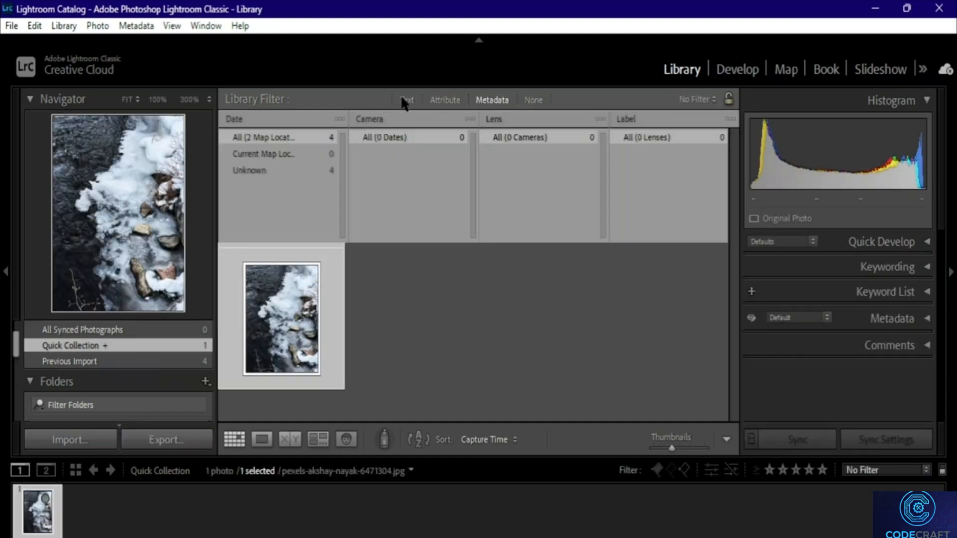
click(404, 100)
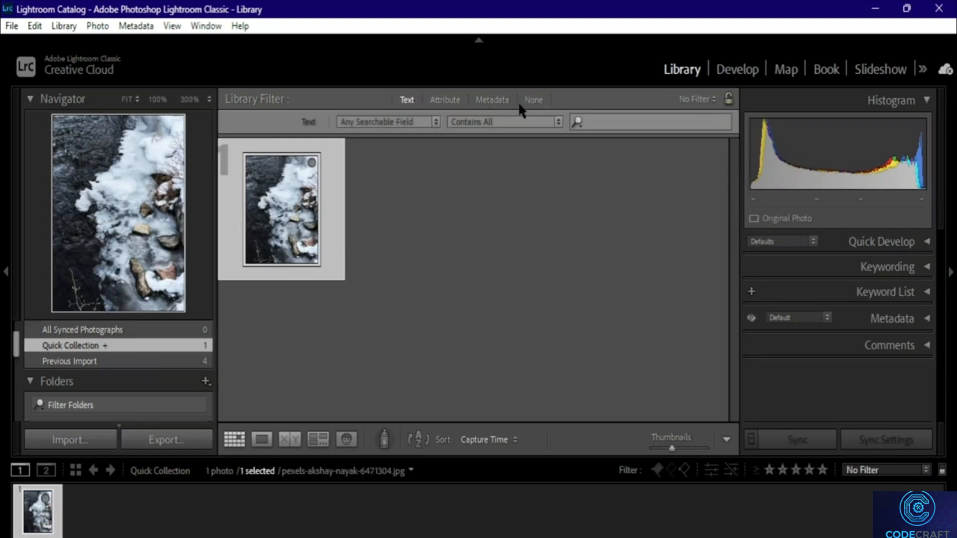
click(532, 100)
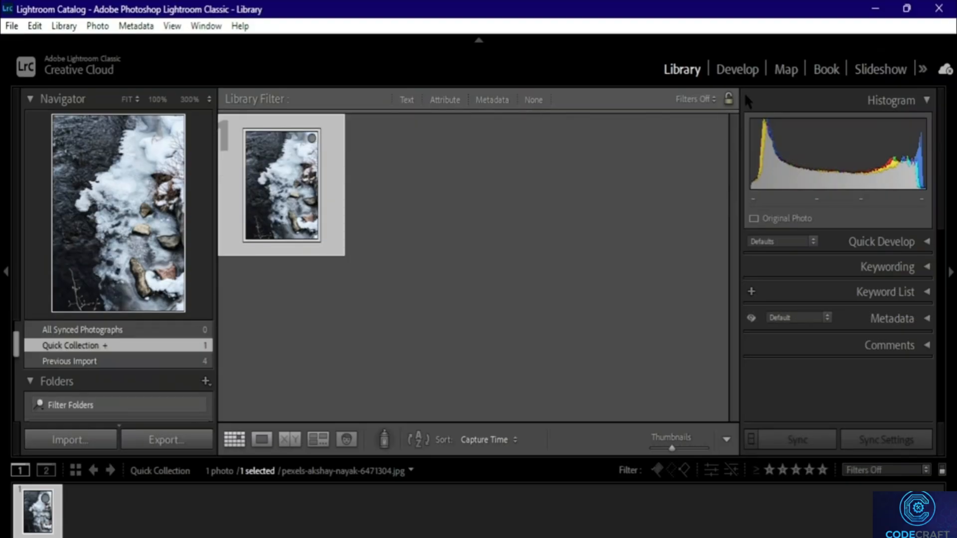
Open the Book module and examine the unsaved book's covers and page 1, returning to the covers
click(827, 69)
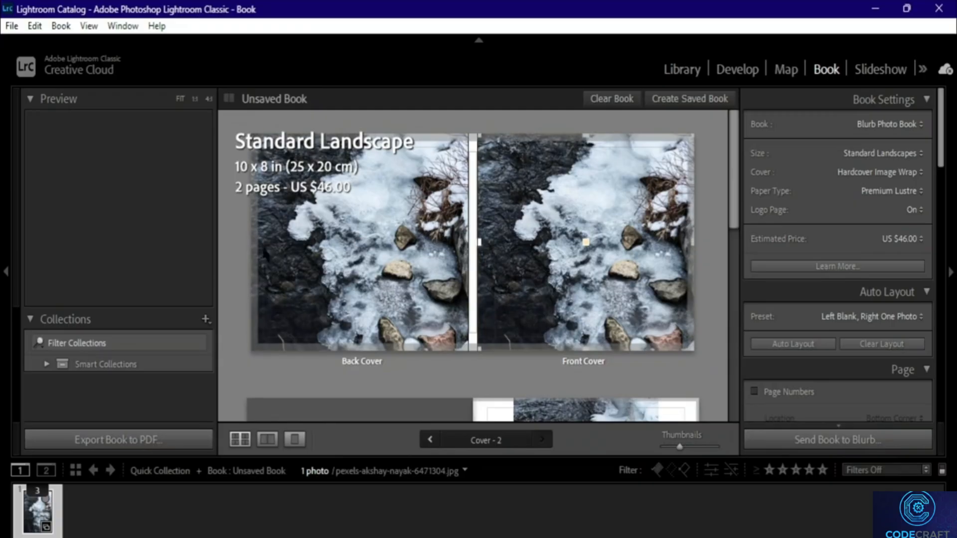
scroll(470, 271, down, 3)
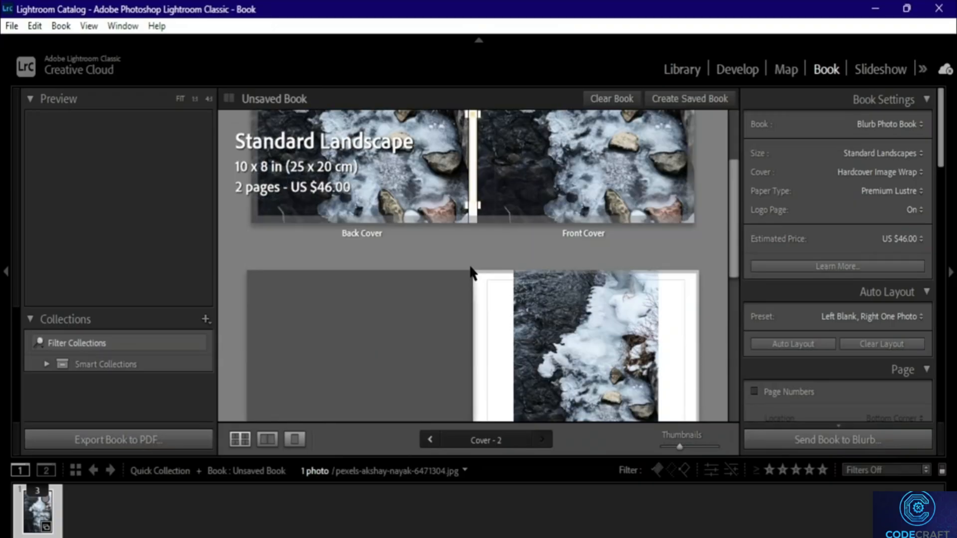
scroll(402, 320, up, 3)
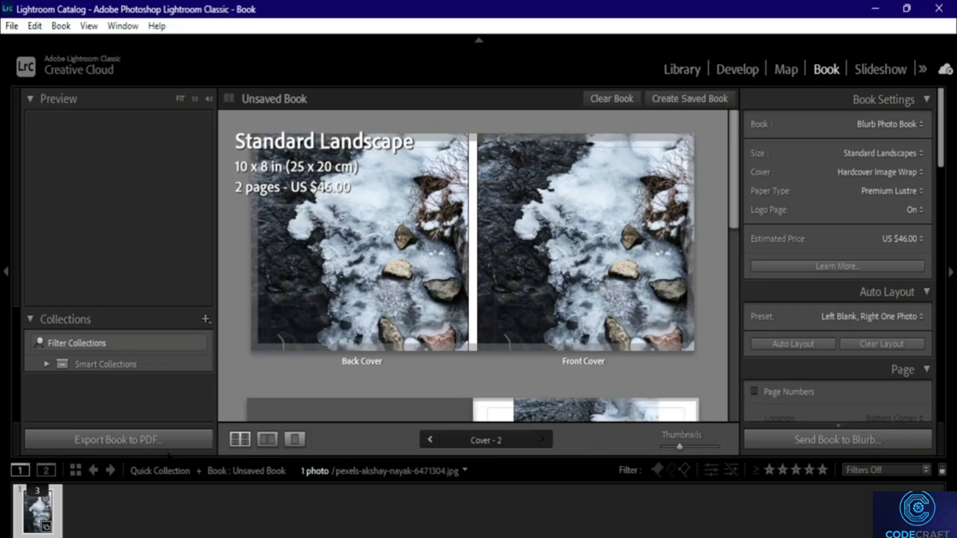
click(543, 440)
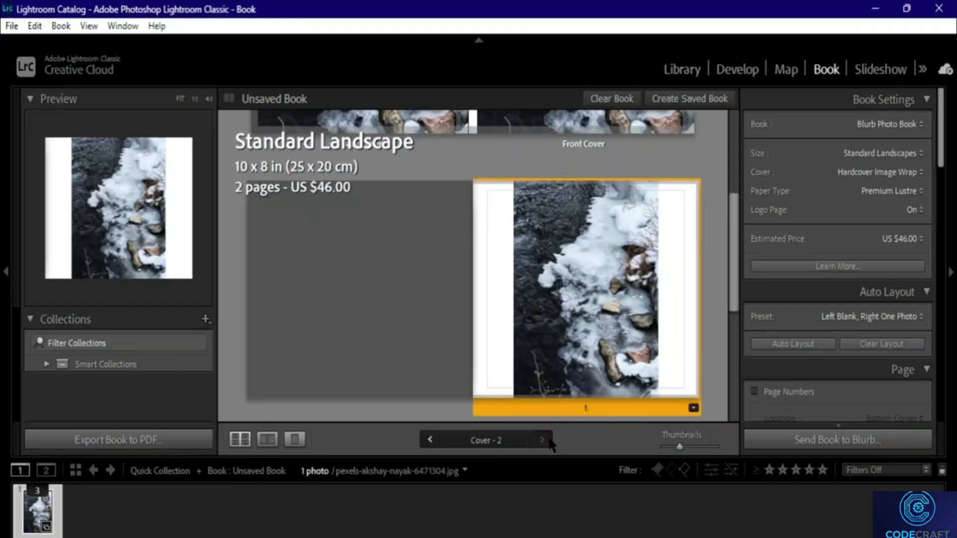
click(543, 439)
click(430, 439)
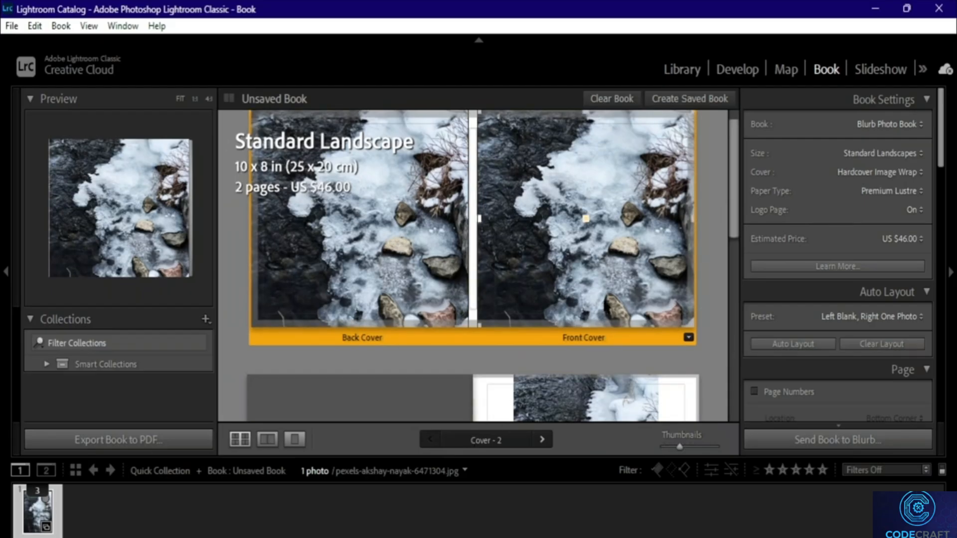
scroll(636, 338, up, 1)
scroll(636, 339, down, 5)
scroll(636, 339, up, 5)
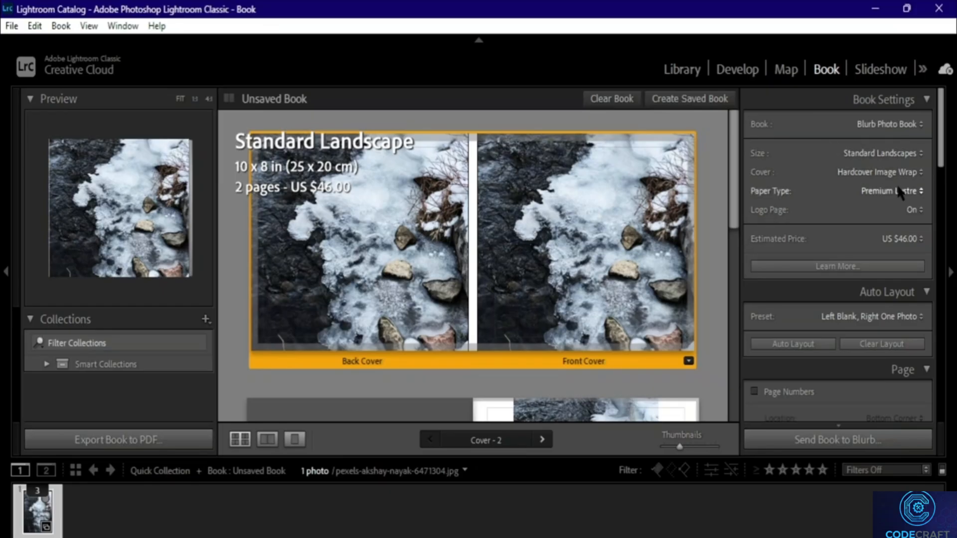
Review the Book Settings and the available book types, keeping Blurb Photo Book
scroll(920, 212, down, 2)
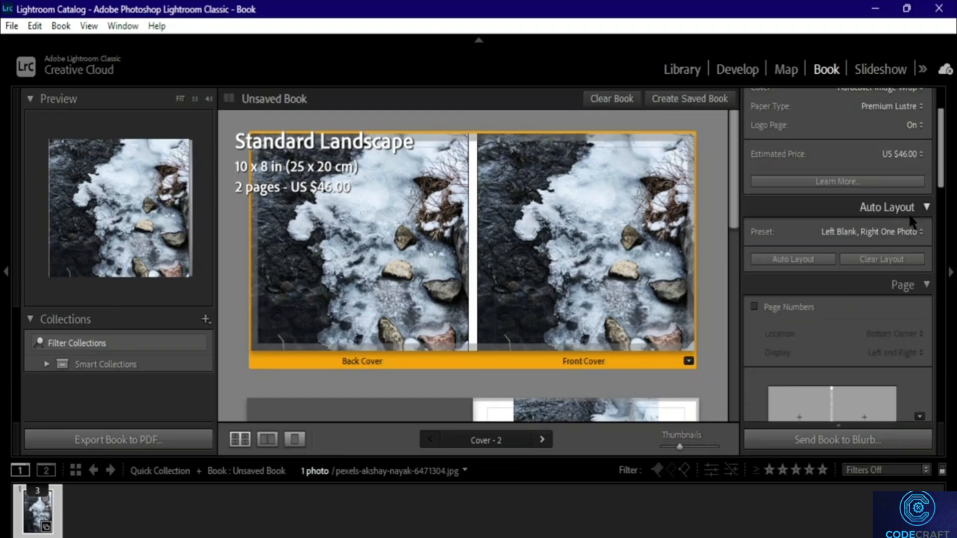
scroll(912, 219, up, 2)
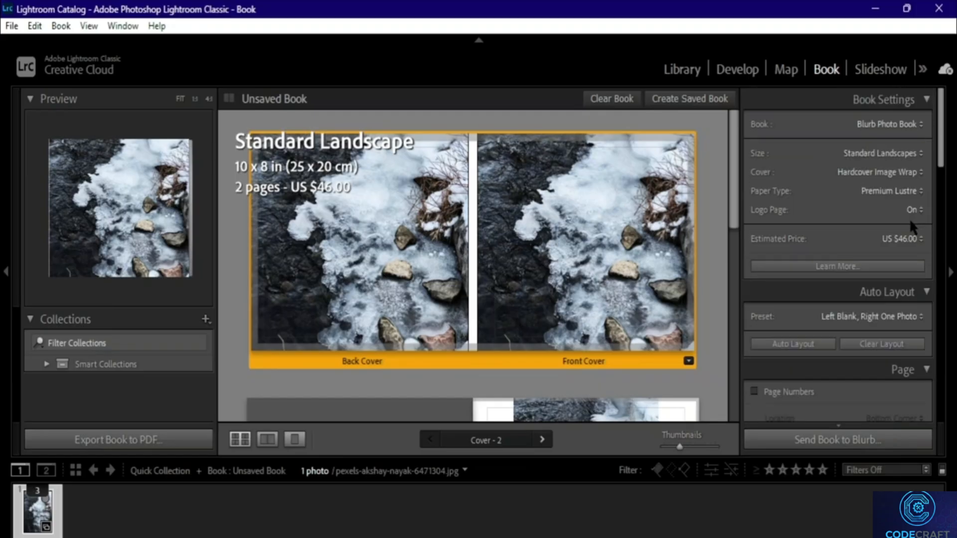
click(911, 125)
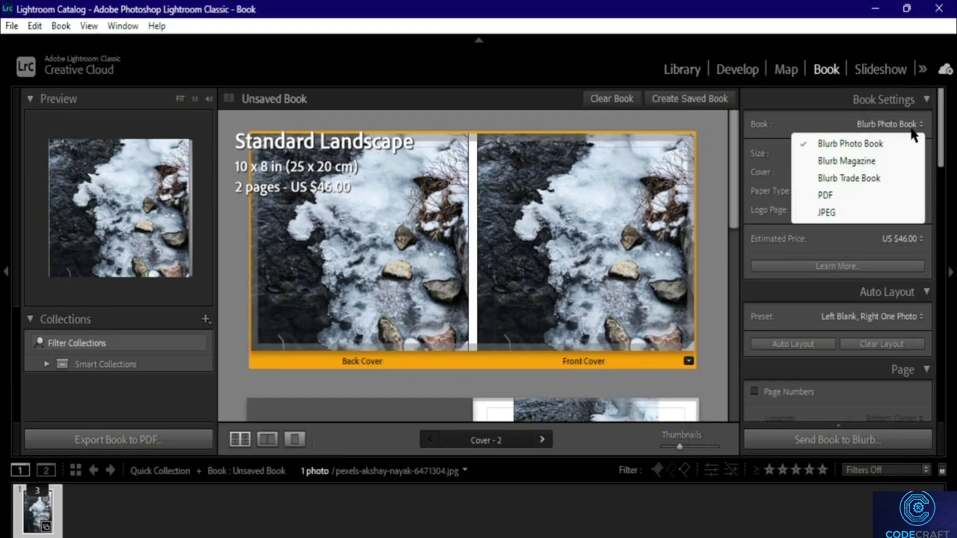
click(890, 139)
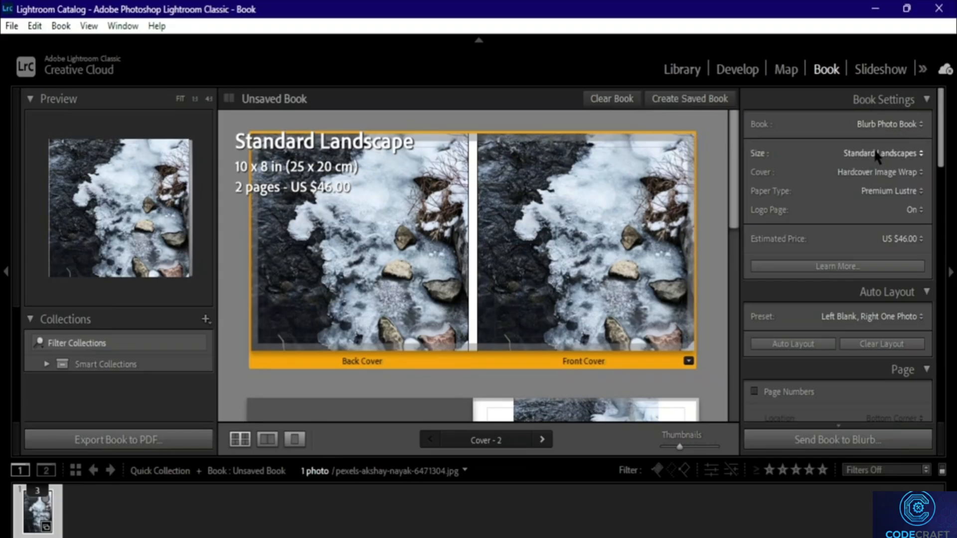
Change the book size to Large Landscapes, 13 x 11 in (33 x 28 cm), and accept the relayout
click(917, 154)
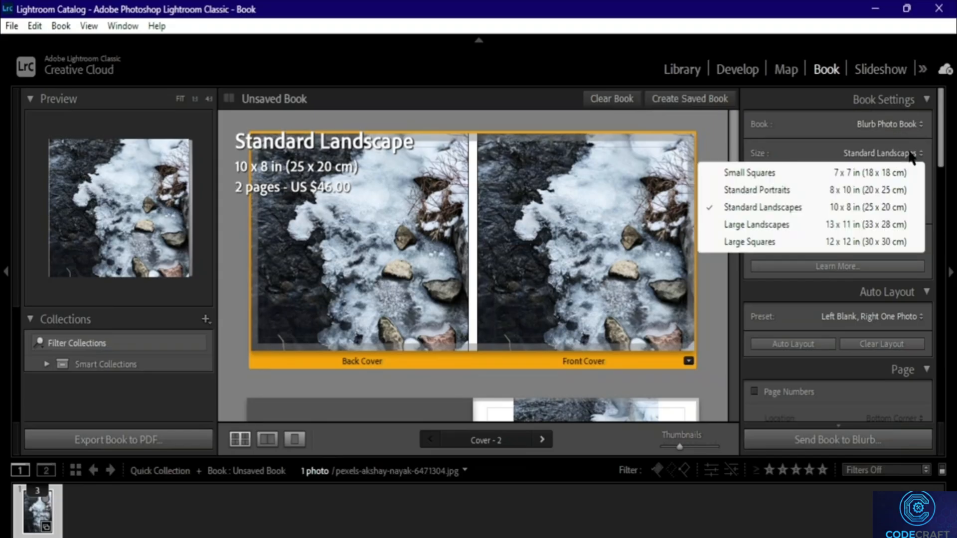
click(783, 226)
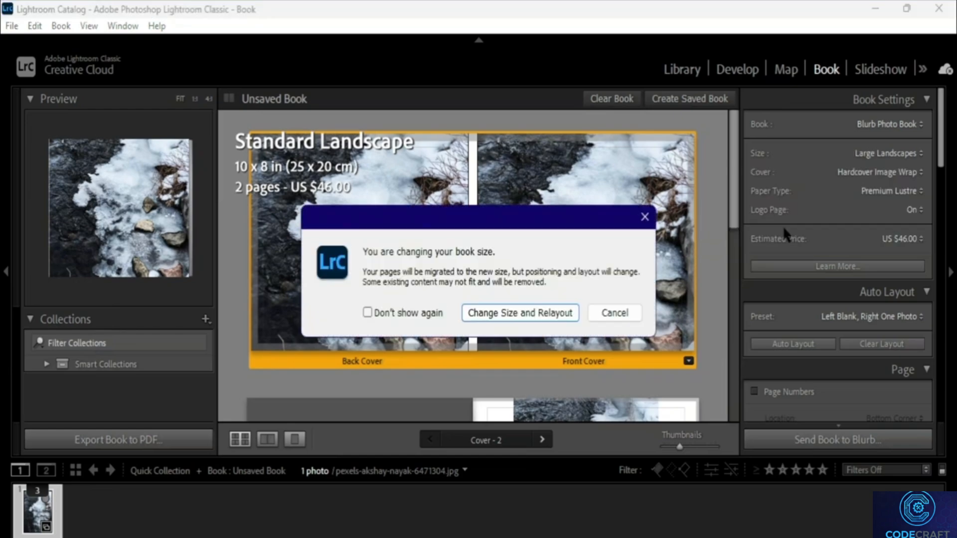
click(534, 308)
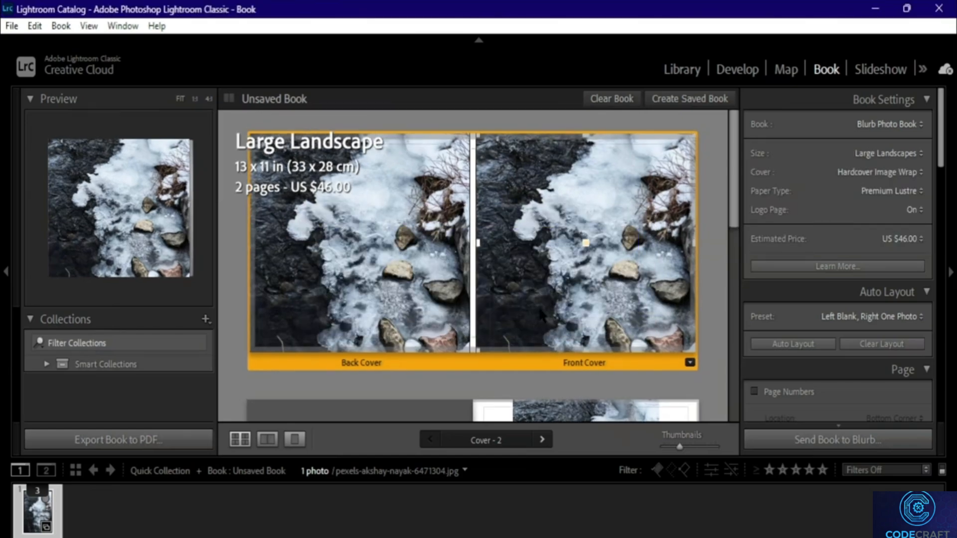
Adjust the front cover's text cell sideways and extend its upper and lower guides to the cover edges
scroll(504, 279, down, 5)
scroll(578, 354, up, 3)
scroll(537, 325, down, 3)
scroll(536, 325, up, 3)
drag(472, 242, 527, 242)
drag(527, 243, 694, 243)
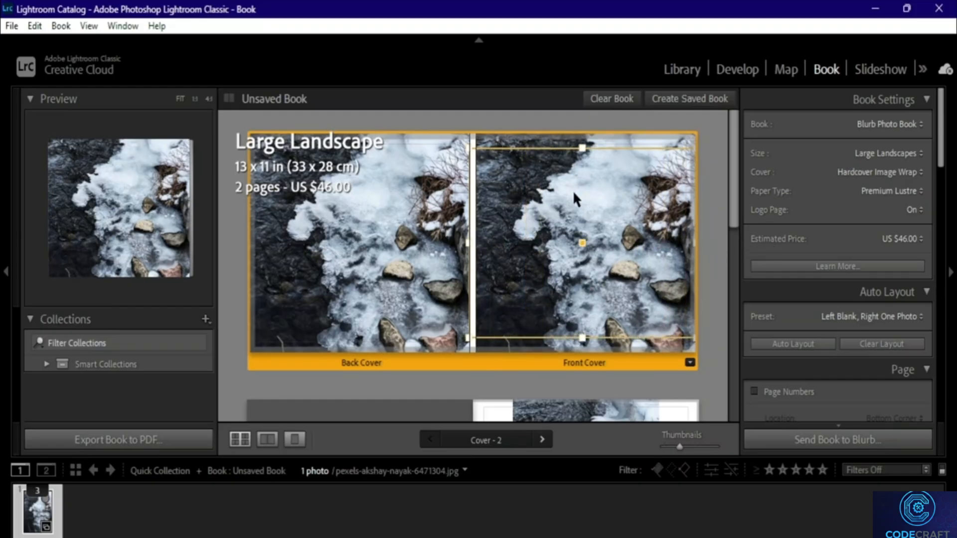
drag(582, 148, 582, 134)
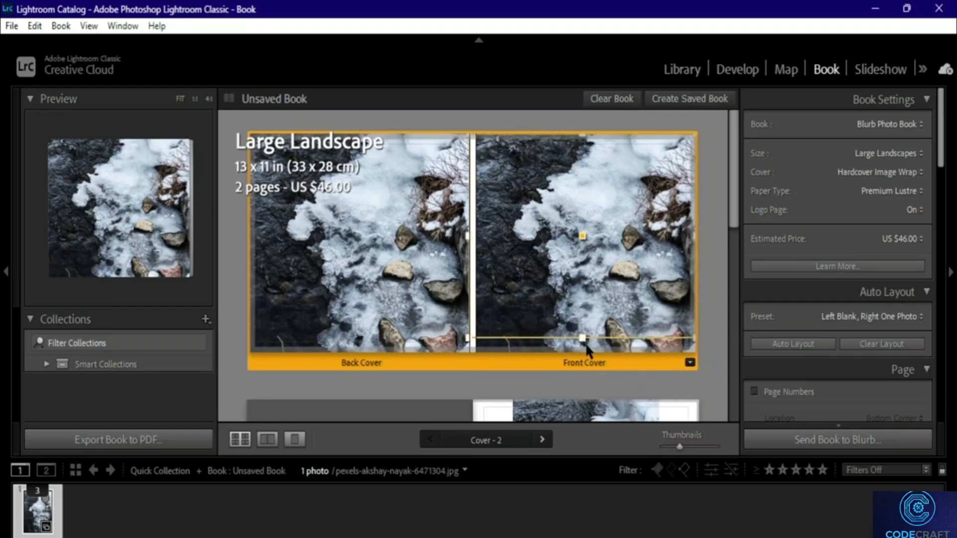
drag(580, 338, 581, 350)
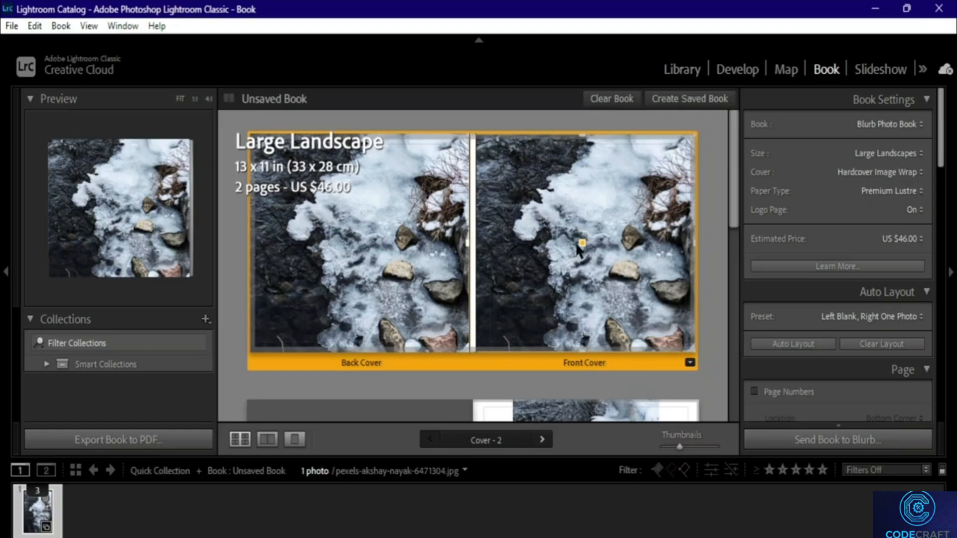
Review the cover options, keeping Hardcover Image Wrap, and set the paper type to Standard
click(917, 192)
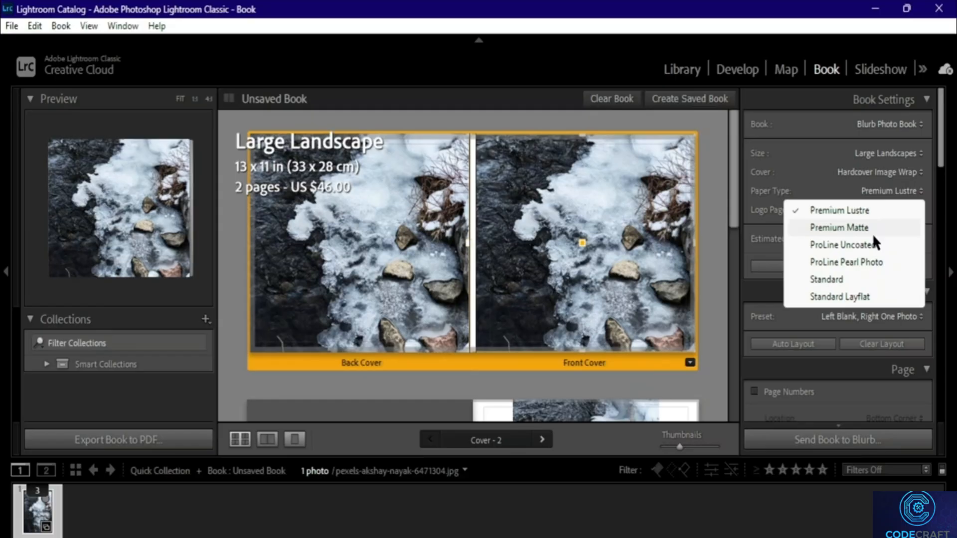
click(907, 172)
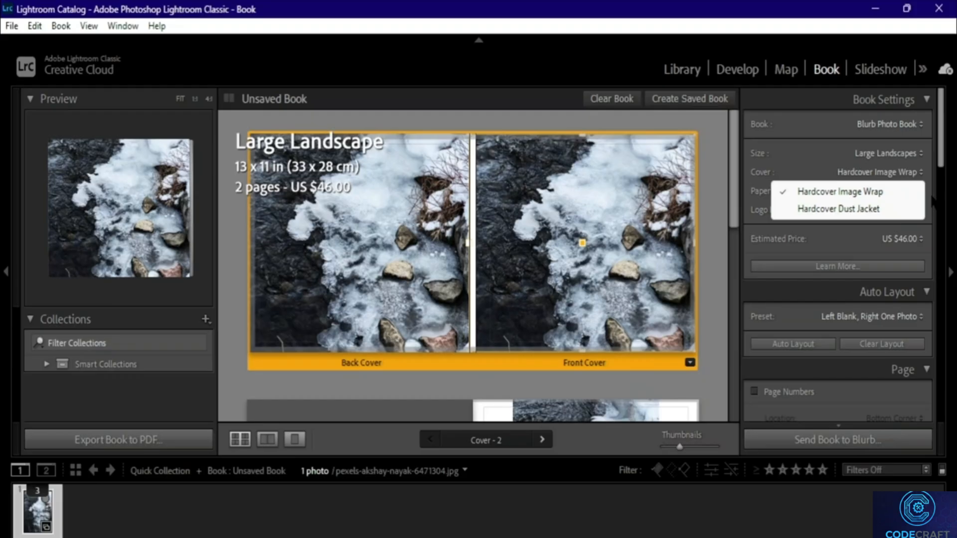
click(860, 197)
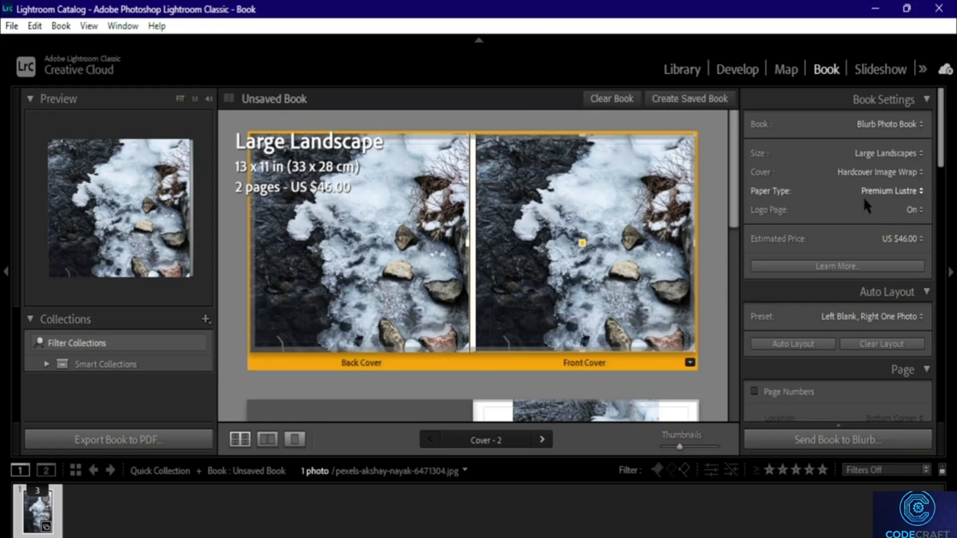
click(903, 195)
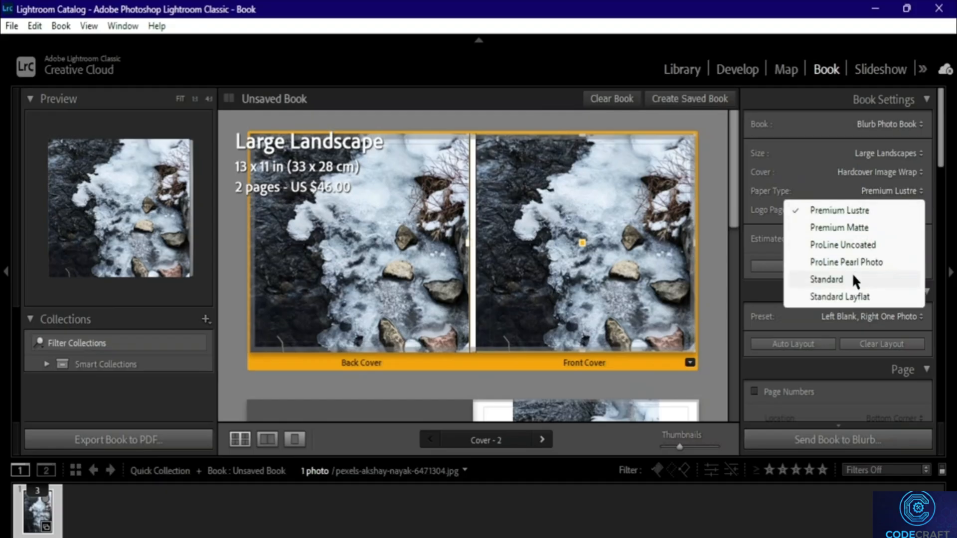
click(838, 280)
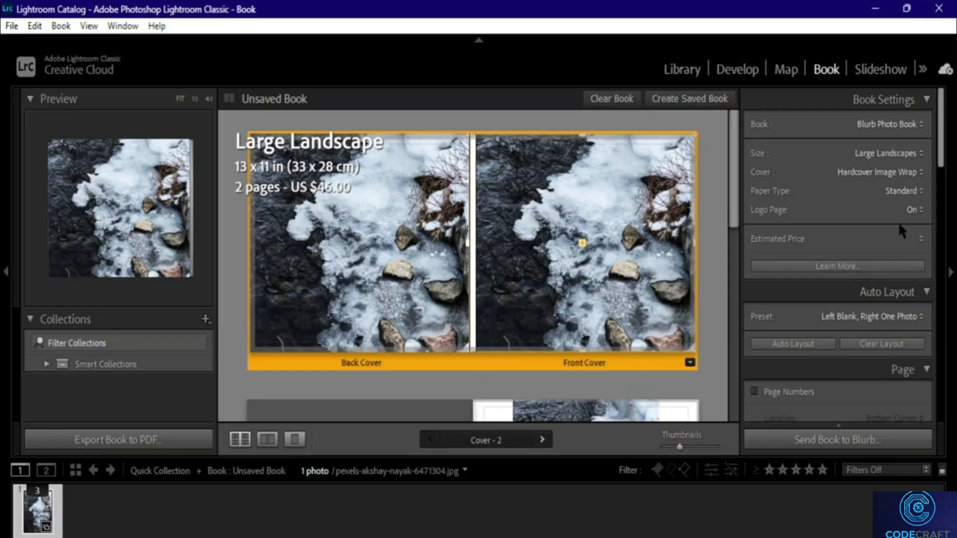
Set the book's logo page to None, and keep the estimated price in US dollars
click(918, 211)
click(838, 226)
click(912, 210)
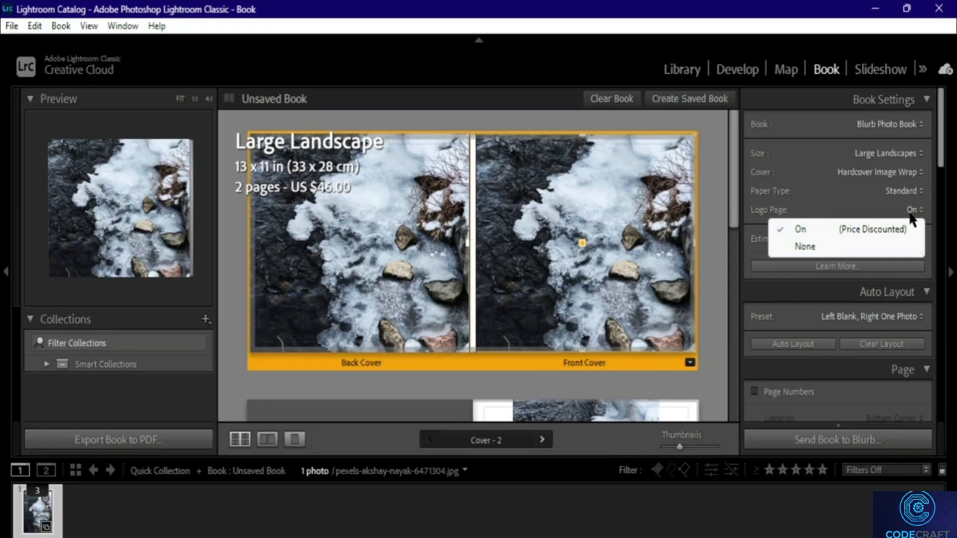
click(833, 247)
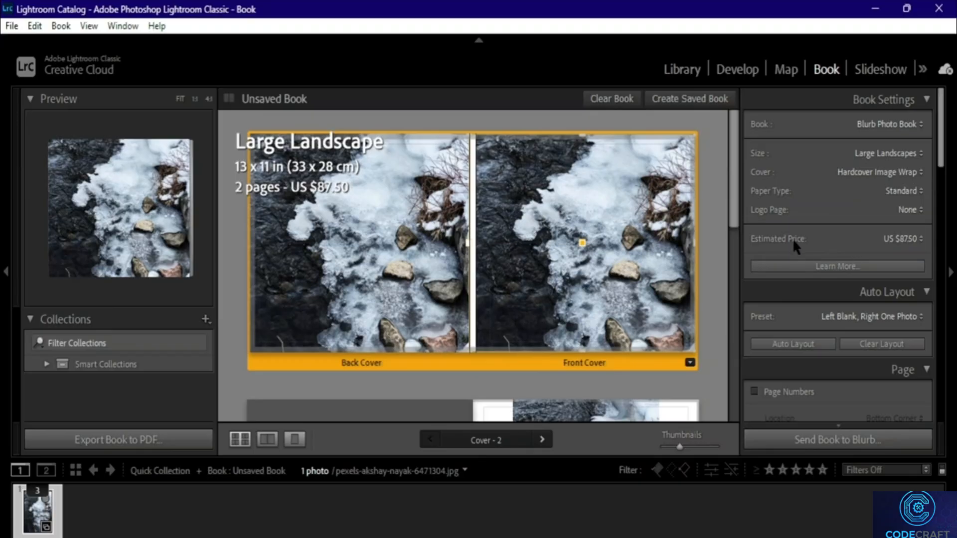
click(901, 240)
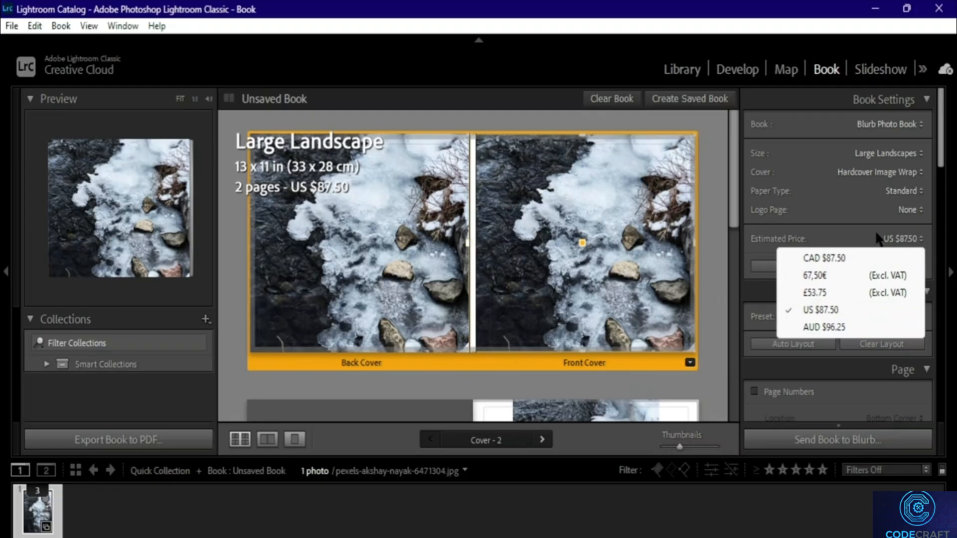
click(842, 308)
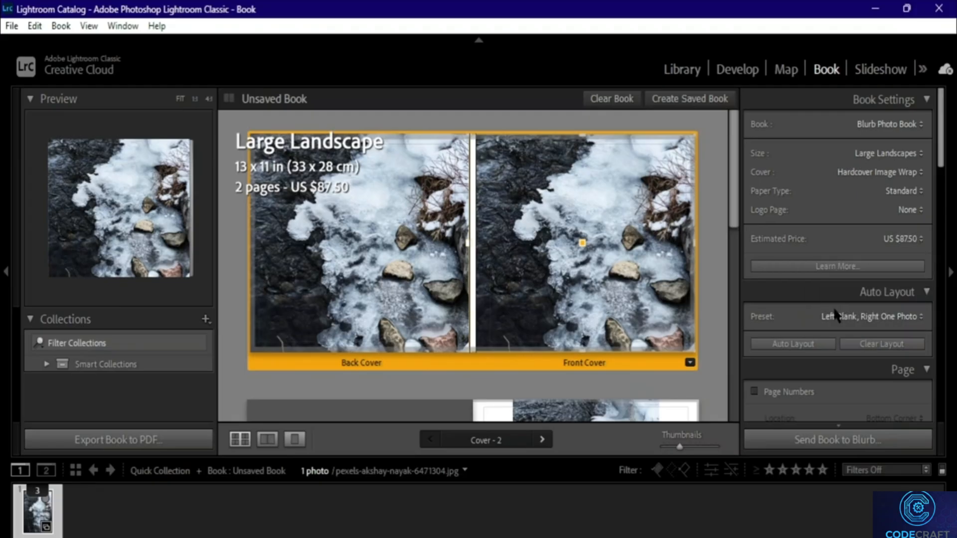
Open Blurb's Lightroom information page in the browser from Book Settings and read how the Lightroom and Blurb integration works
scroll(846, 326, down, 5)
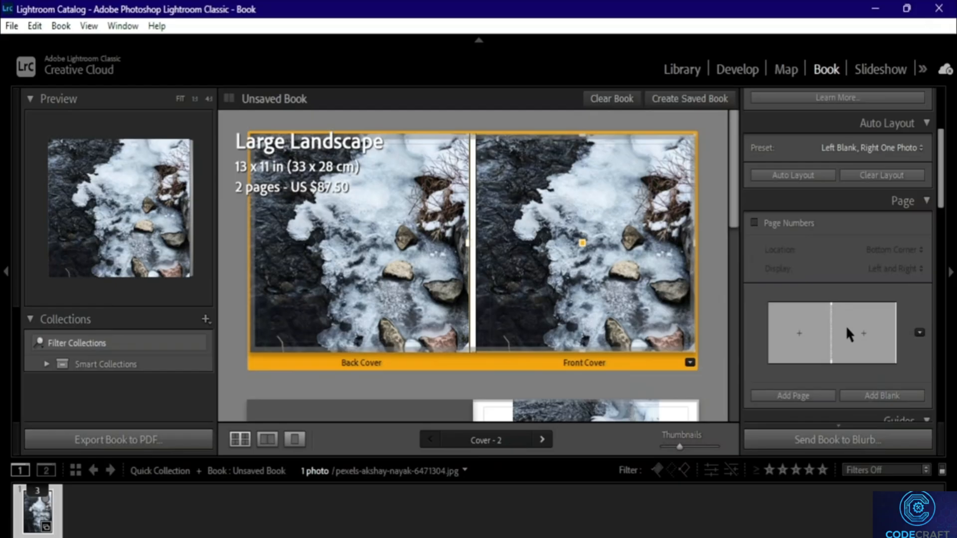
scroll(845, 325, up, 3)
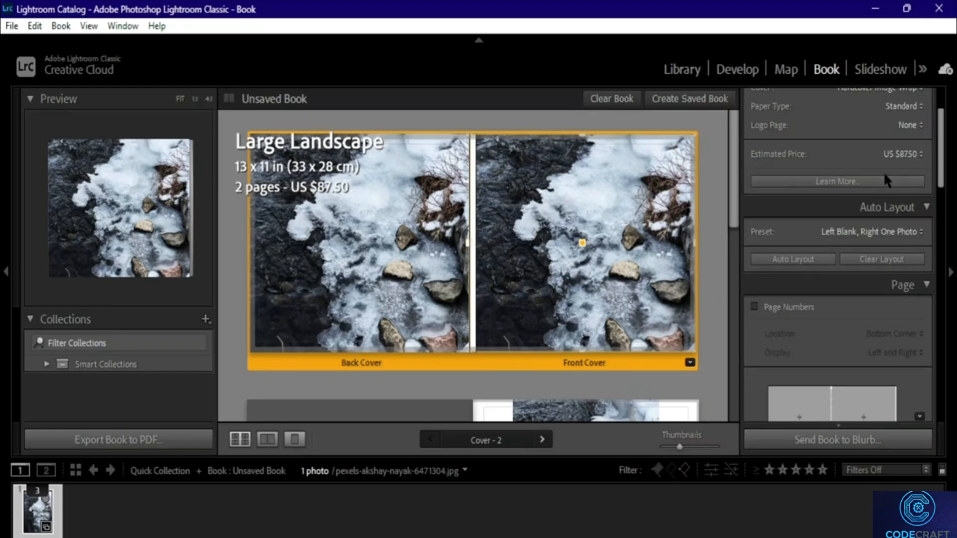
click(854, 182)
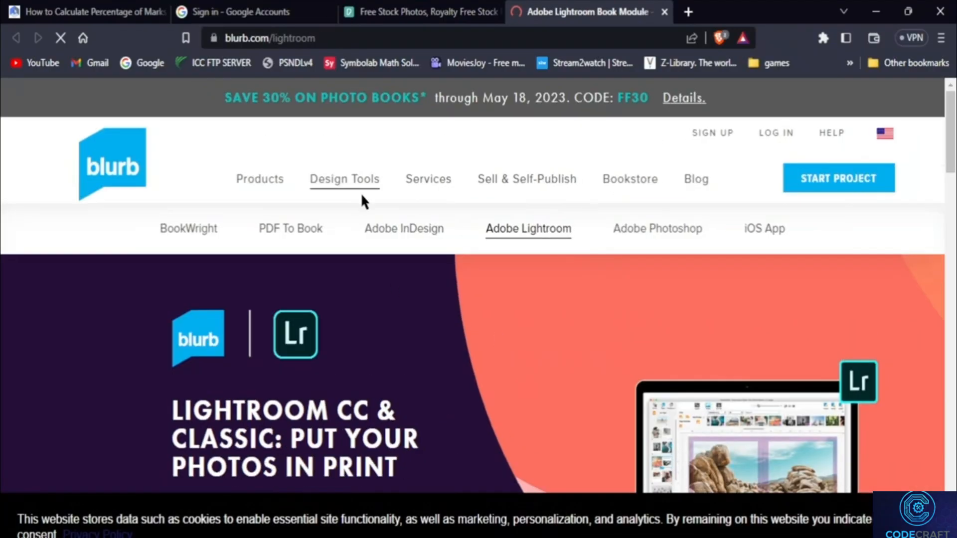
scroll(377, 228, down, 3)
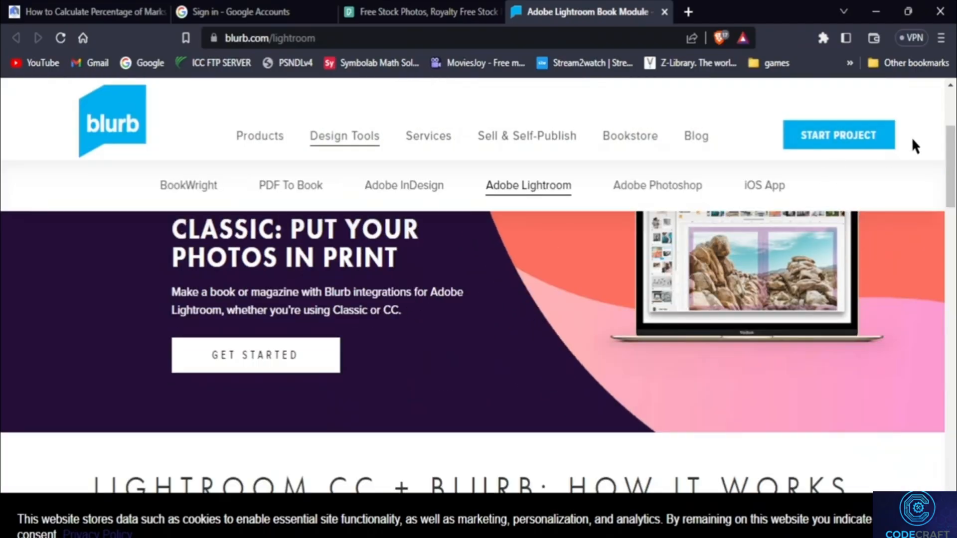
scroll(876, 384, down, 2)
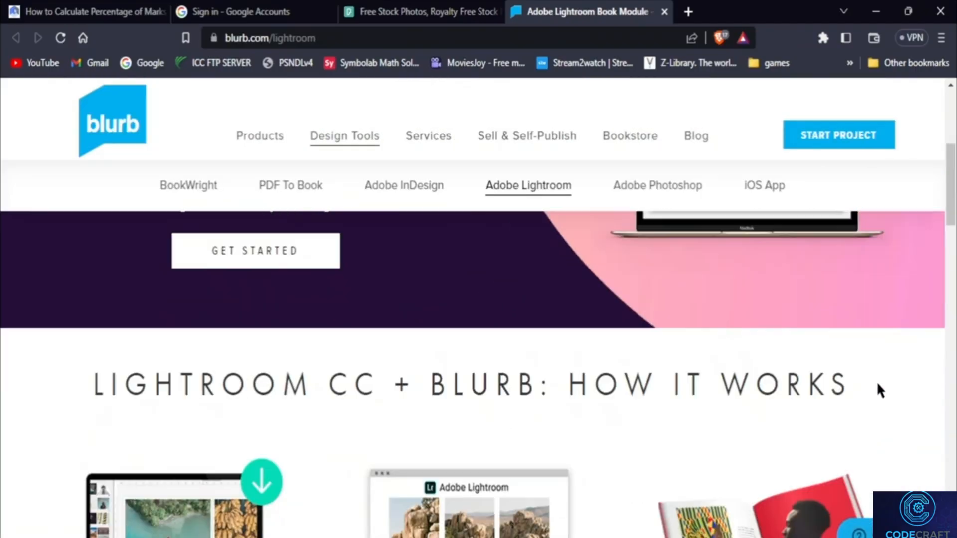
scroll(877, 387, down, 6)
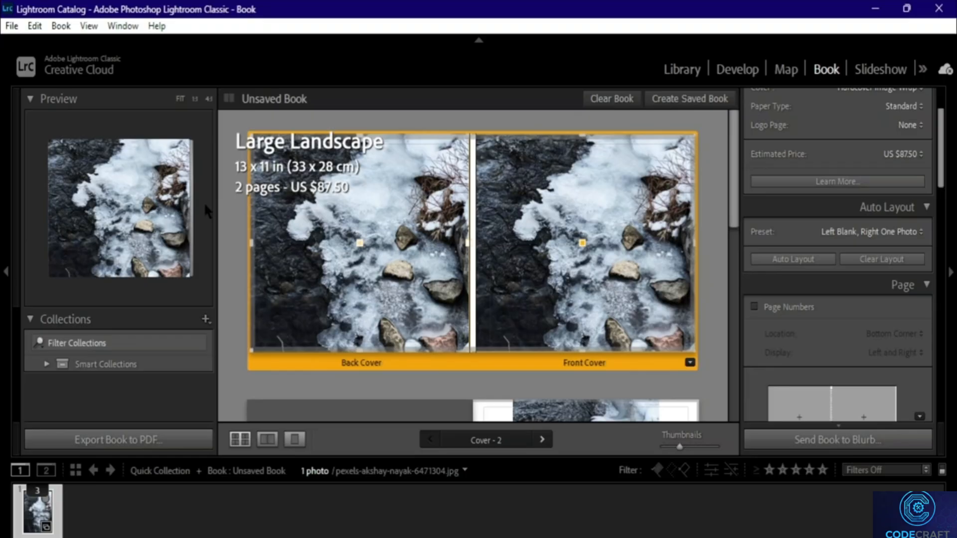
Back in Lightroom Classic, review the available Auto Layout presets, keeping Left Blank, Right One Photo
click(862, 250)
click(905, 232)
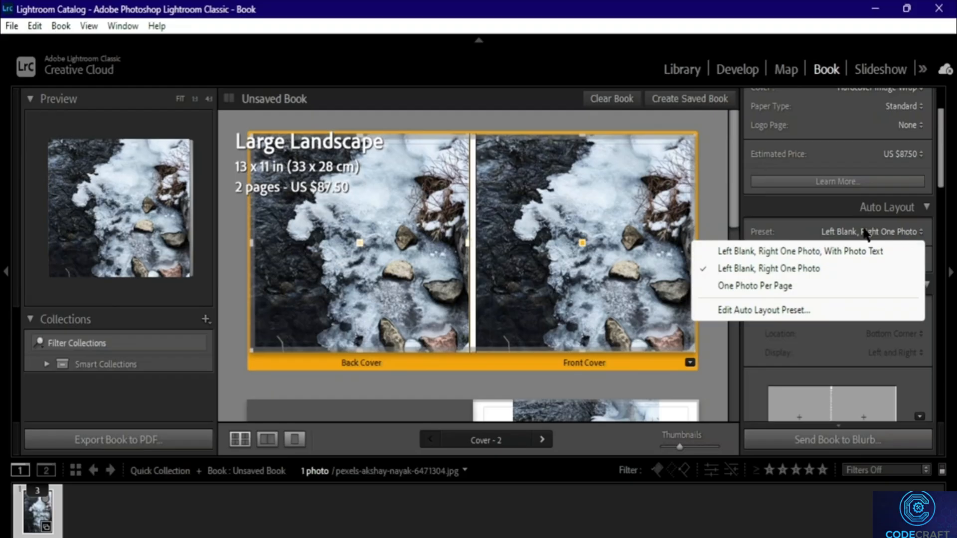
click(754, 269)
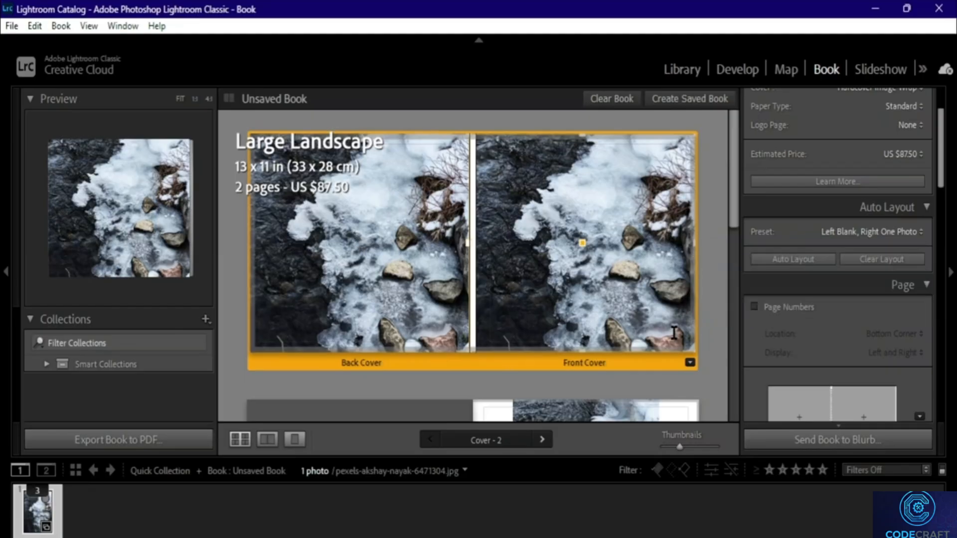
Edit the auto layout preset so right pages use a one-photo layout with text beside the photo, and save it under the default name
click(886, 233)
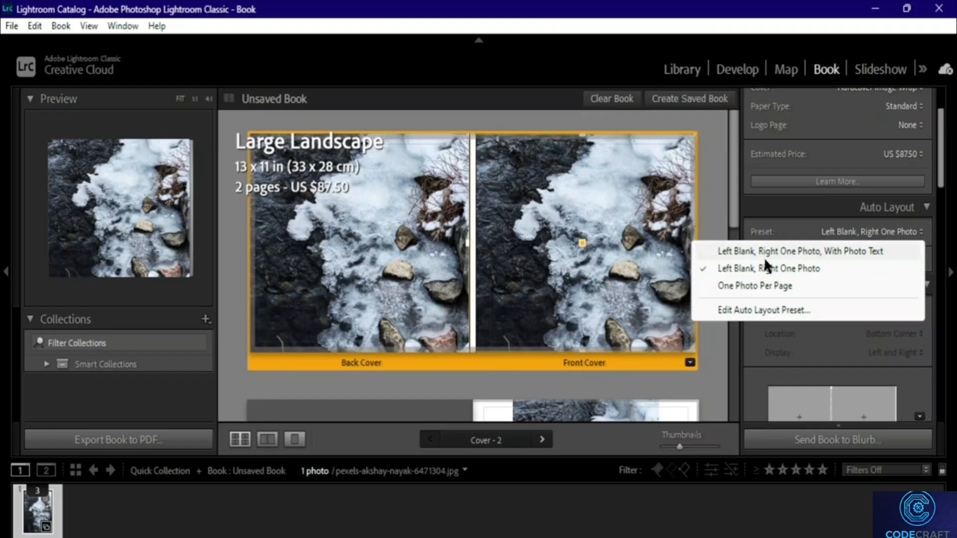
click(770, 310)
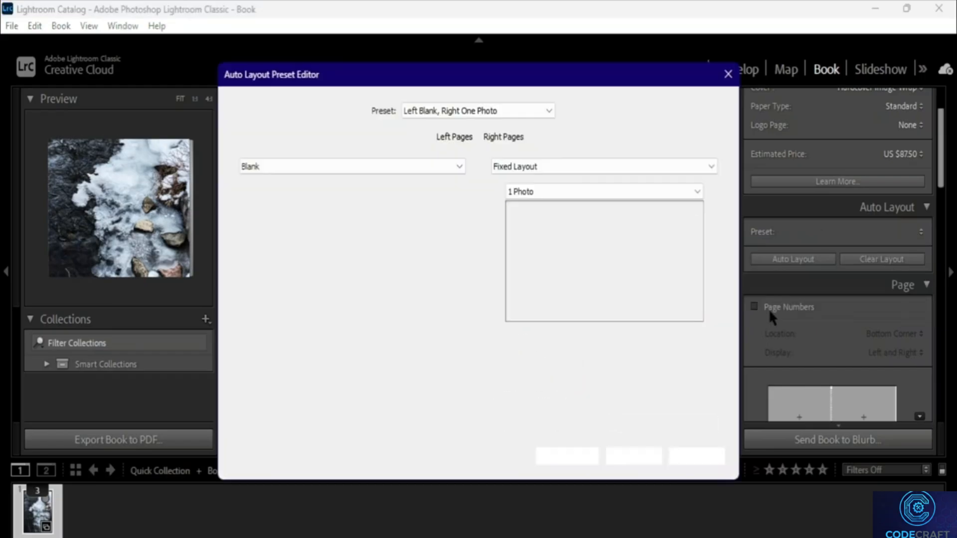
scroll(633, 271, down, 5)
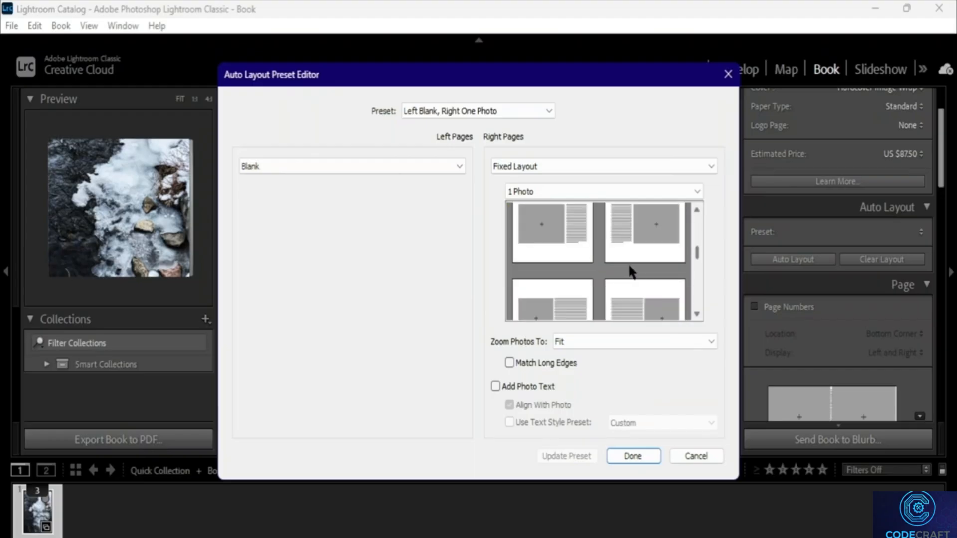
scroll(635, 272, down, 6)
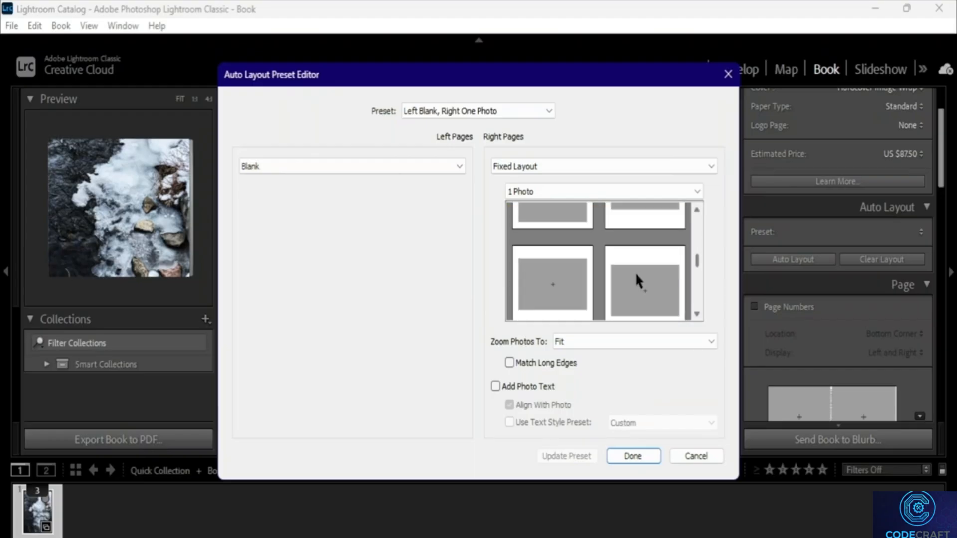
click(641, 275)
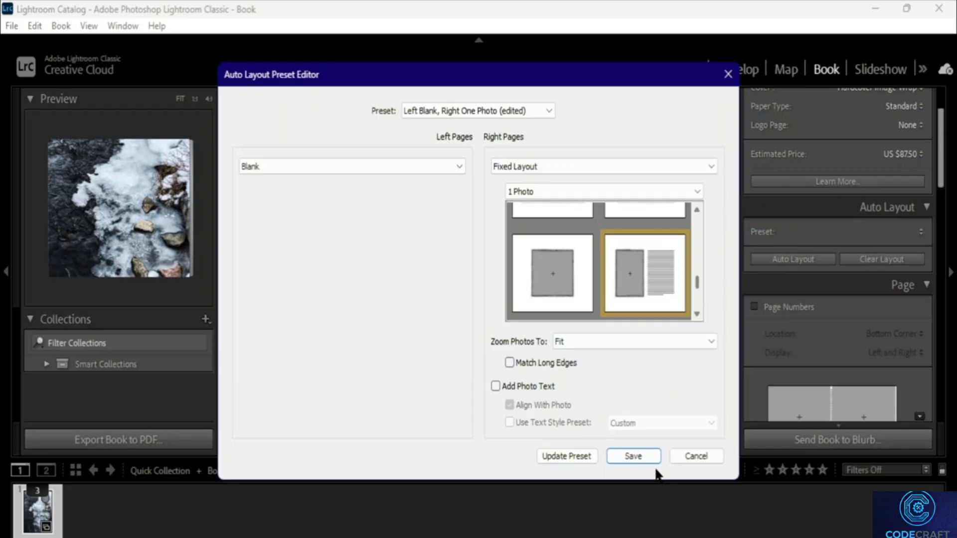
click(638, 455)
click(508, 299)
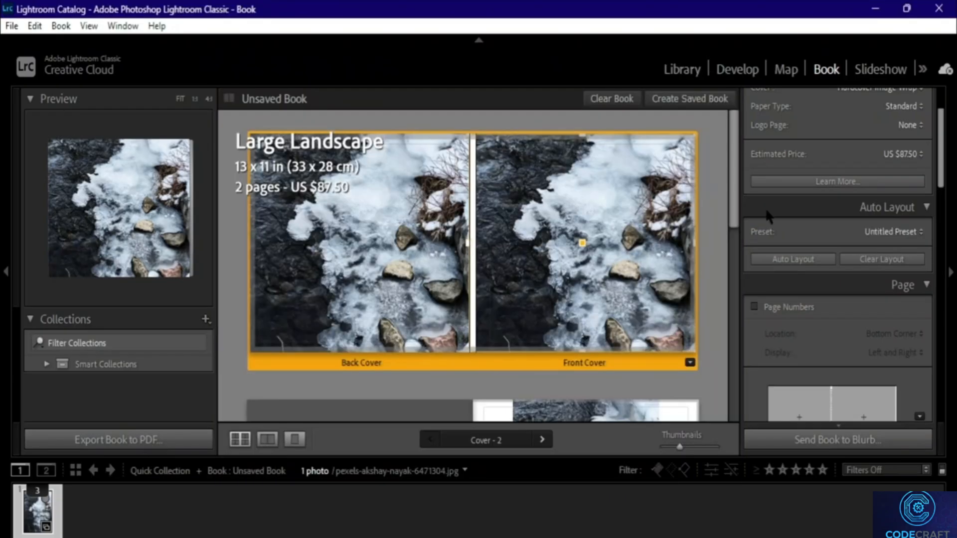
click(895, 232)
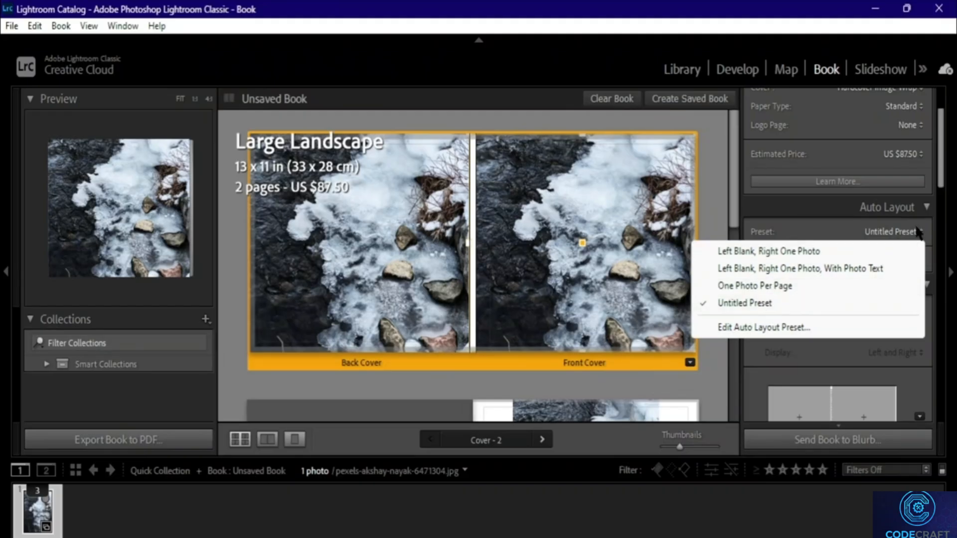
click(939, 230)
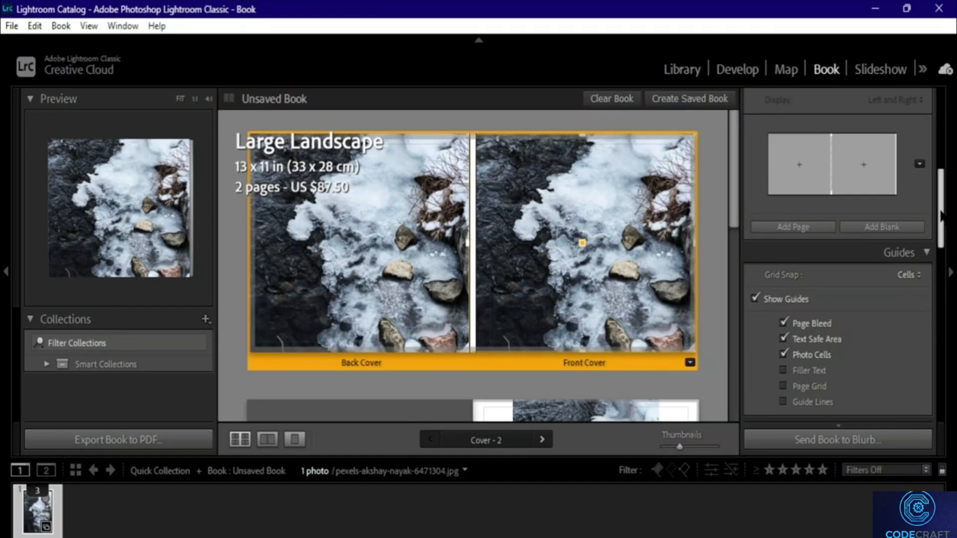
Turn on page numbers, keeping the Bottom Corner location and the Left and Right display after reviewing their options
scroll(940, 200, up, 5)
scroll(844, 256, down, 1)
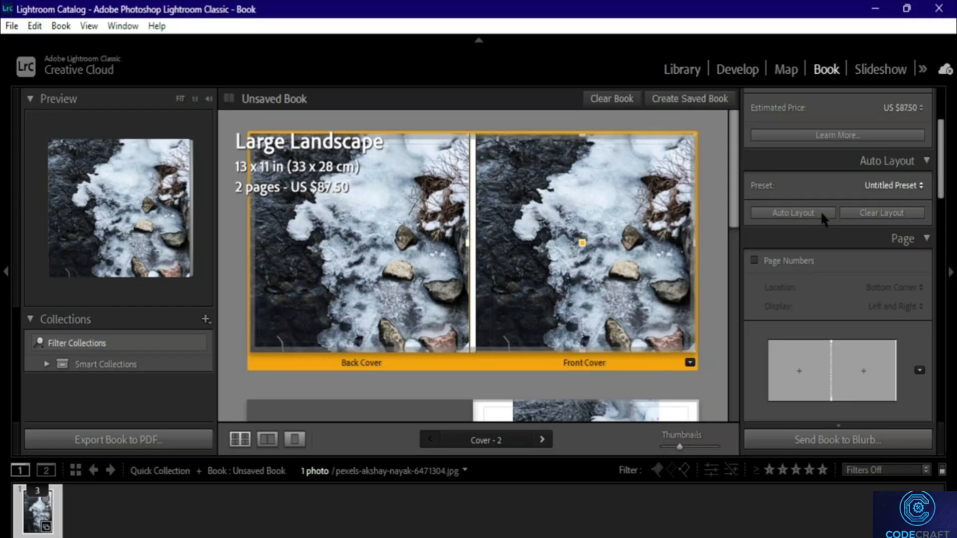
click(757, 259)
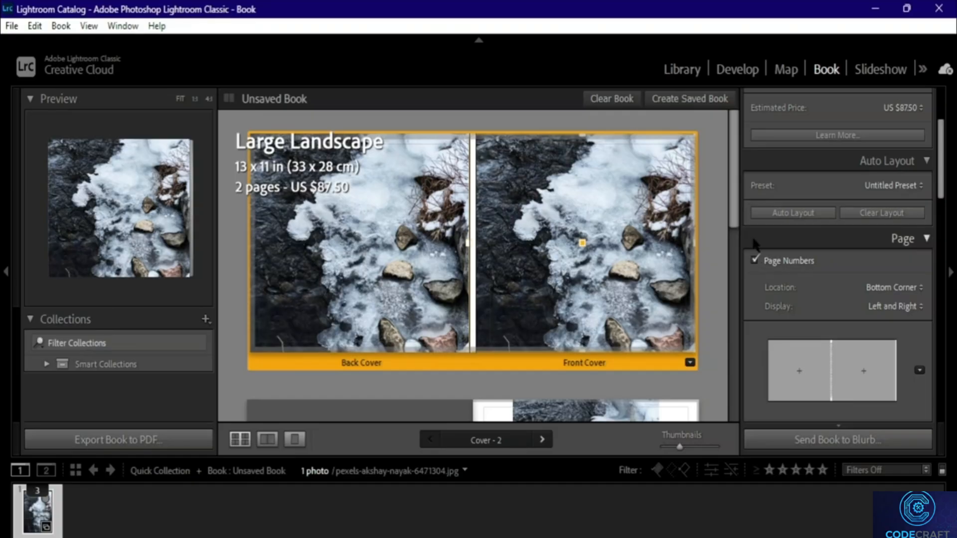
click(896, 288)
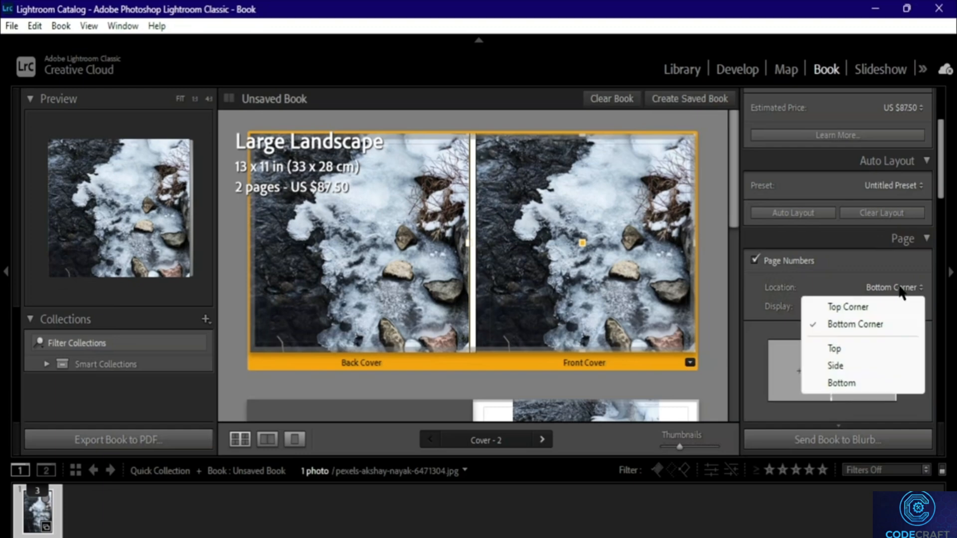
click(900, 286)
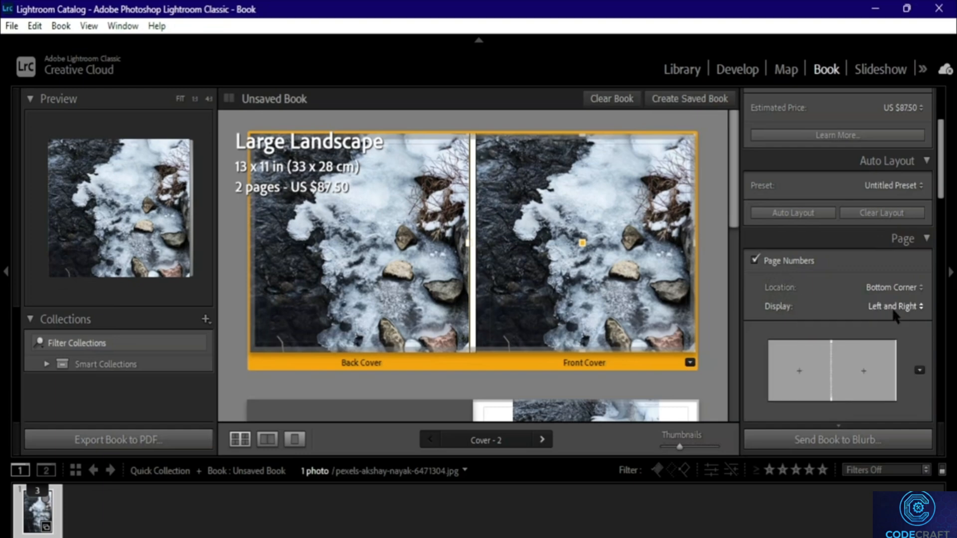
click(911, 288)
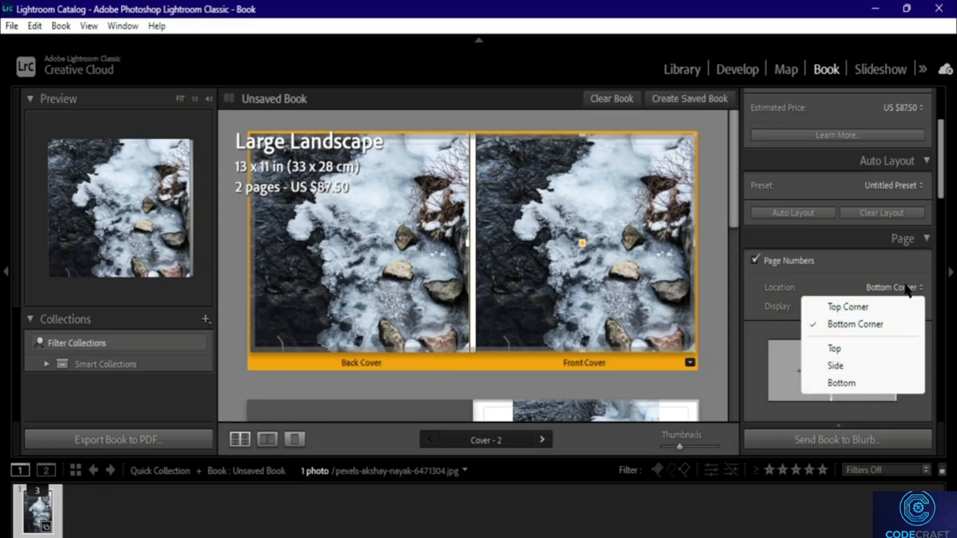
click(788, 304)
click(910, 307)
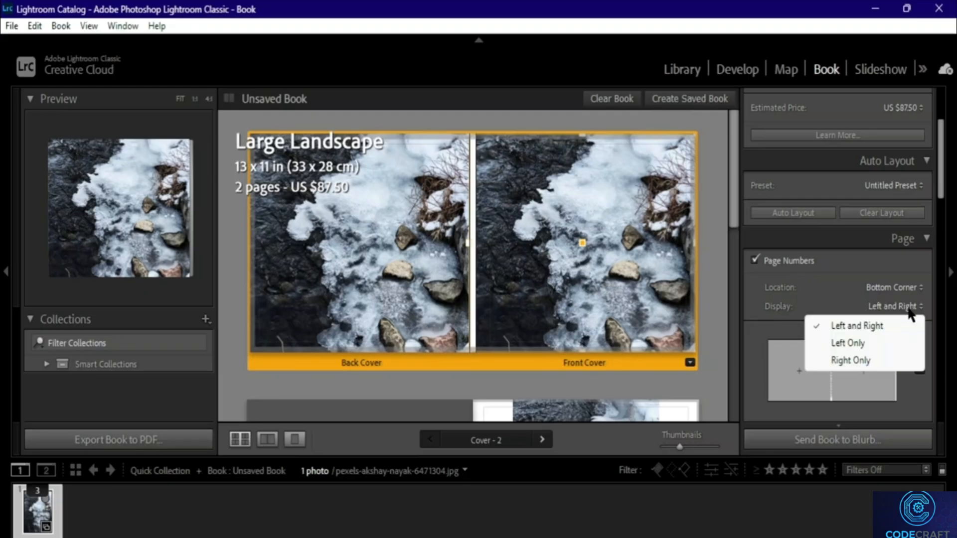
click(754, 297)
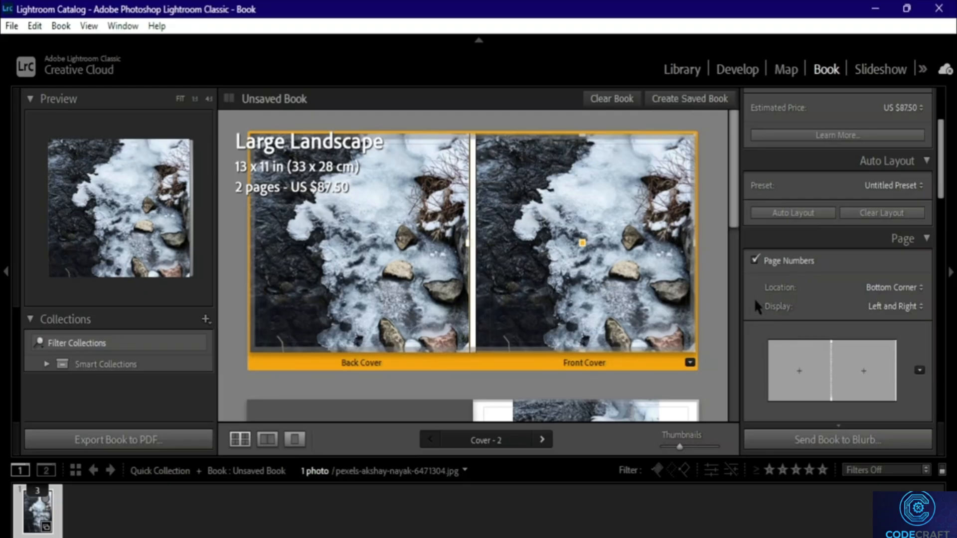
Change the cover layout to half-width photos along the spine with text columns on the outer sides, and reopen the cover layouts
scroll(794, 310, down, 3)
click(850, 193)
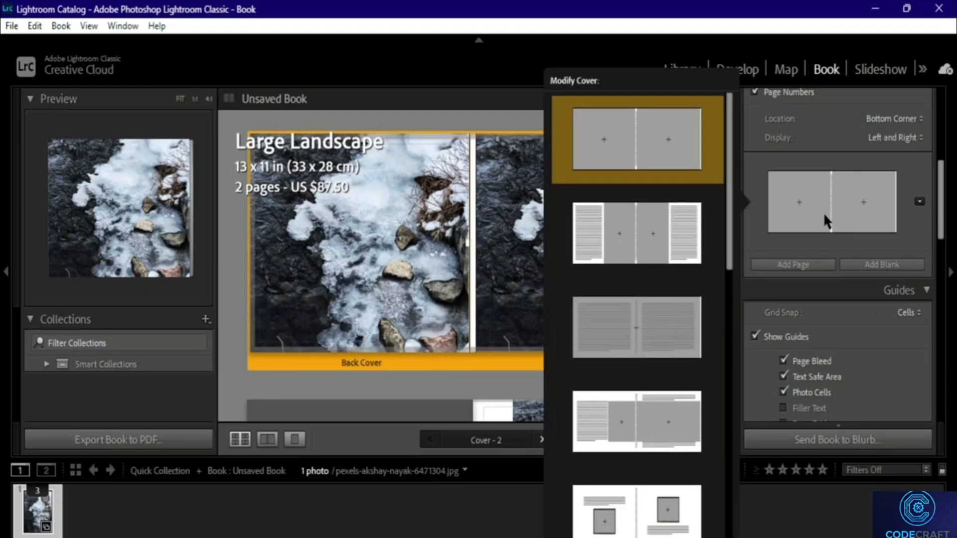
click(656, 232)
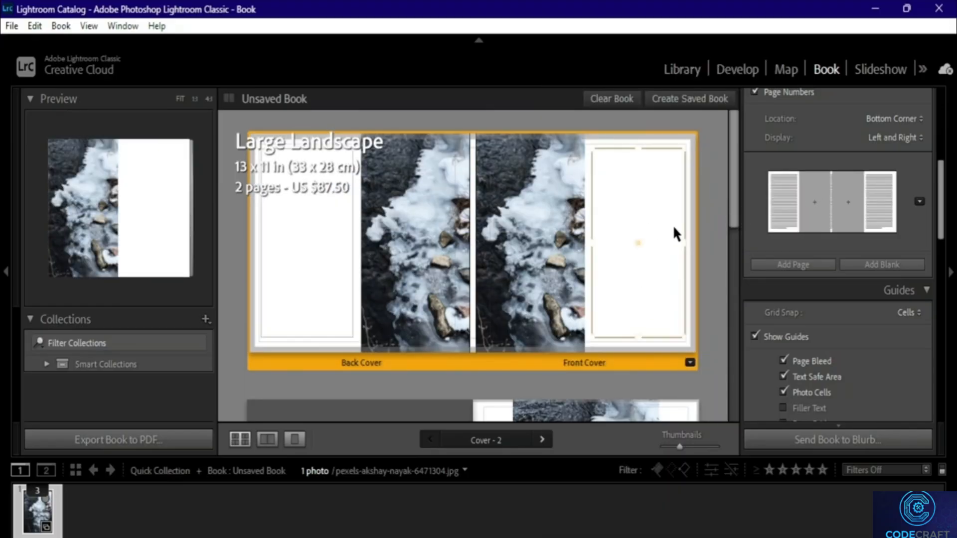
click(855, 205)
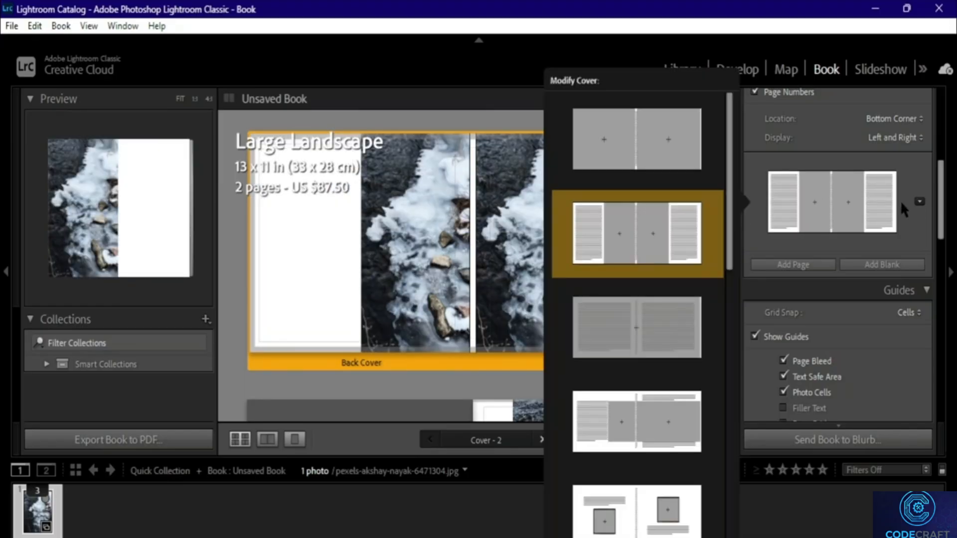
scroll(824, 188, up, 3)
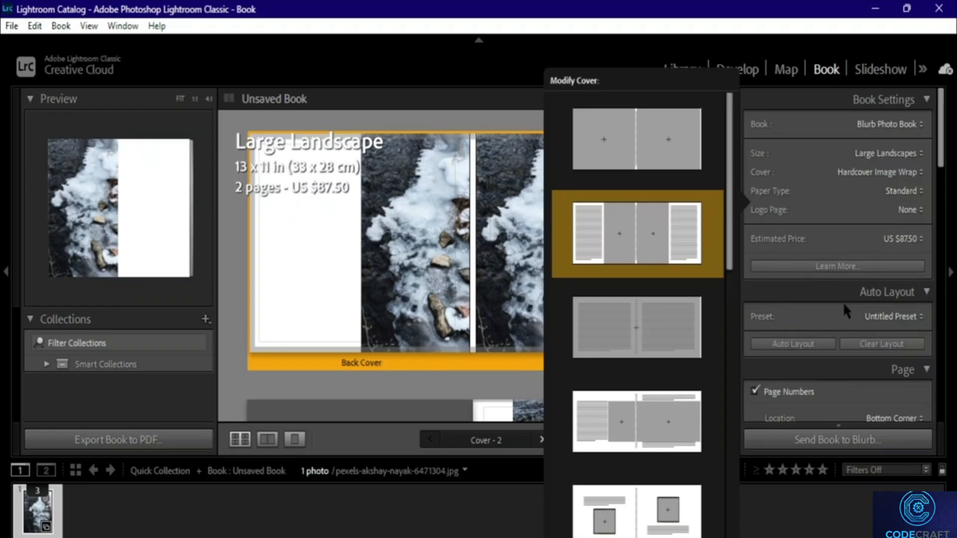
scroll(827, 296, down, 3)
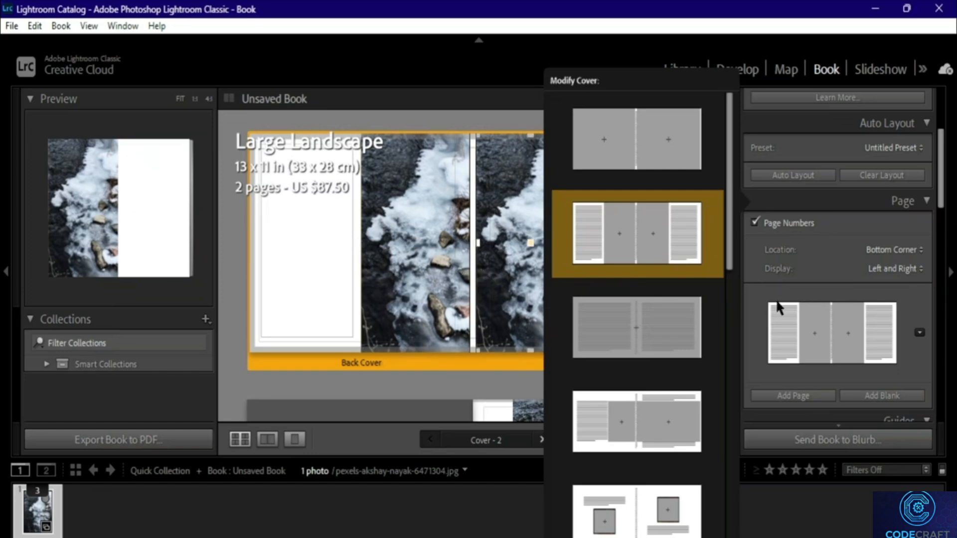
Add a photo page and a blank page to the book, and collapse the Page and Auto Layout settings
click(804, 396)
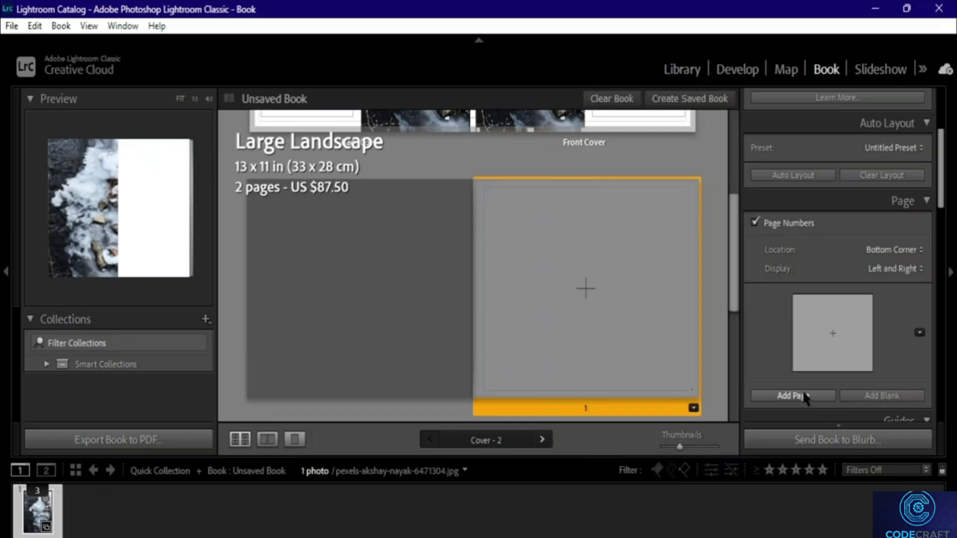
click(882, 396)
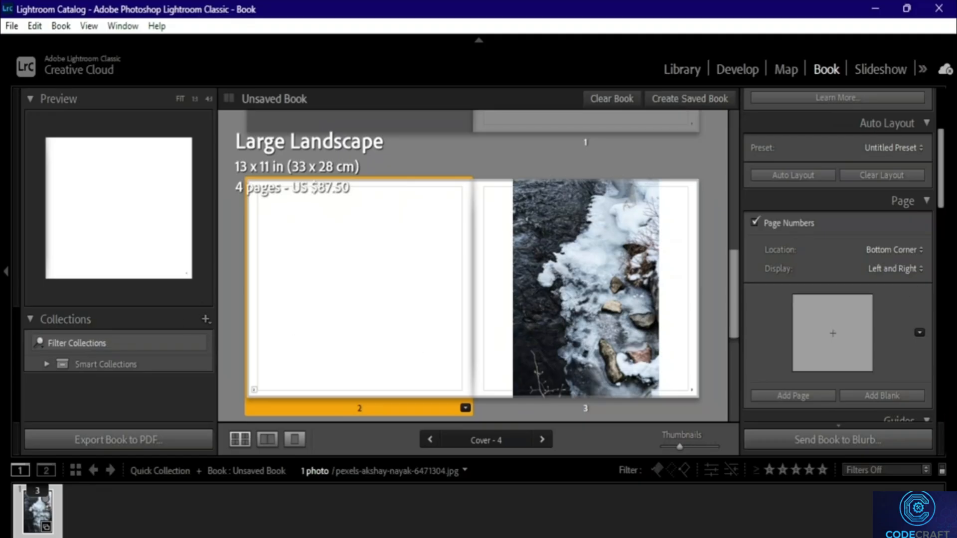
click(903, 201)
click(926, 126)
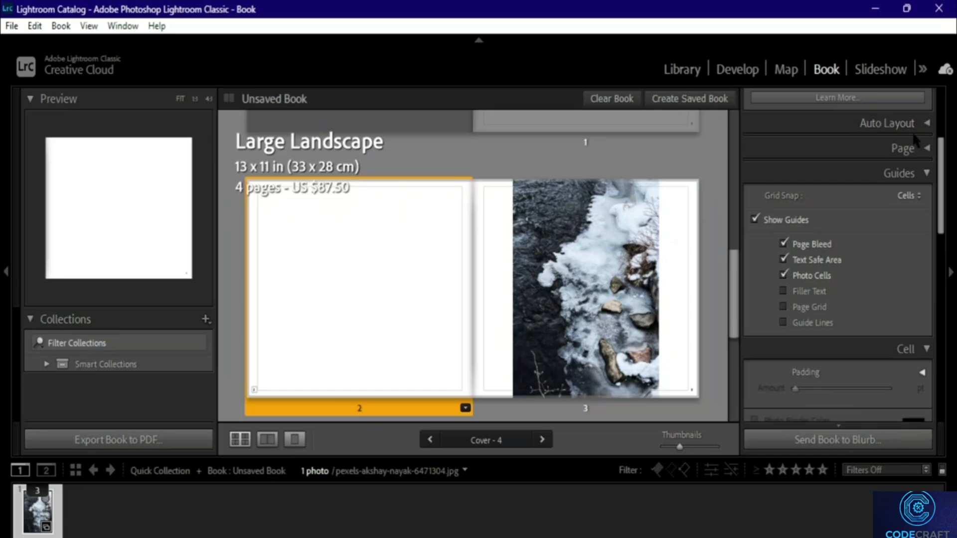
Collapse the Book Settings, and switch the Page Bleed and Text Safe Area guides off and back on
scroll(927, 120, up, 5)
click(927, 102)
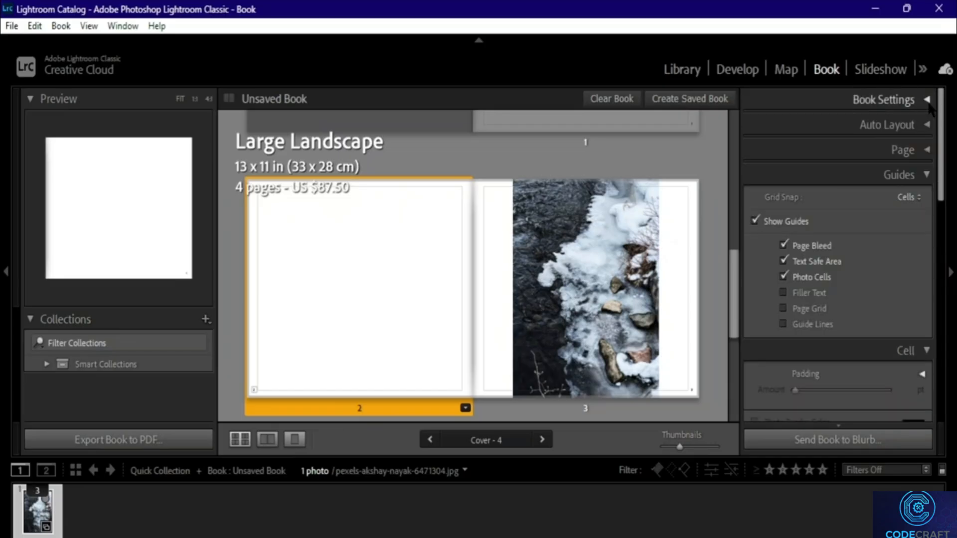
scroll(916, 129, down, 2)
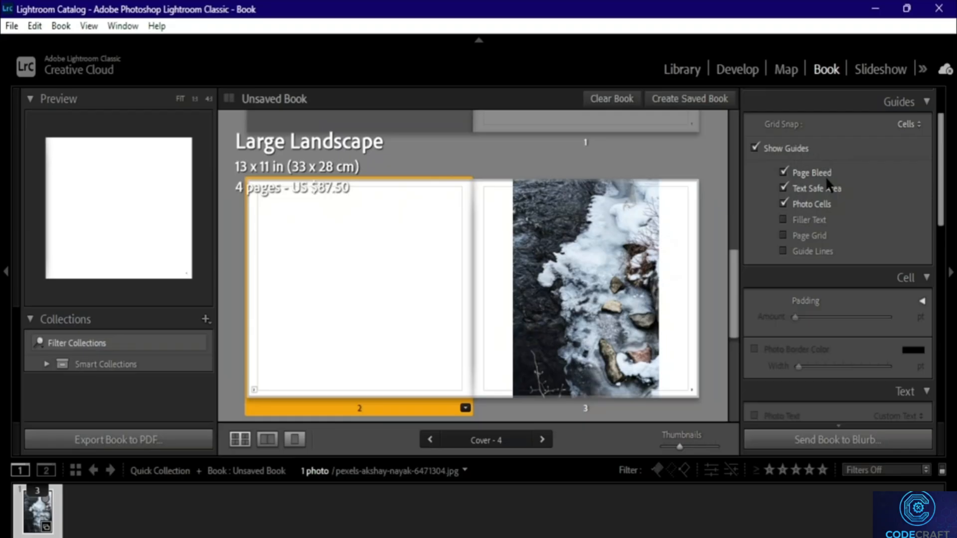
click(786, 170)
click(786, 169)
click(786, 188)
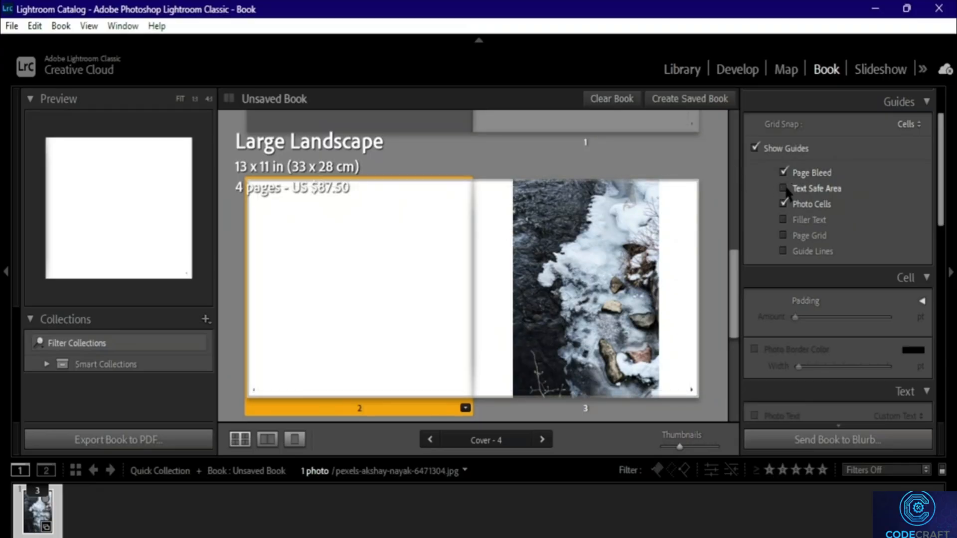
click(787, 190)
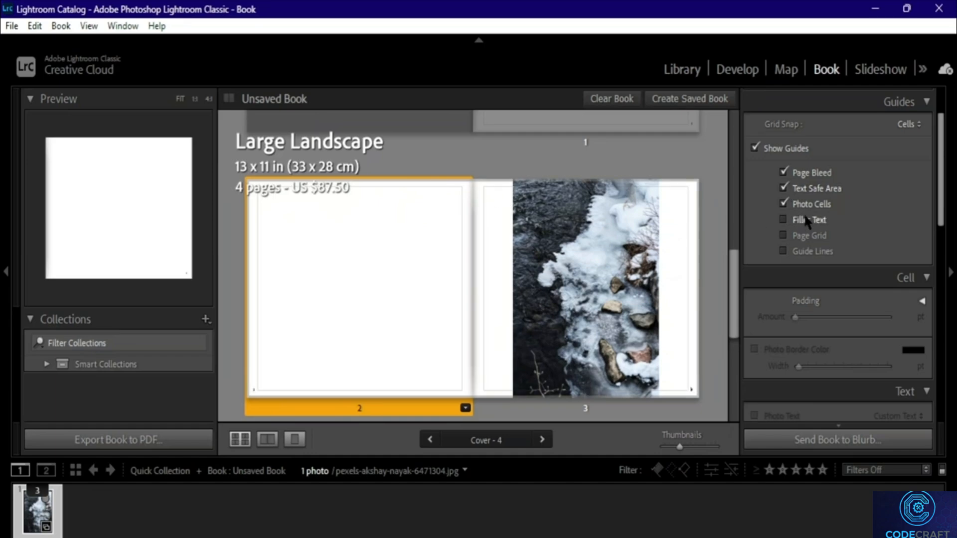
Show the Filler Text, Page Grid and Guide Lines guides on the pages, and collapse the Guides settings
click(785, 221)
click(783, 236)
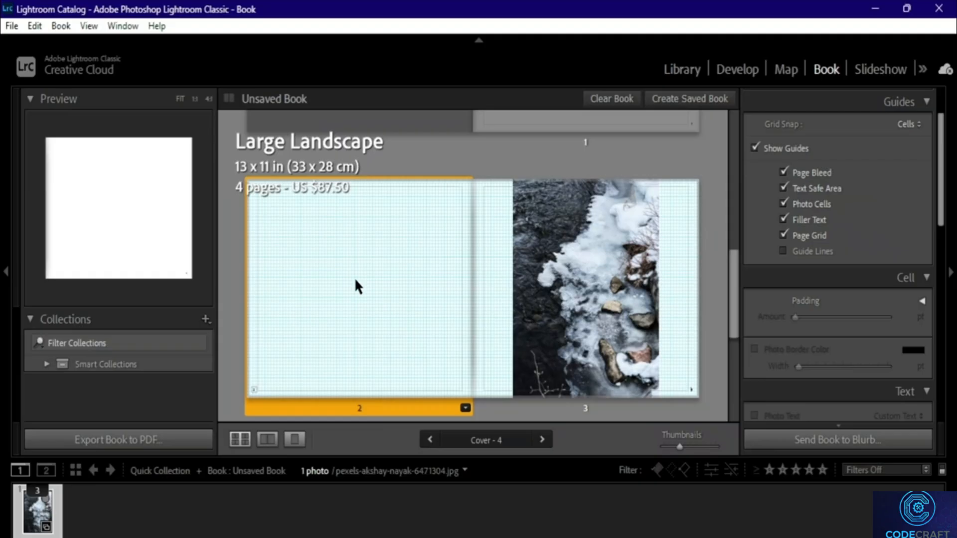
click(820, 252)
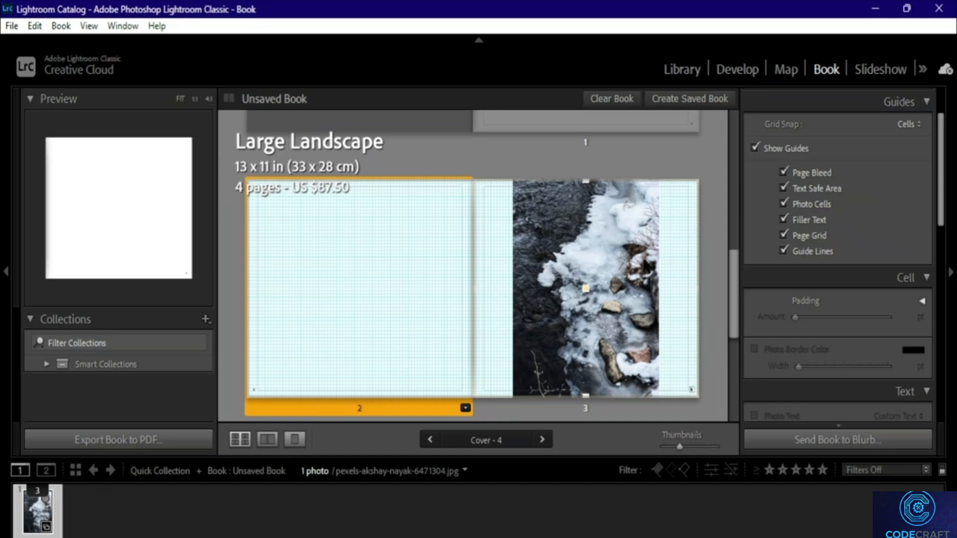
scroll(889, 315, down, 3)
scroll(884, 229, up, 5)
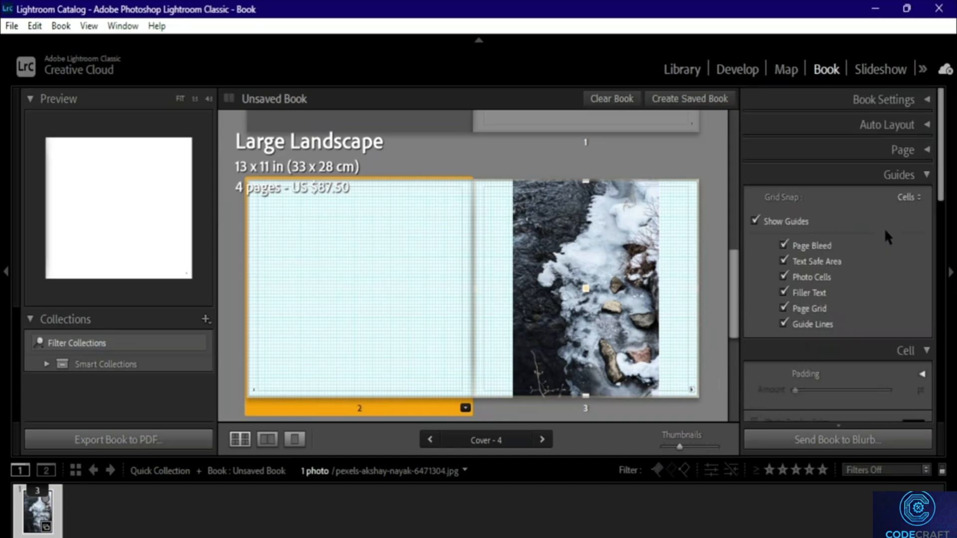
click(927, 176)
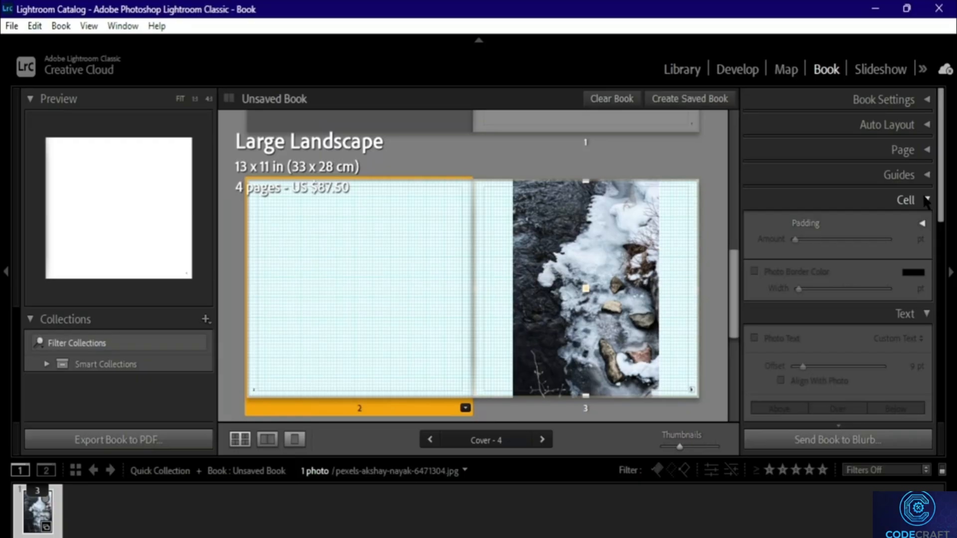
Set the padding of page 3's photo cell to 123 pt and shift the photo to the cell's right side
drag(331, 255, 418, 237)
click(563, 237)
click(391, 248)
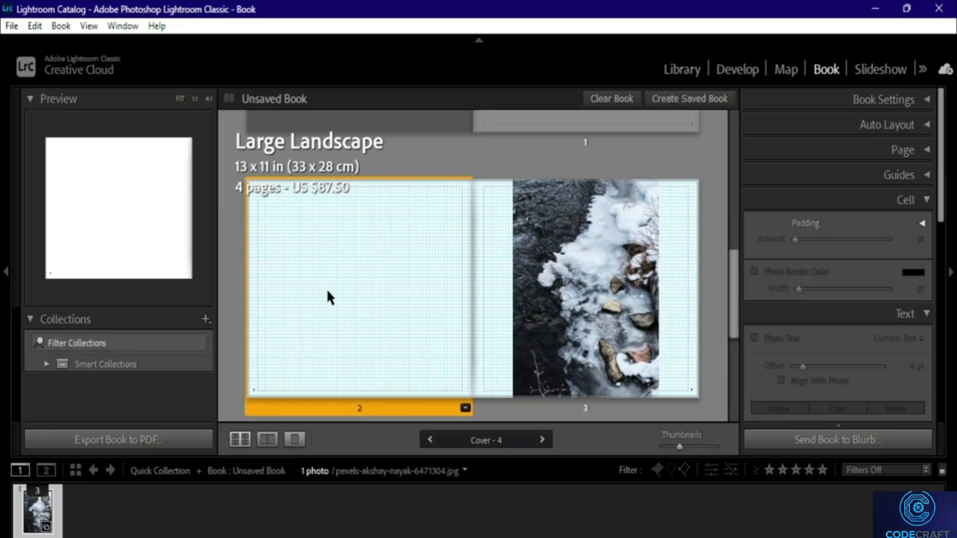
click(585, 289)
mouse_move(798, 240)
mouse_down()
mouse_move(843, 244)
mouse_move(810, 242)
mouse_up()
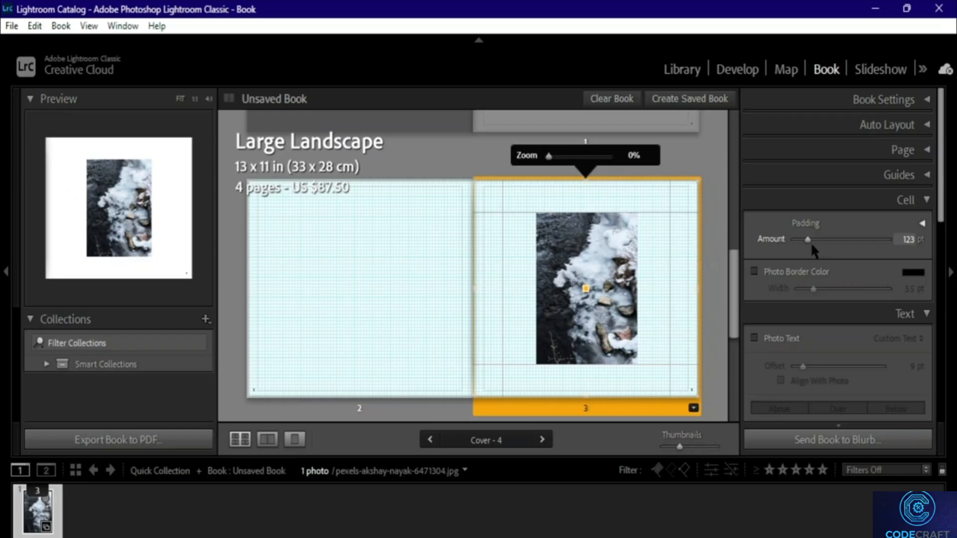
drag(589, 305, 643, 266)
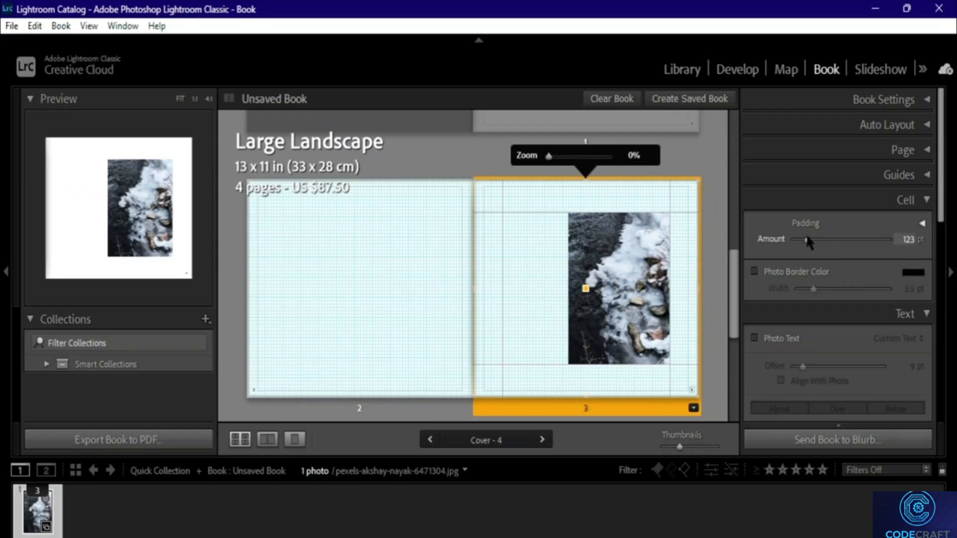
Reduce the padding of page 3's photo cell to 34 pt, then set it to 68 pt
drag(808, 241, 770, 239)
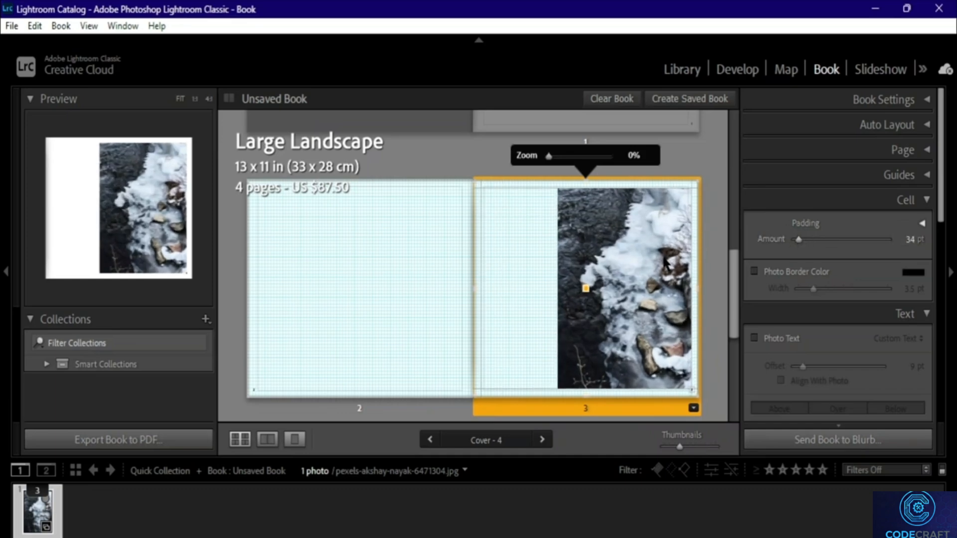
mouse_move(626, 259)
mouse_down()
mouse_move(541, 270)
mouse_move(421, 252)
mouse_move(568, 271)
mouse_move(588, 265)
mouse_move(557, 260)
mouse_move(632, 268)
mouse_up()
mouse_move(799, 240)
mouse_down()
mouse_move(822, 238)
mouse_move(800, 243)
mouse_up()
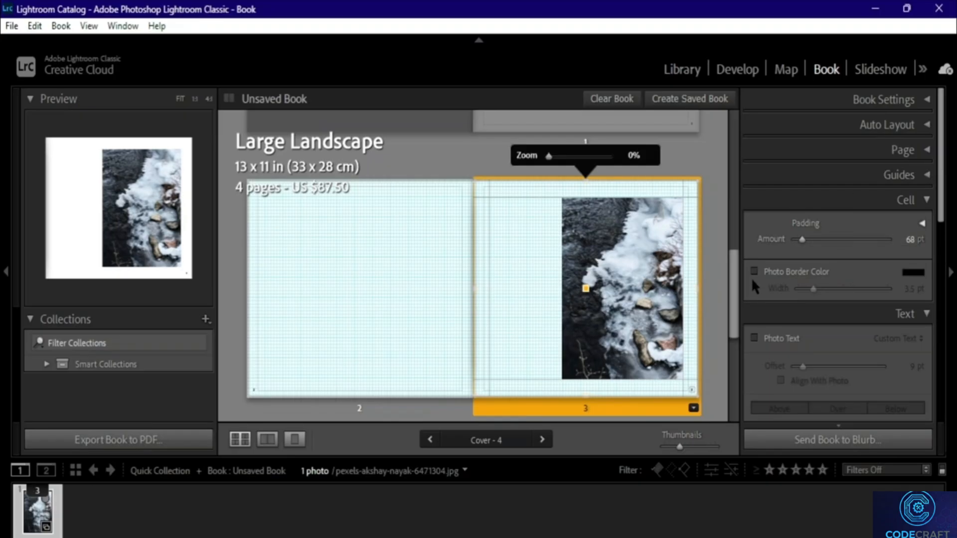
Turn on the photo border for page 3's photo and set its color to blue with hue 237°, saturation 75% and lightness 43%
click(764, 273)
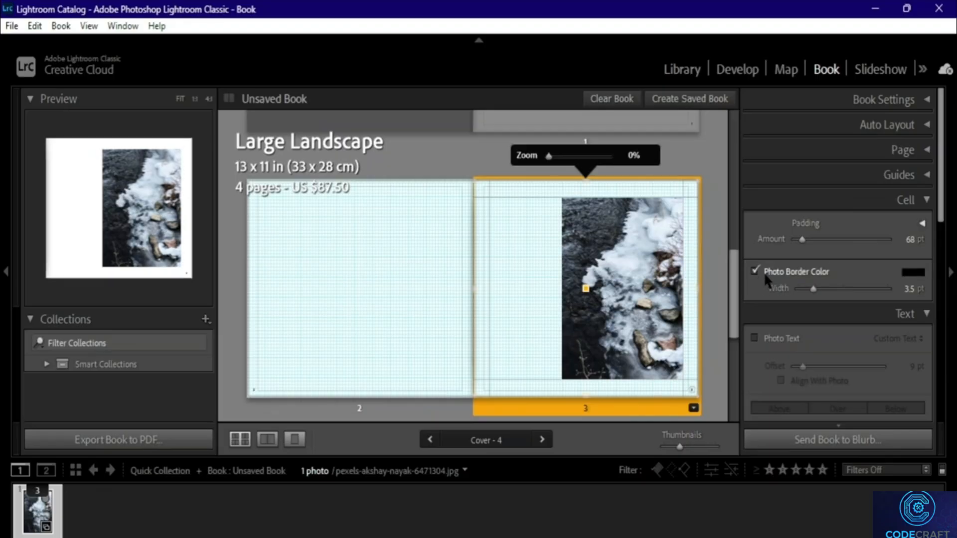
click(914, 273)
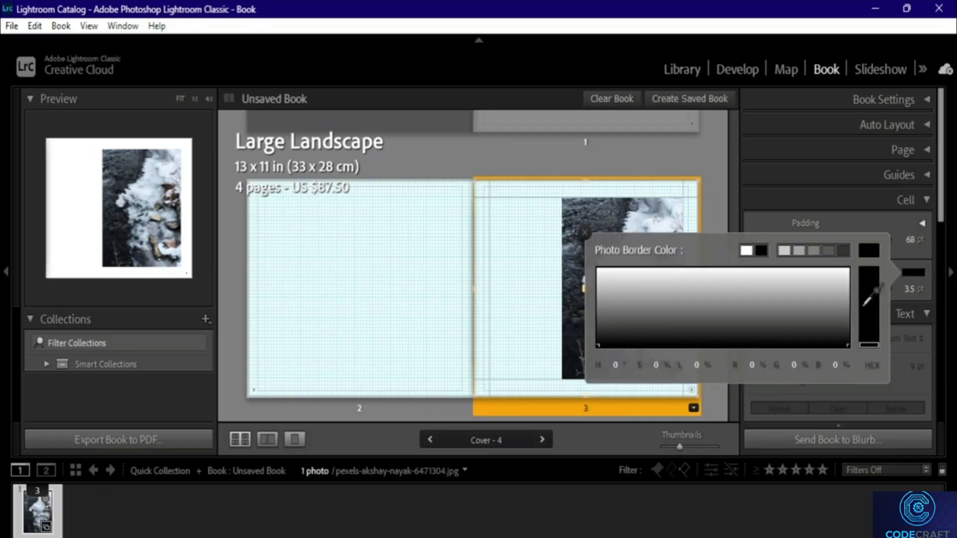
click(869, 288)
click(788, 303)
click(762, 311)
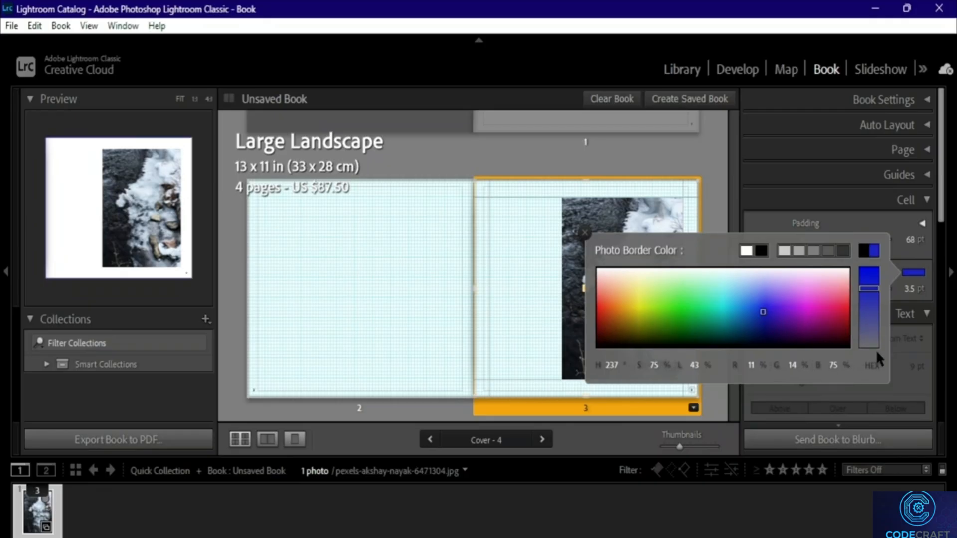
click(914, 276)
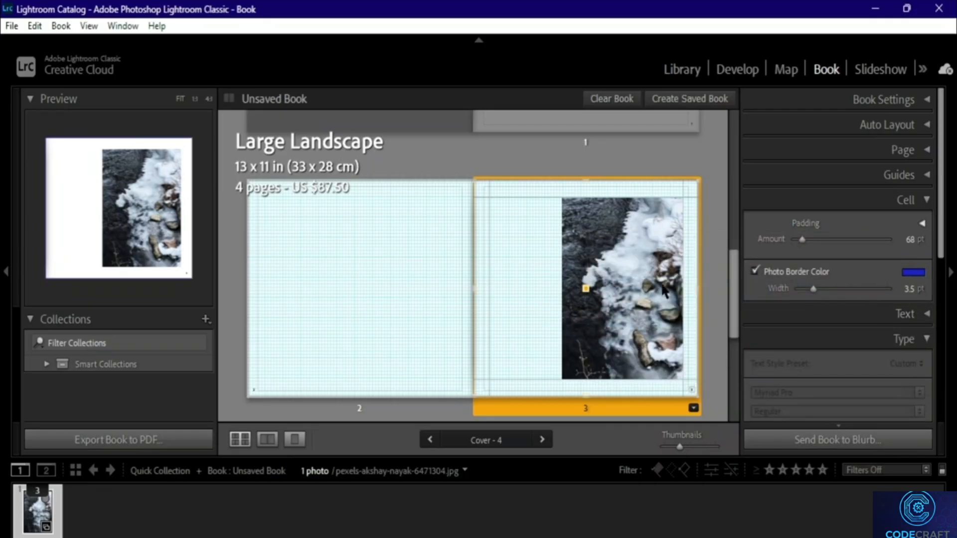
Try a photo border width of 0.2 pt, set it to 11.3 pt, and collapse the Cell settings
scroll(634, 308, up, 5)
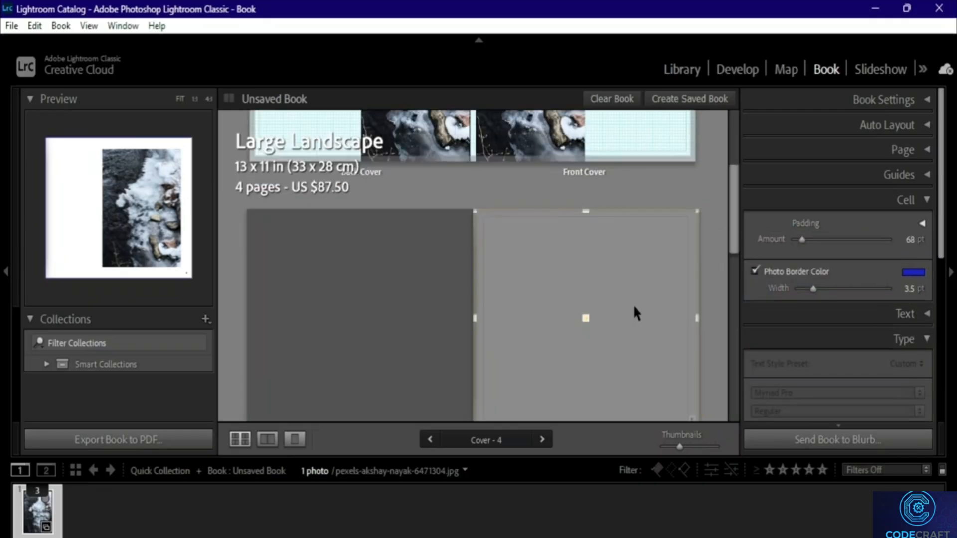
scroll(634, 308, down, 2)
scroll(634, 308, up, 1)
scroll(634, 307, down, 3)
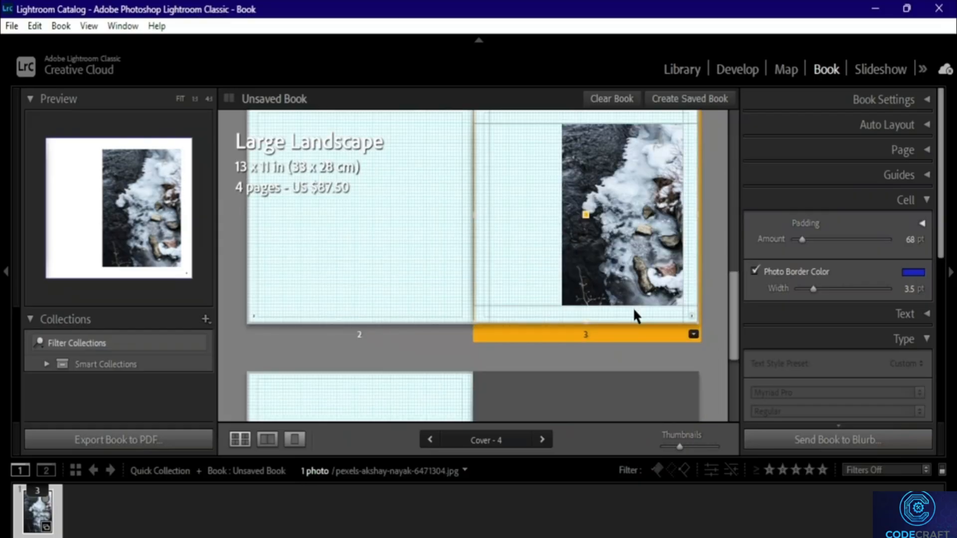
drag(813, 288, 733, 302)
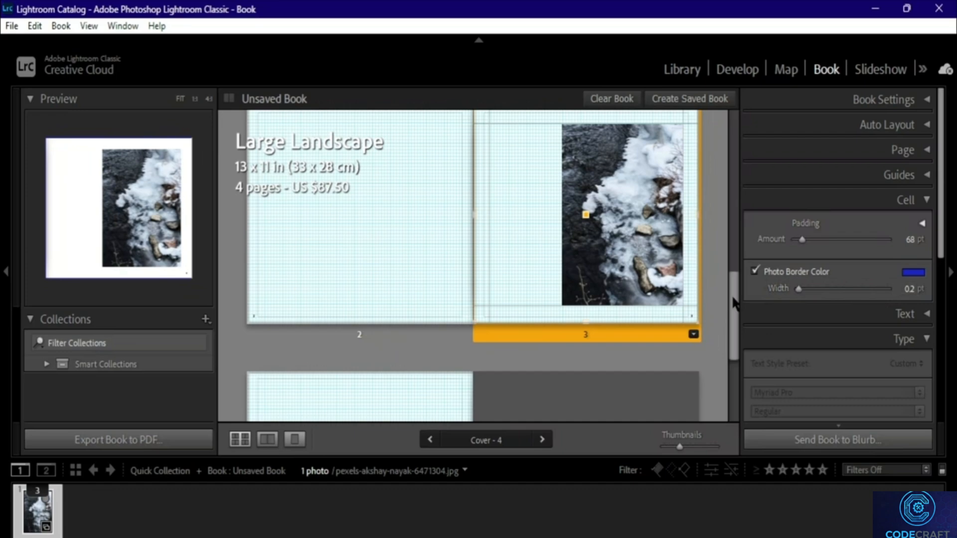
drag(799, 289, 849, 288)
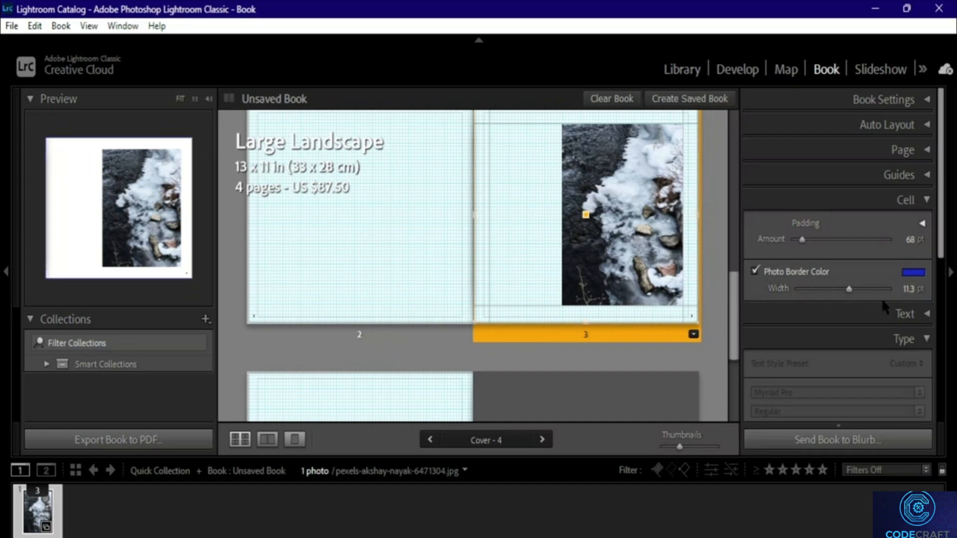
click(927, 200)
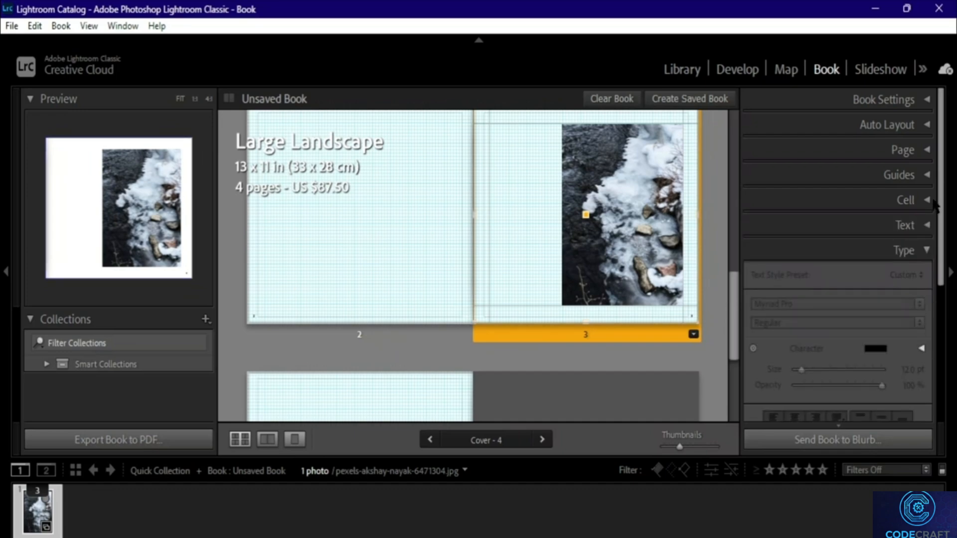
Expand the Text settings and turn on photo text for the photo on page 3
click(927, 225)
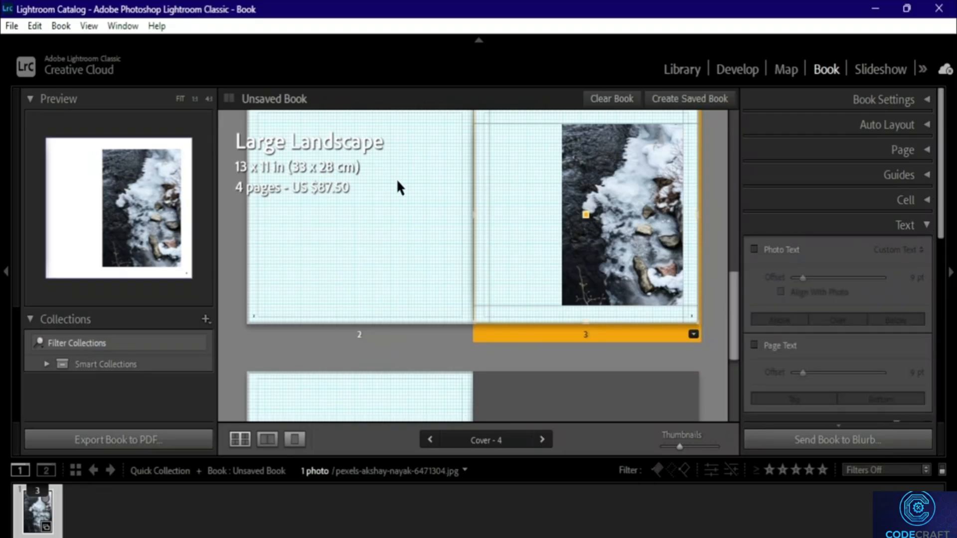
scroll(525, 314, up, 2)
click(410, 295)
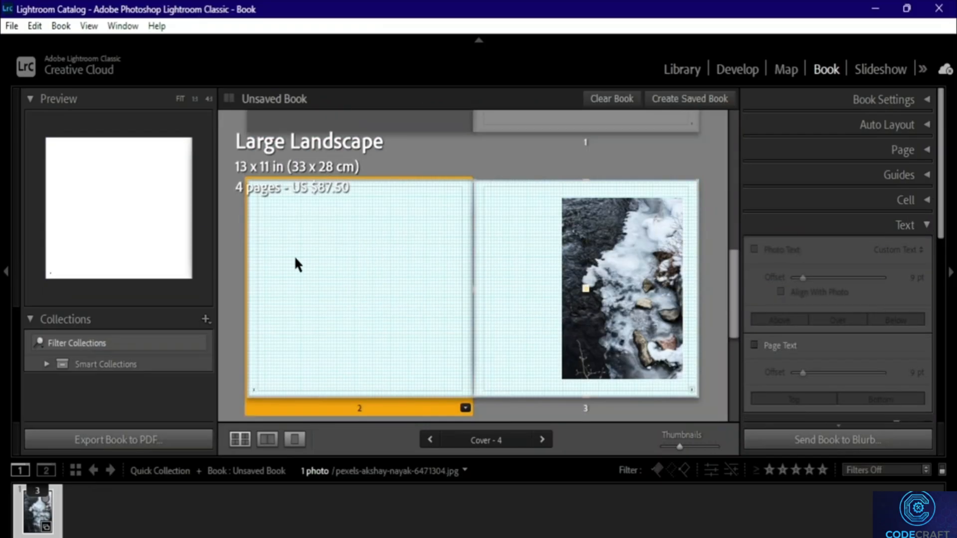
click(600, 284)
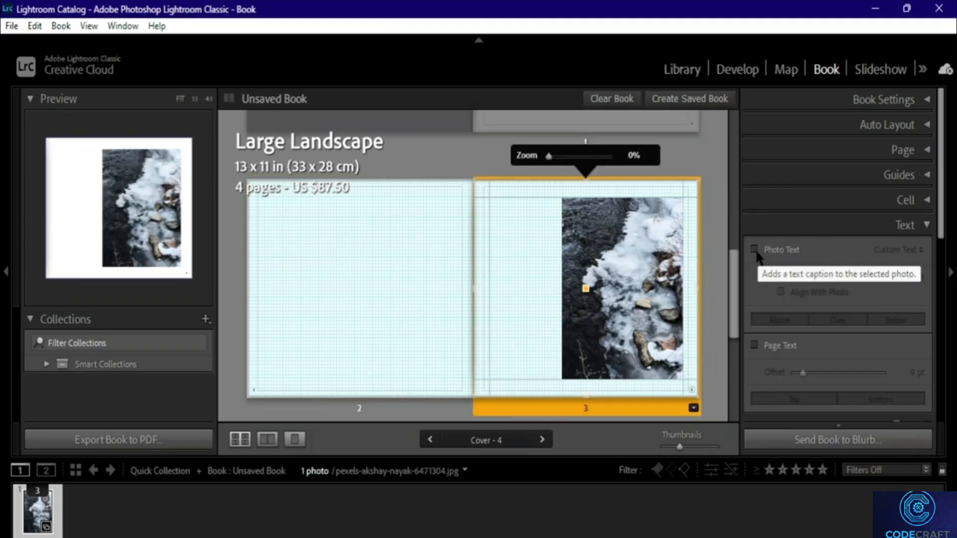
click(755, 250)
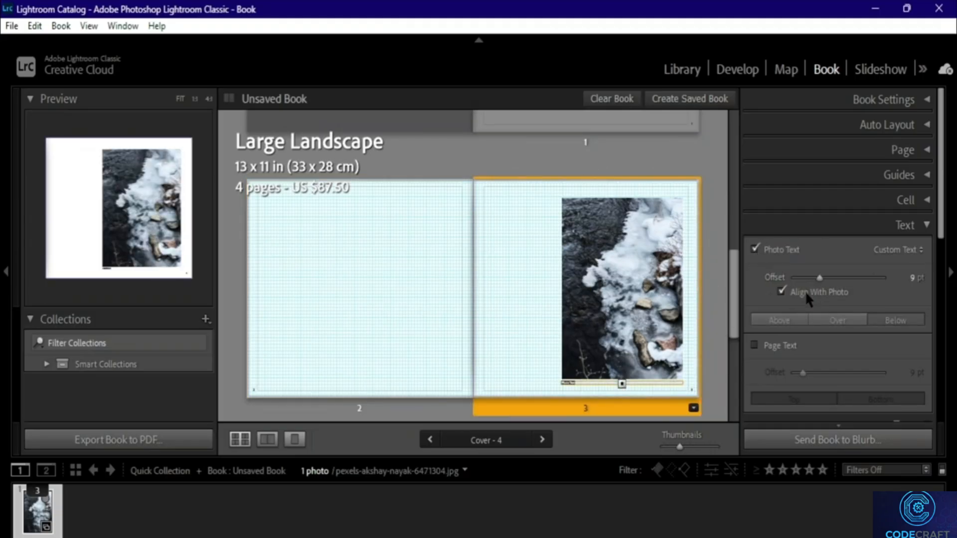
Try a 32 pt photo text offset, reduce it to 16 pt, and switch Align With Photo off and back on
click(827, 277)
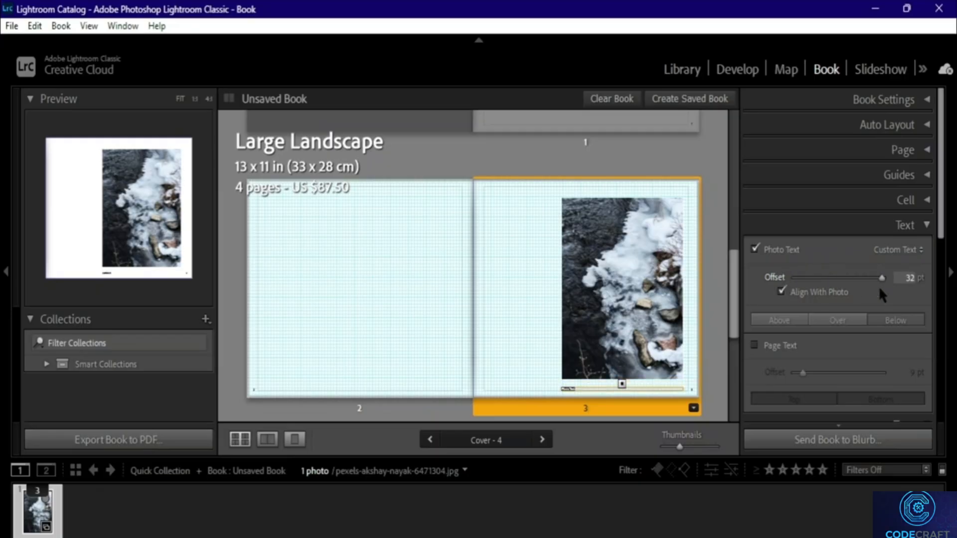
drag(835, 283, 799, 283)
click(794, 291)
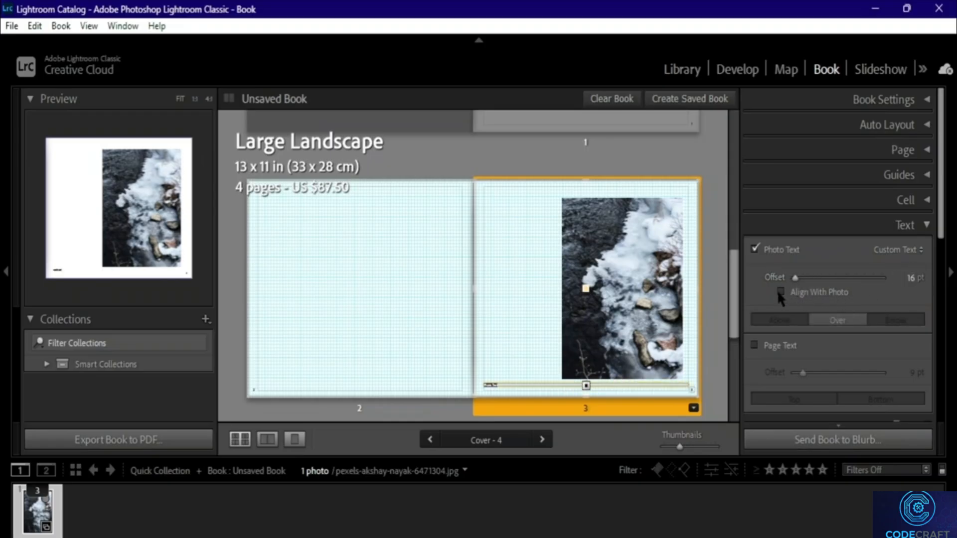
scroll(803, 279, down, 2)
click(781, 231)
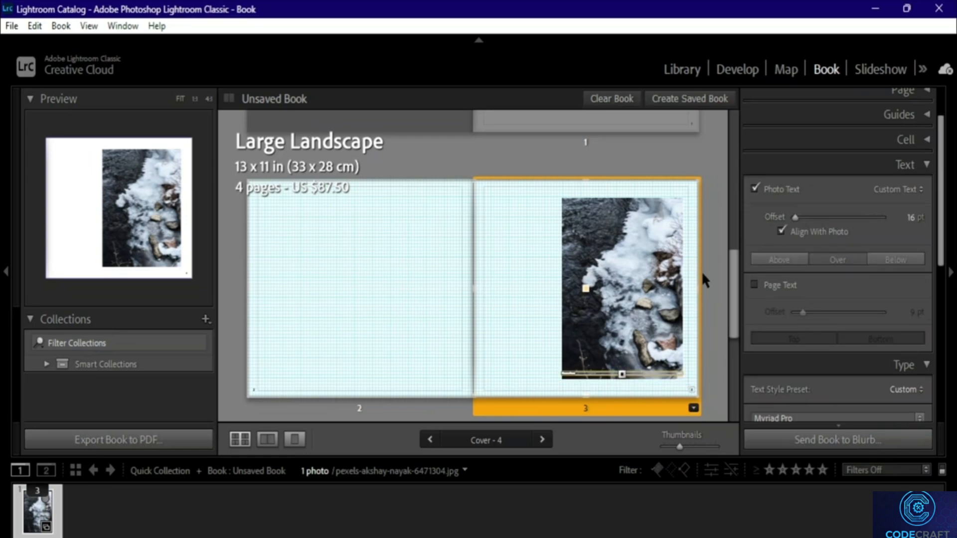
Try the photo text Above and Over the photo on page 3, and finally place it Below
click(779, 260)
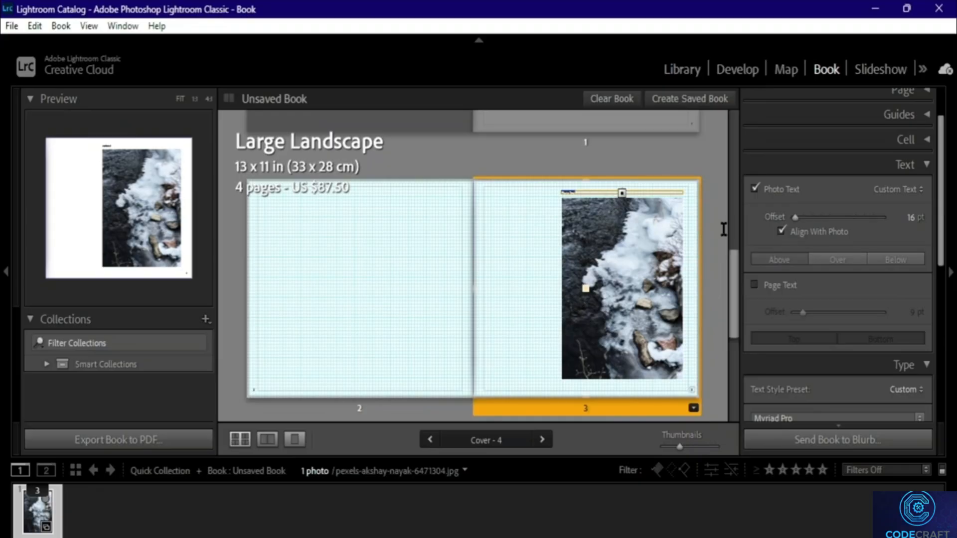
click(847, 256)
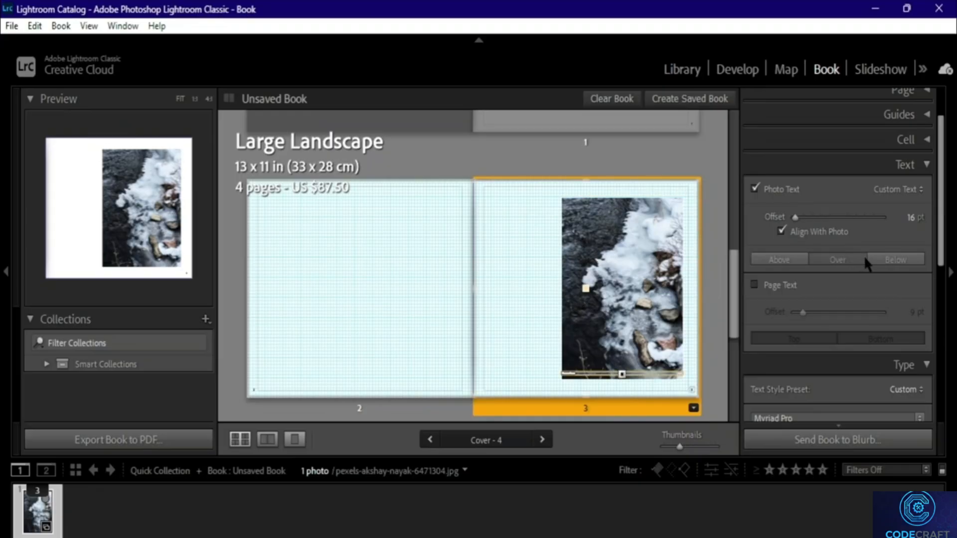
click(898, 258)
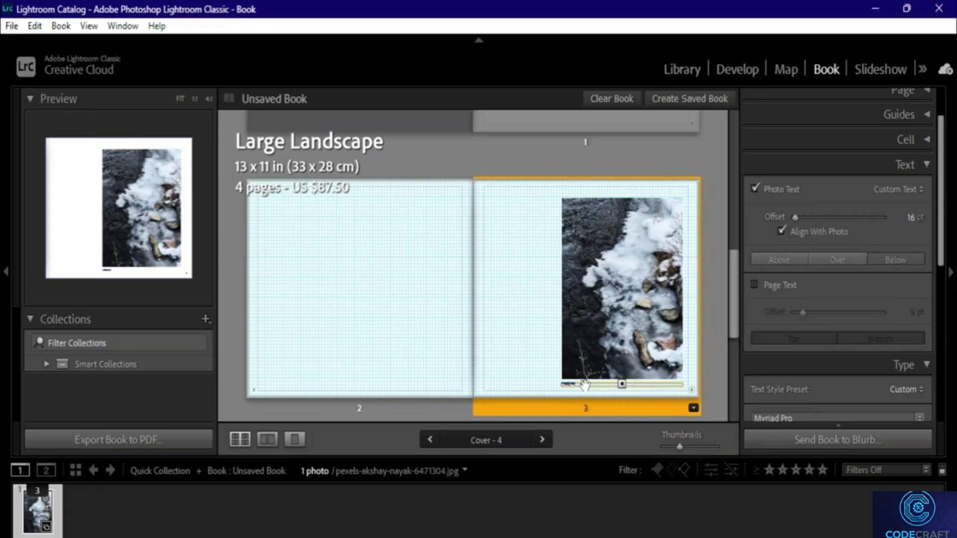
Turn on page text for page 3 and set its offset to 363 pt
click(755, 285)
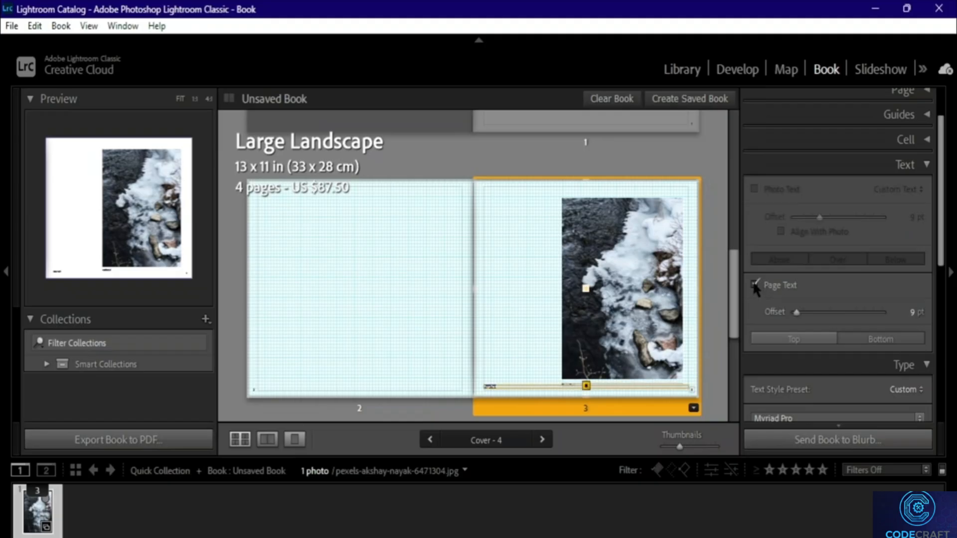
scroll(756, 289, down, 1)
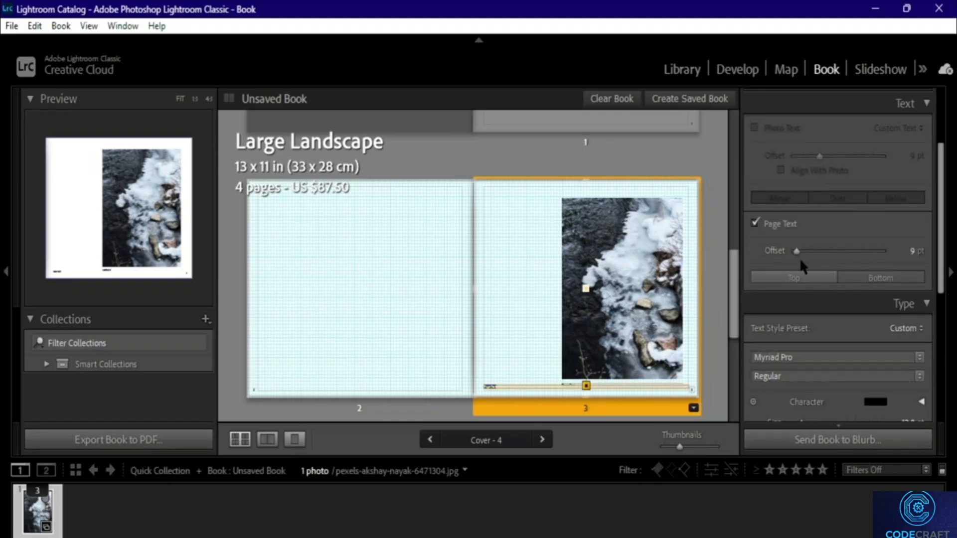
drag(797, 251, 841, 250)
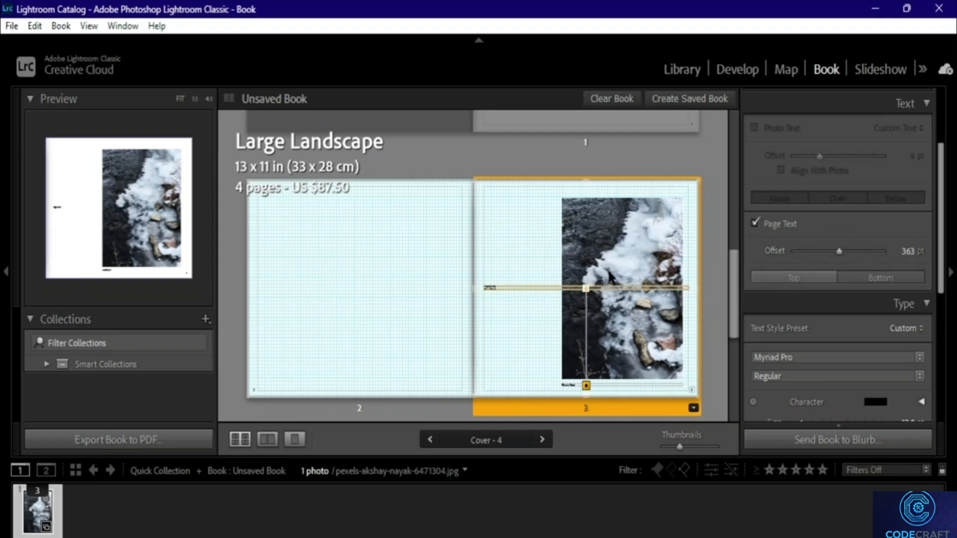
Try anchoring the page text on page 3 to the Top, and set it back to Bottom
click(782, 274)
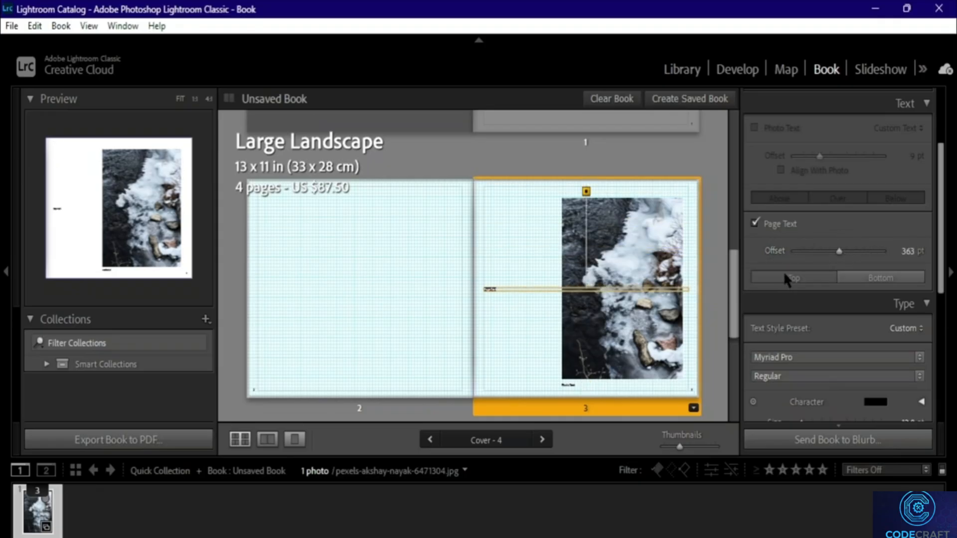
click(864, 278)
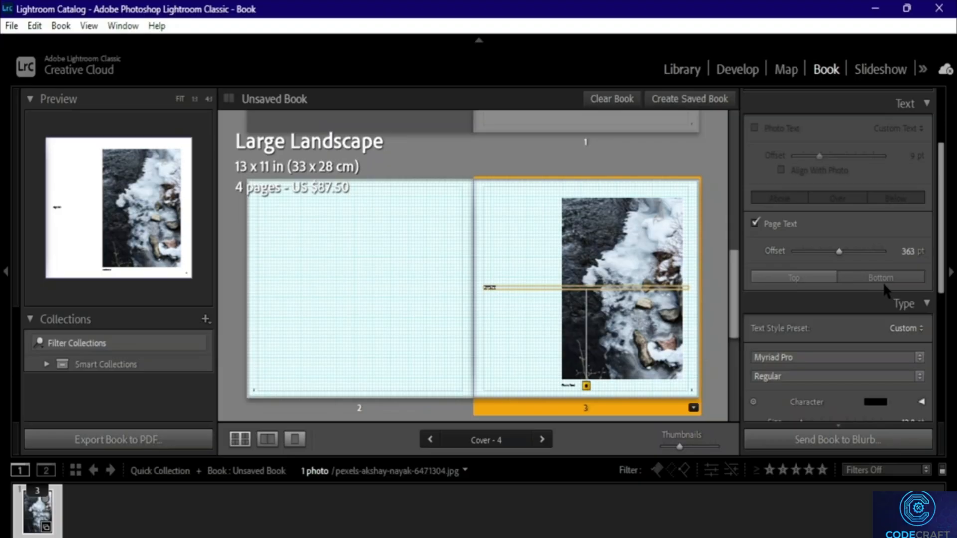
click(908, 250)
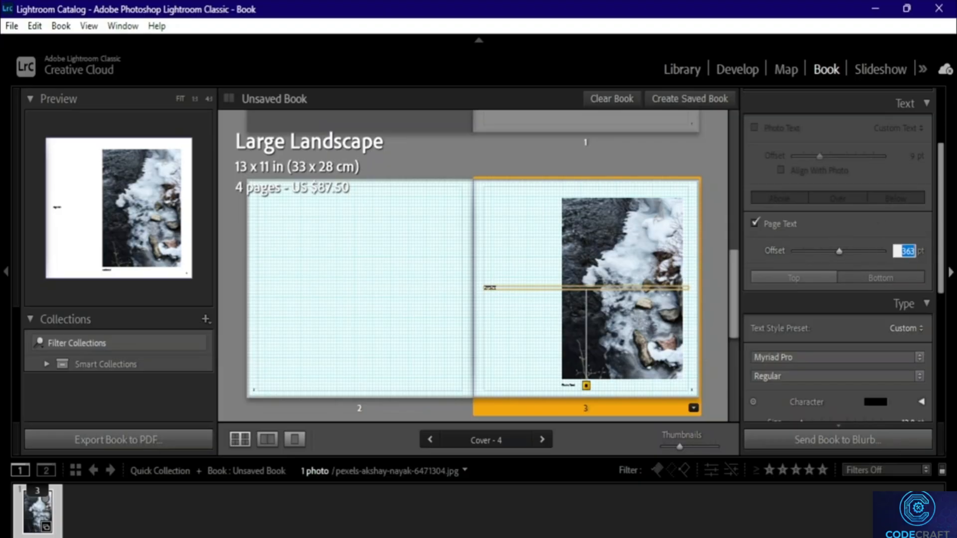
In the Type settings, try the Broadway font on the page text, switch to Bodoni MT, and set the style to Condensed Bold
click(921, 104)
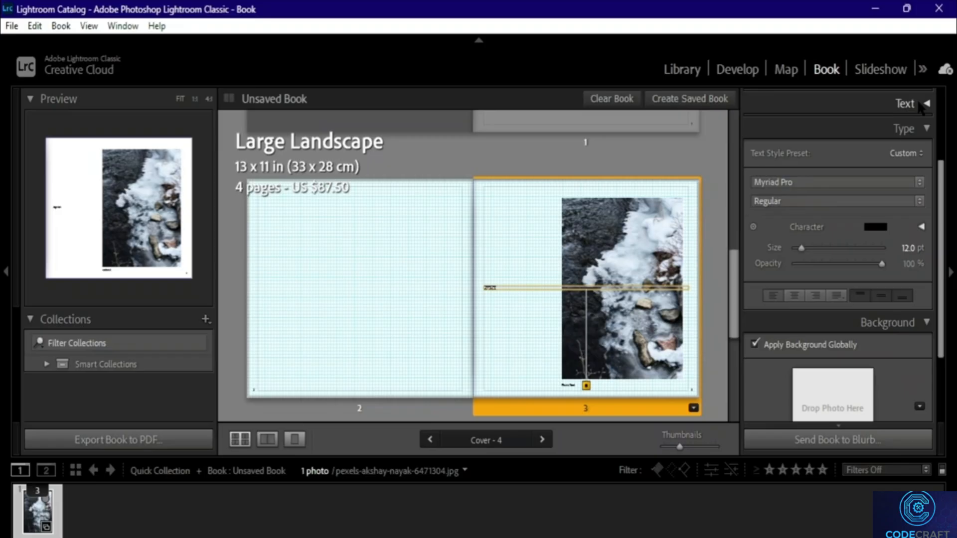
click(919, 180)
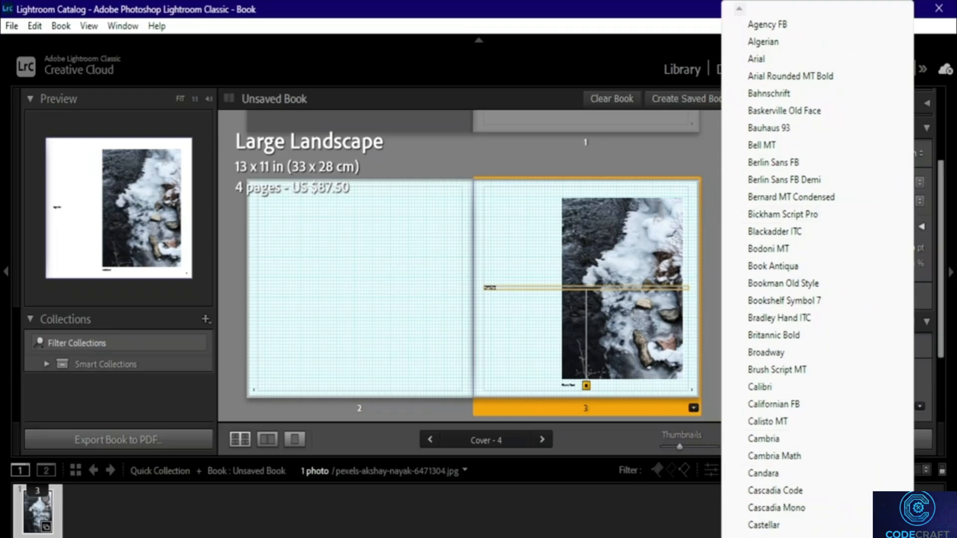
scroll(786, 258, down, 2)
click(787, 250)
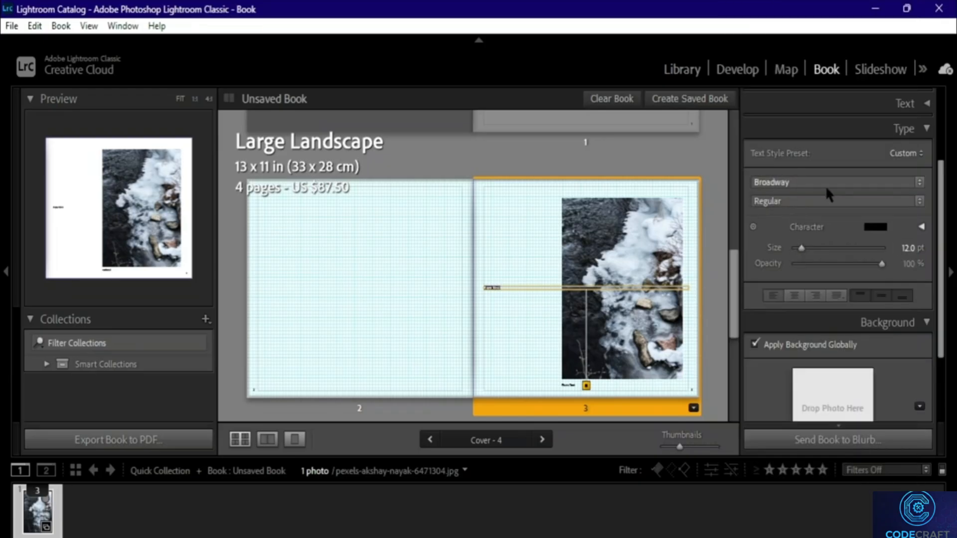
click(916, 183)
click(787, 147)
click(912, 204)
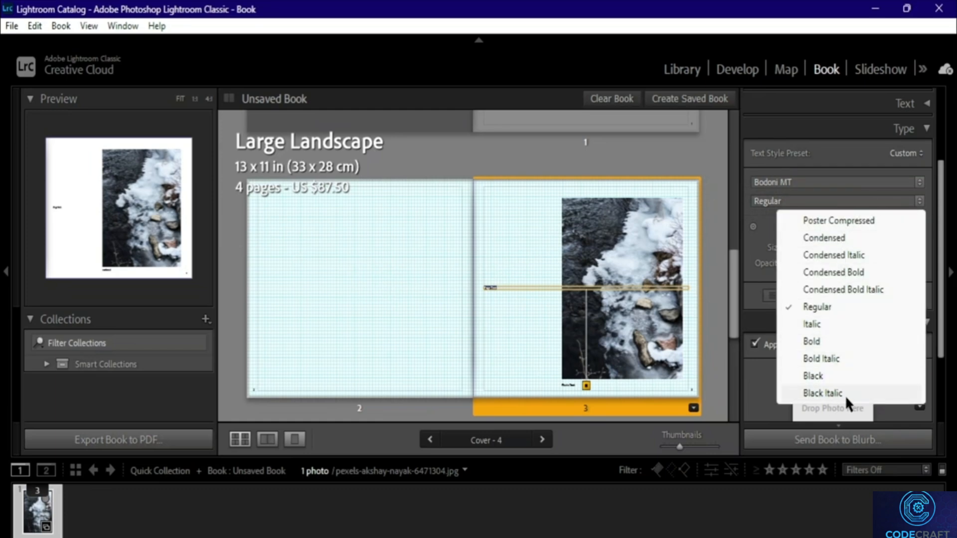
click(858, 273)
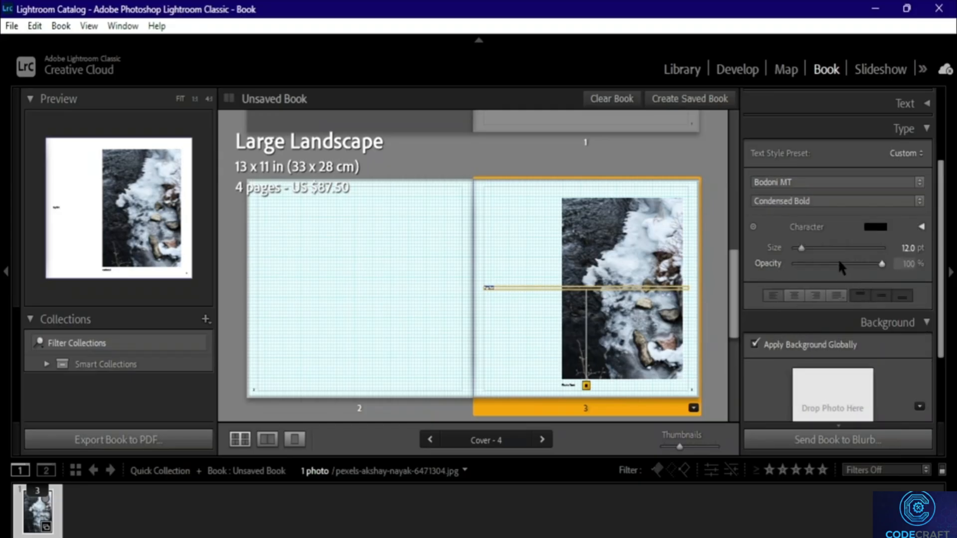
Try center, right and left alignment on the page text, and finally choose Justify, Last Line Center
scroll(839, 259, down, 1)
click(799, 253)
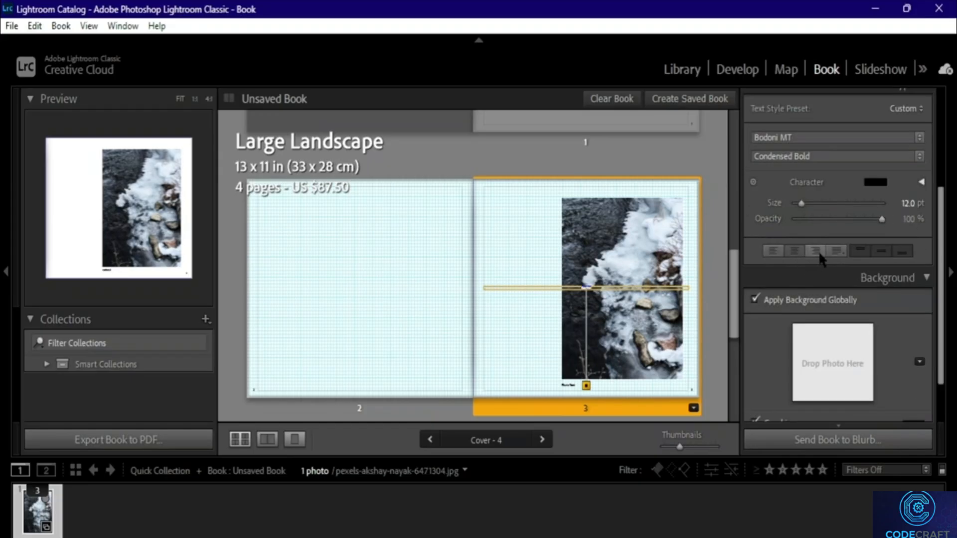
click(821, 253)
click(840, 251)
click(791, 251)
click(773, 252)
click(838, 252)
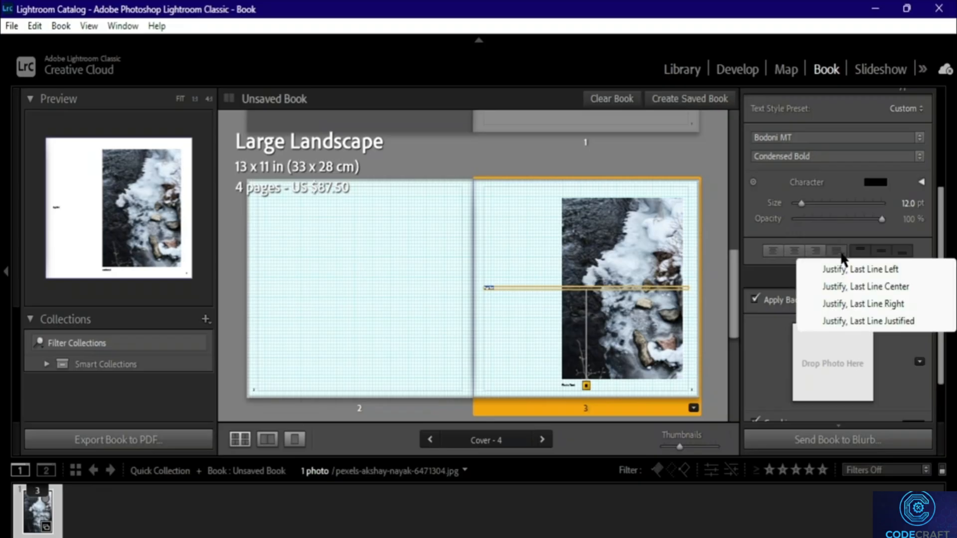
click(865, 287)
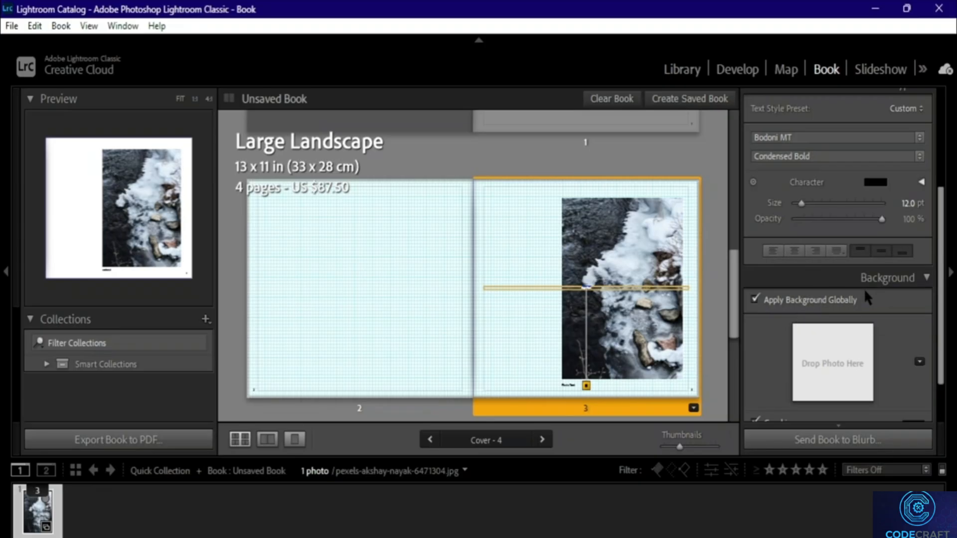
Browse the Travel and Wedding background graphics and add the outlined map from Travel, keeping Apply Background Globally on
scroll(912, 109, up, 2)
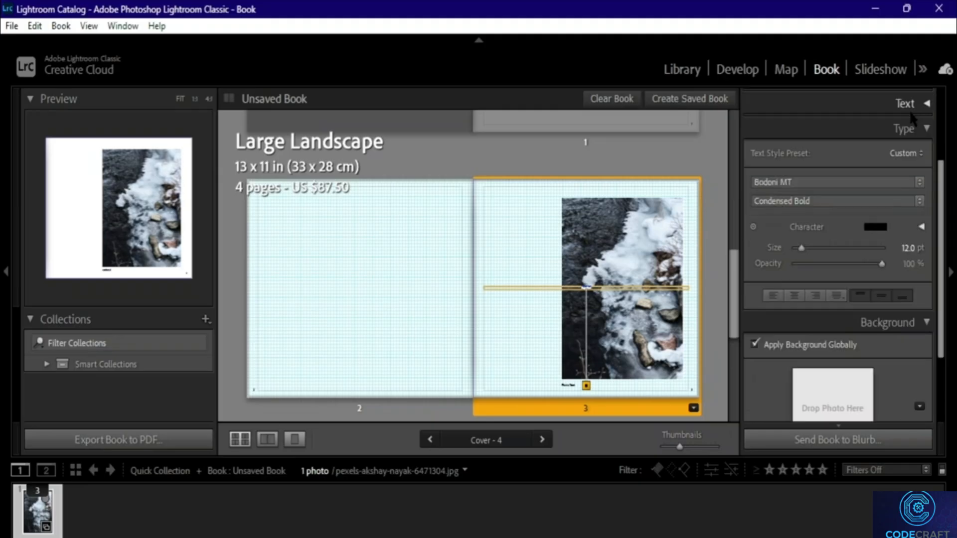
click(927, 141)
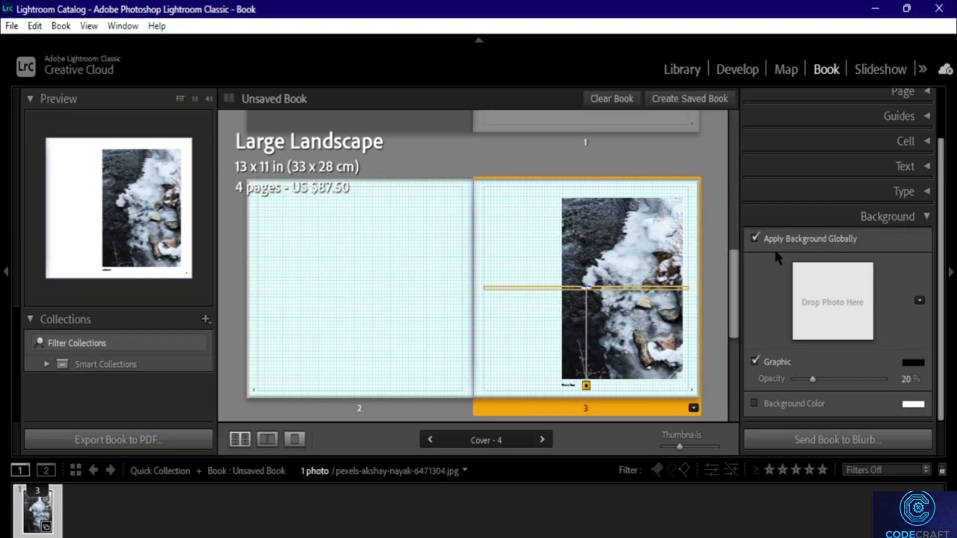
click(754, 239)
click(846, 324)
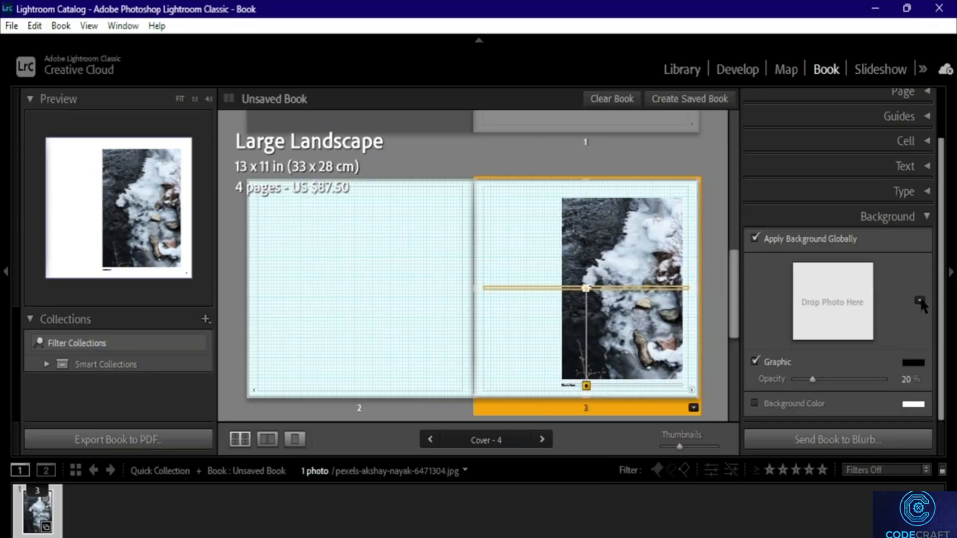
click(920, 301)
click(580, 124)
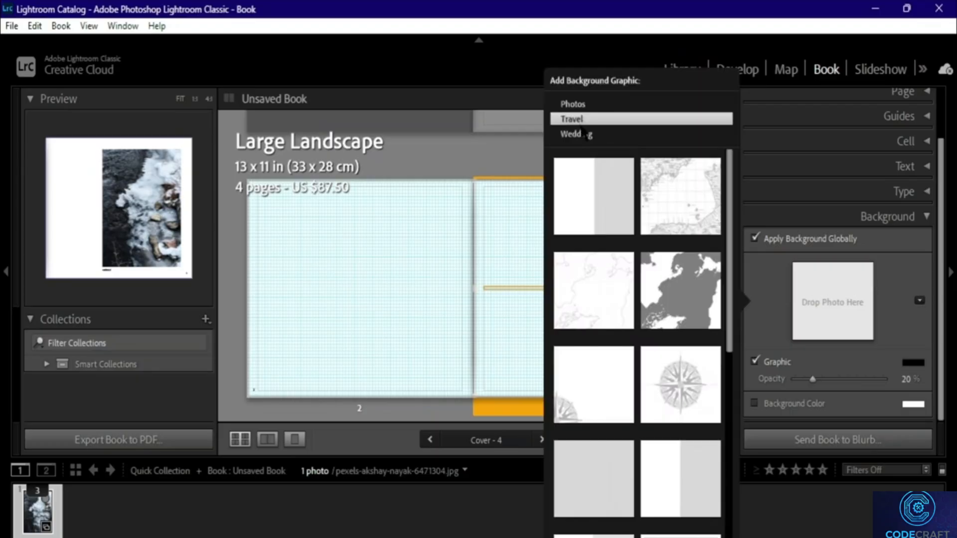
click(589, 133)
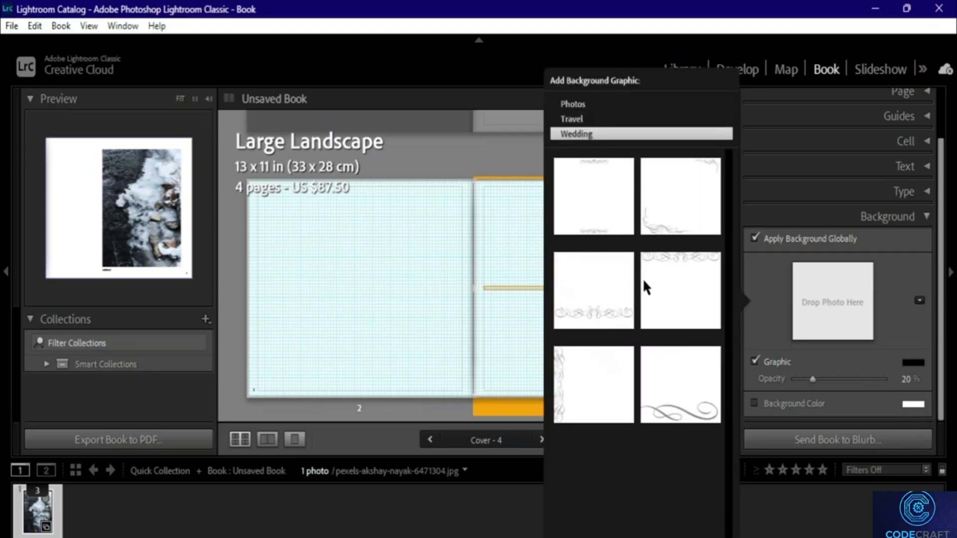
click(589, 123)
click(679, 209)
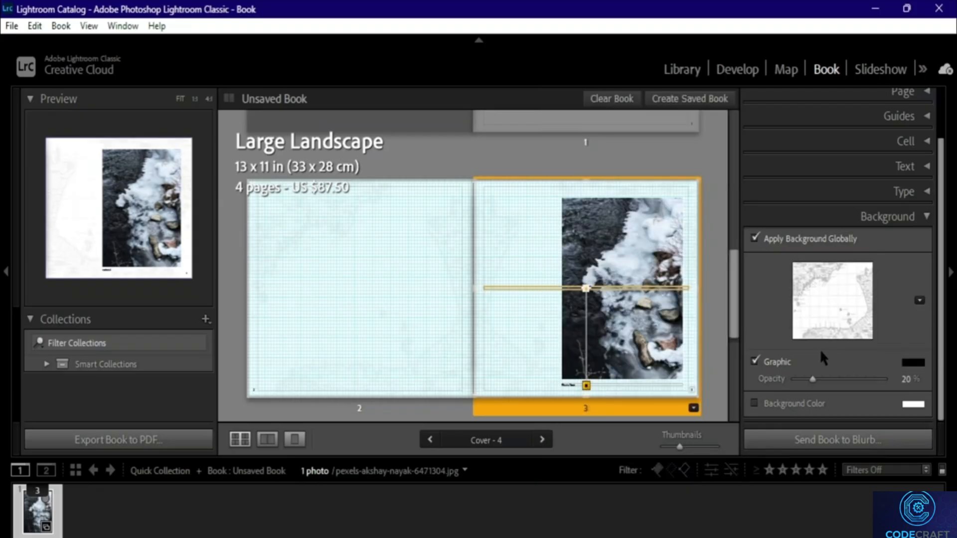
Raise the background graphic's opacity to 73% and switch the graphic off and back on
click(840, 311)
click(838, 320)
drag(814, 385, 860, 383)
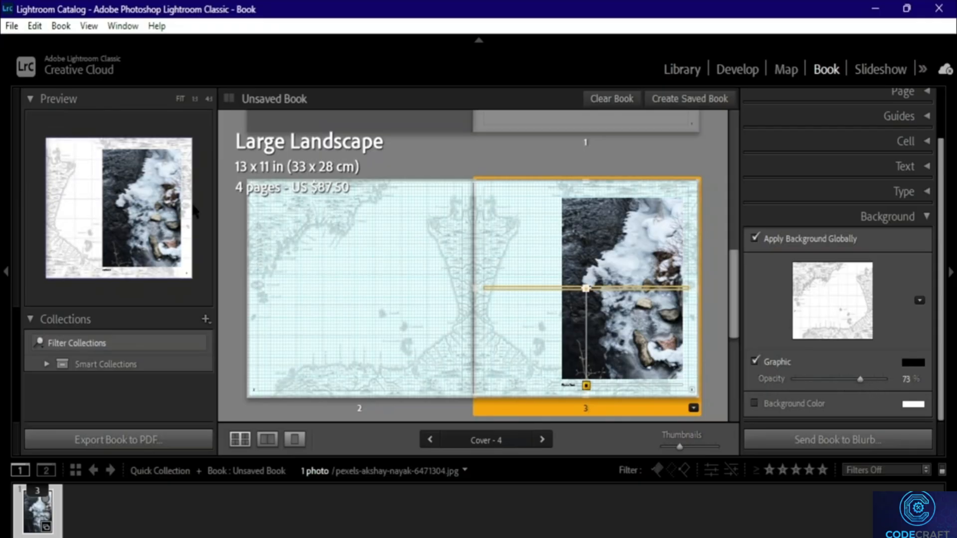
click(765, 360)
click(755, 362)
Try grey, dark blue and green for the background graphic, finally pick a saturated blue, and collapse the Background settings
click(913, 362)
click(790, 376)
click(781, 420)
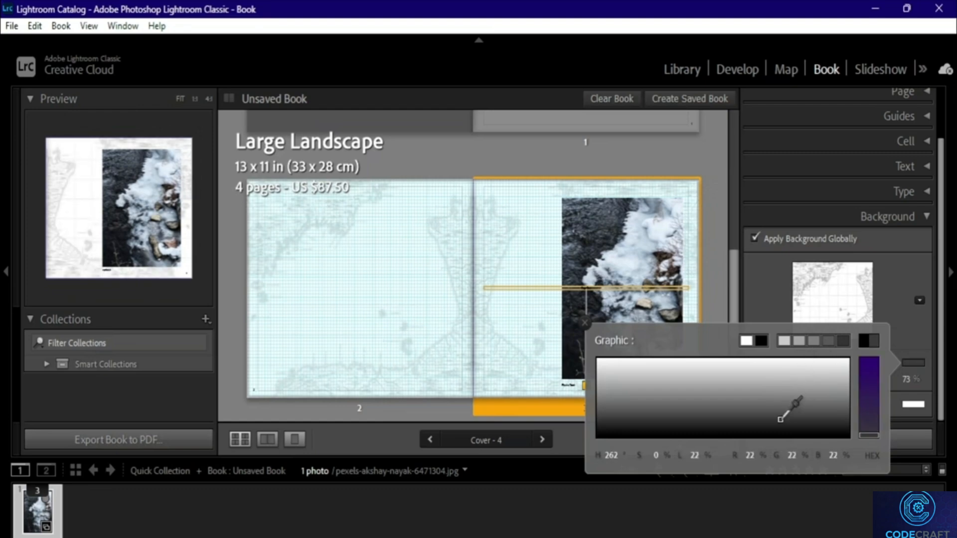
drag(868, 435, 869, 382)
drag(770, 406, 722, 418)
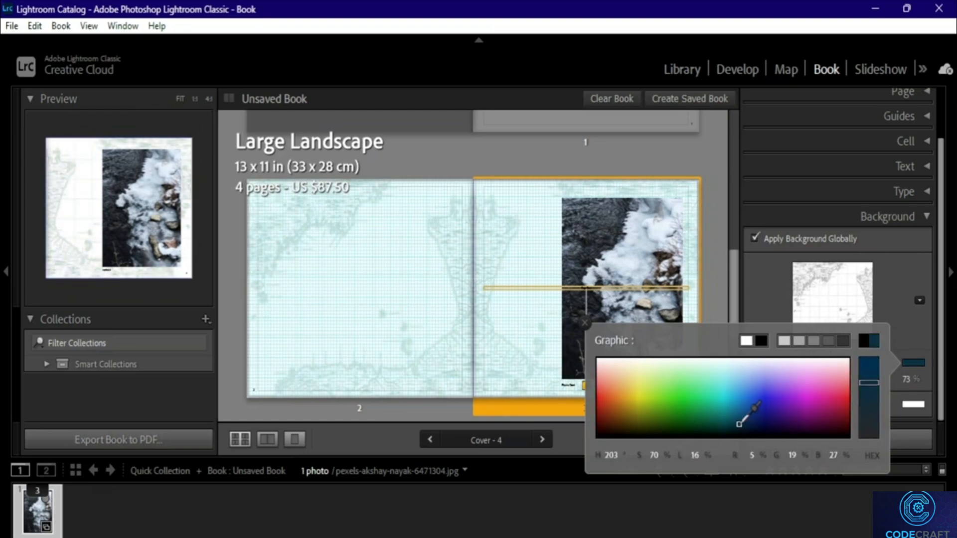
click(662, 399)
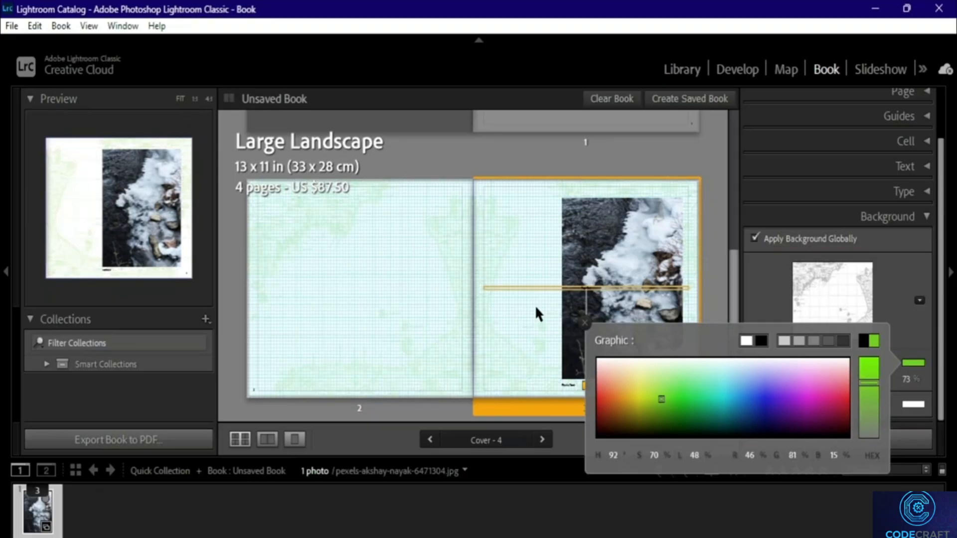
click(706, 412)
click(869, 376)
drag(869, 375, 873, 327)
mouse_move(718, 390)
mouse_down()
mouse_move(793, 391)
mouse_move(772, 409)
mouse_up()
click(924, 330)
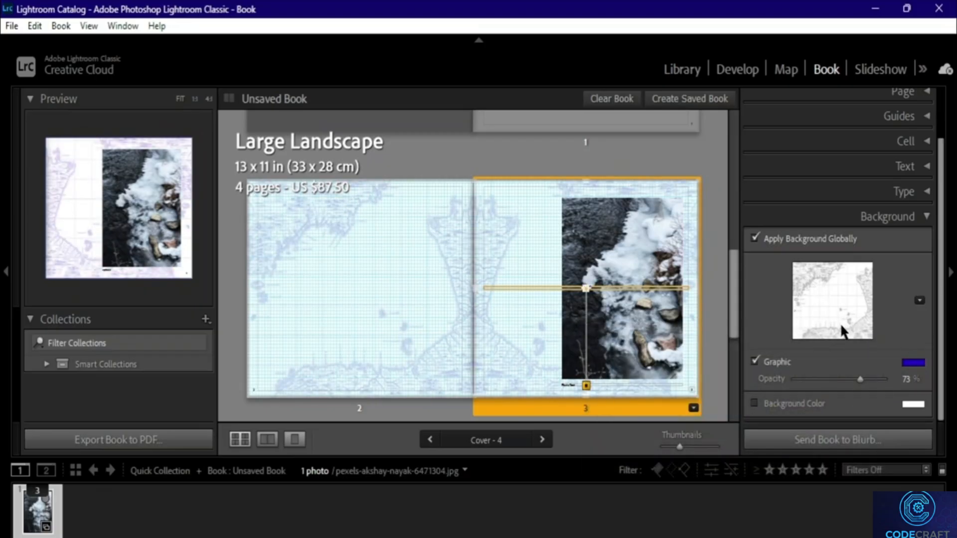
scroll(900, 175, up, 1)
click(888, 224)
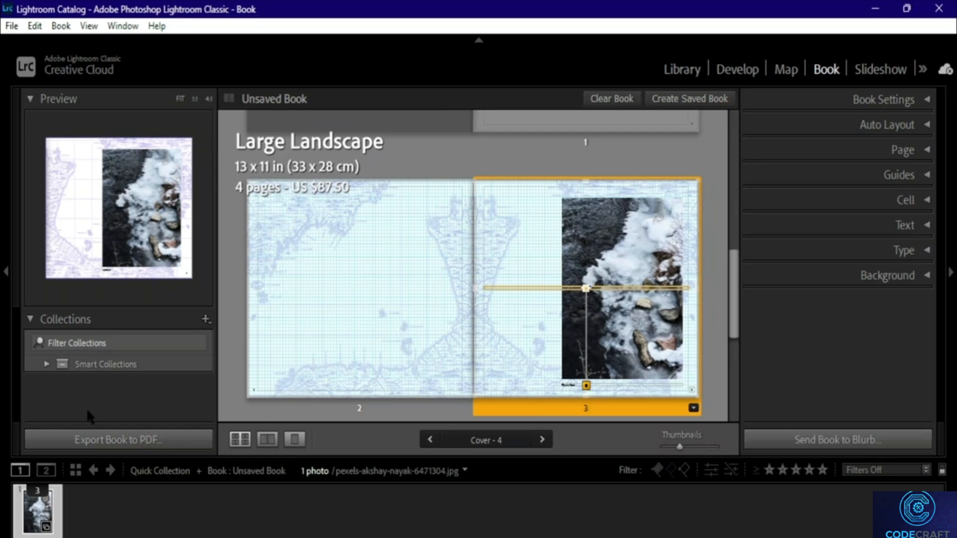
Export the book to PDF on the System Reserved (D:) drive with the file name ghg
click(133, 450)
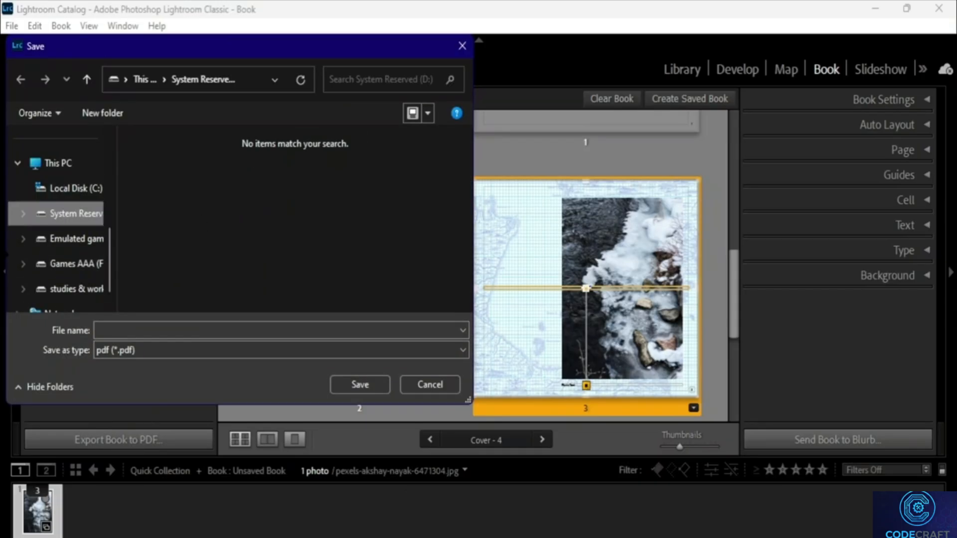
scroll(85, 243, up, 1)
scroll(85, 243, up, 1)
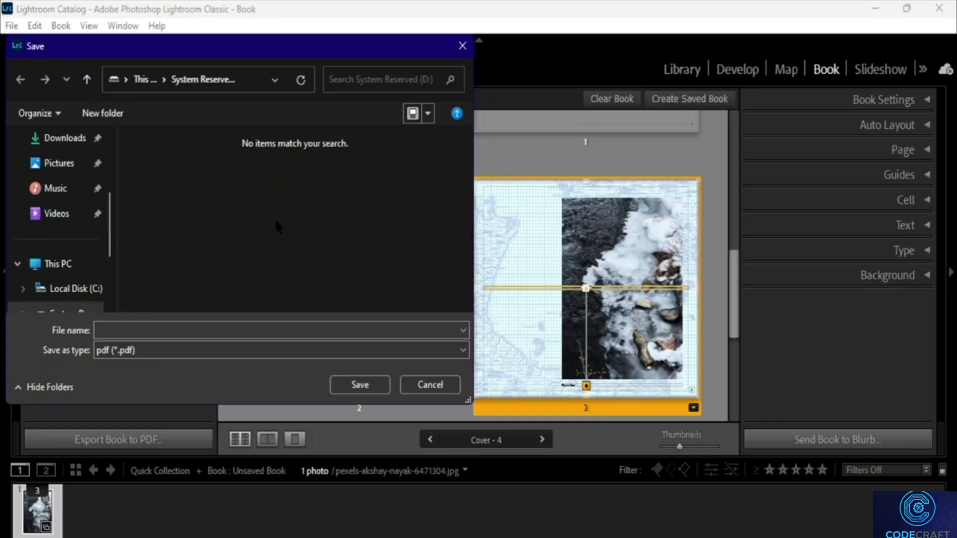
scroll(30, 159, down, 2)
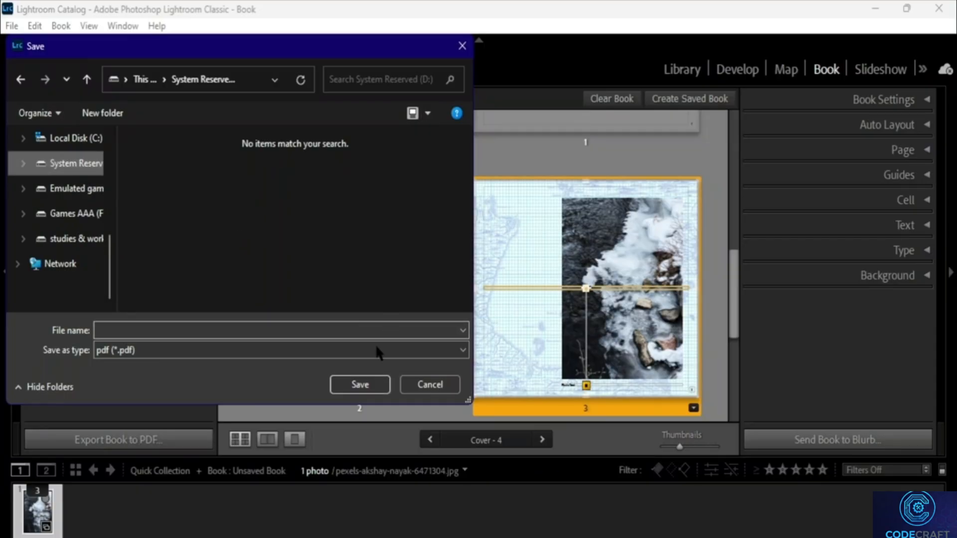
click(369, 385)
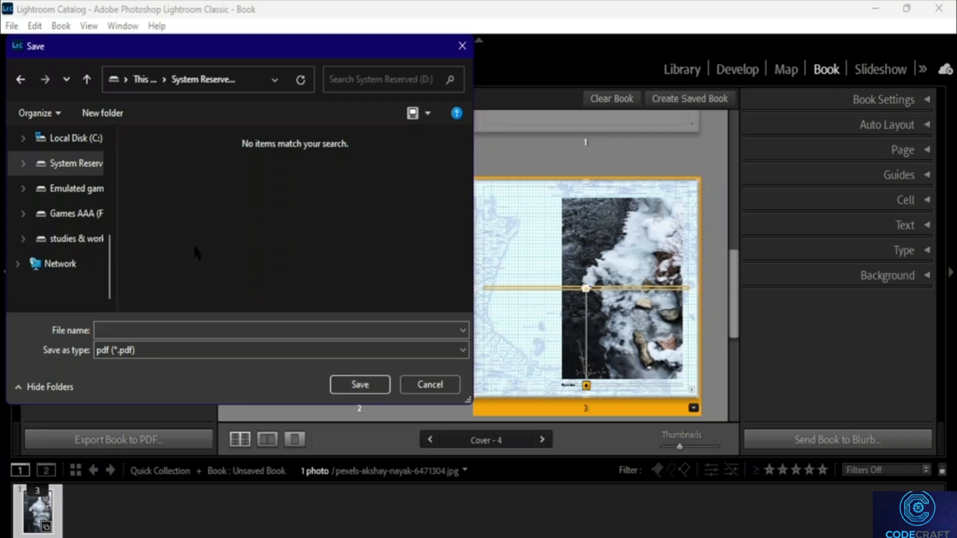
click(122, 328)
text(gfsj)
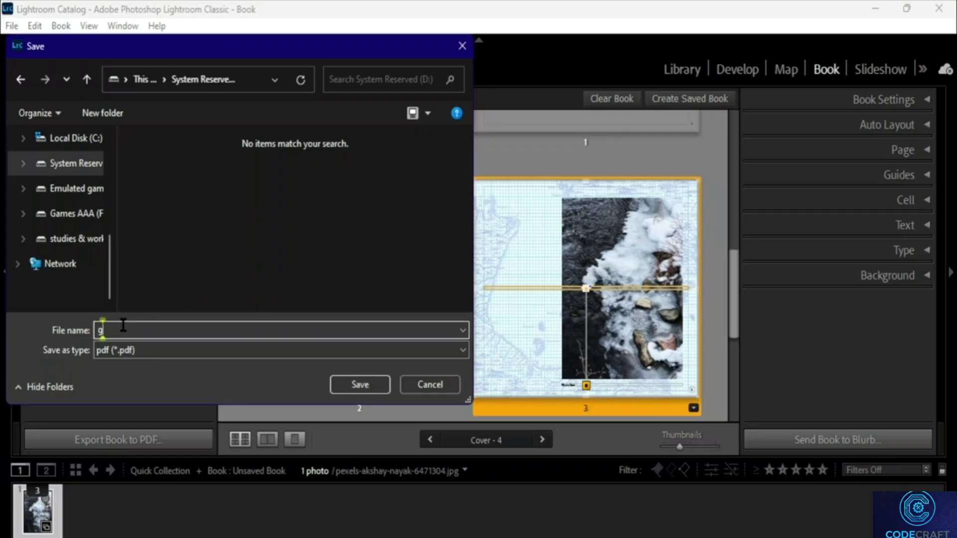
click(370, 387)
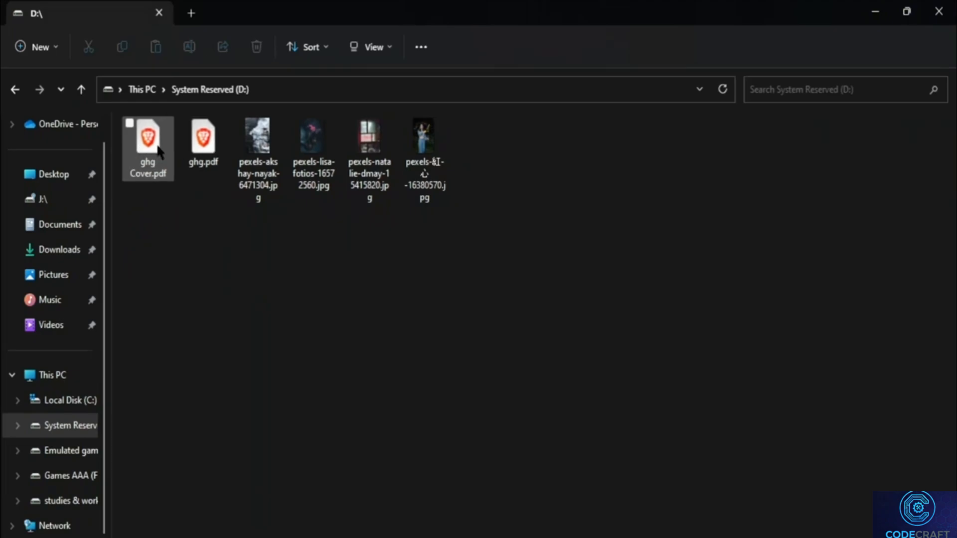
Open the exported ghg.pdf from the D: drive and examine its pages, especially the photo and map background on page 3
double_click(203, 149)
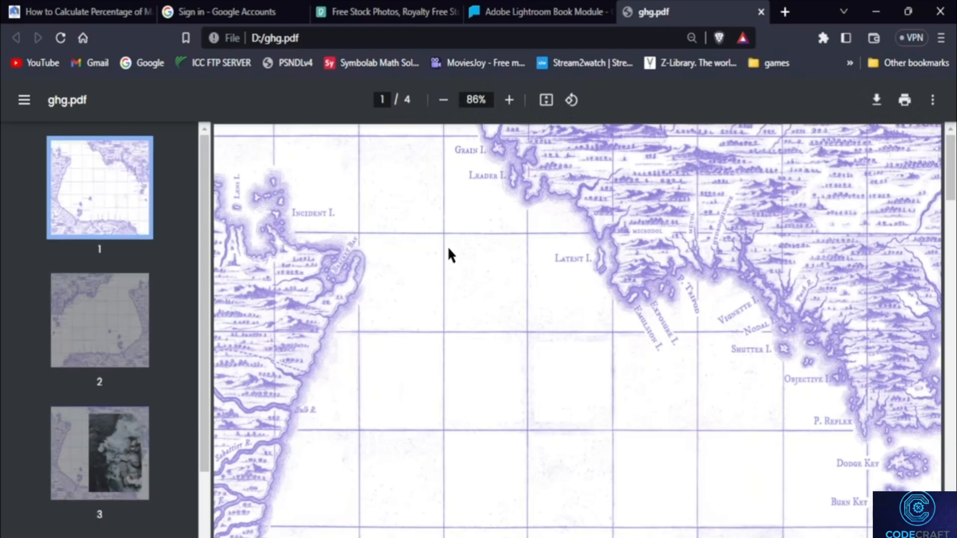
scroll(681, 390, down, 3)
scroll(680, 388, up, 1)
click(81, 303)
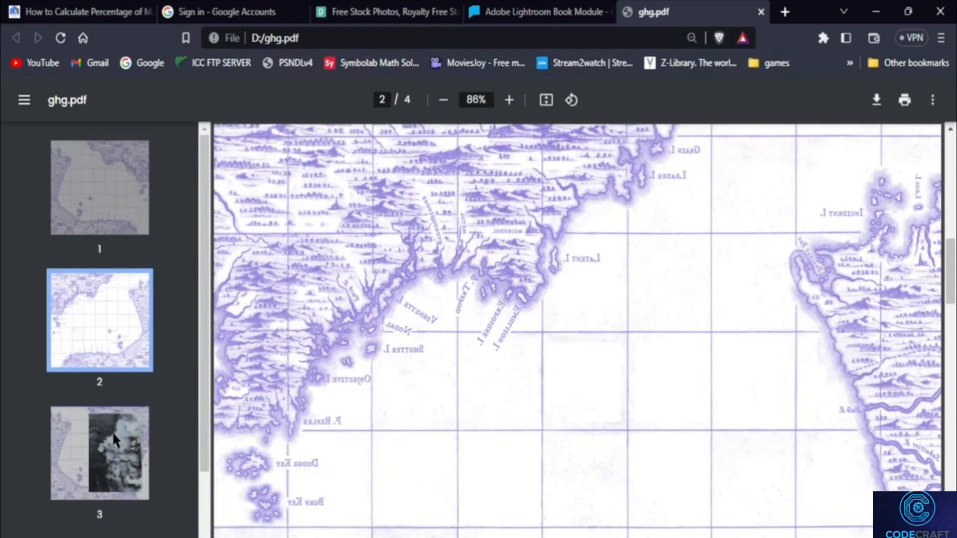
click(112, 432)
scroll(109, 455, down, 2)
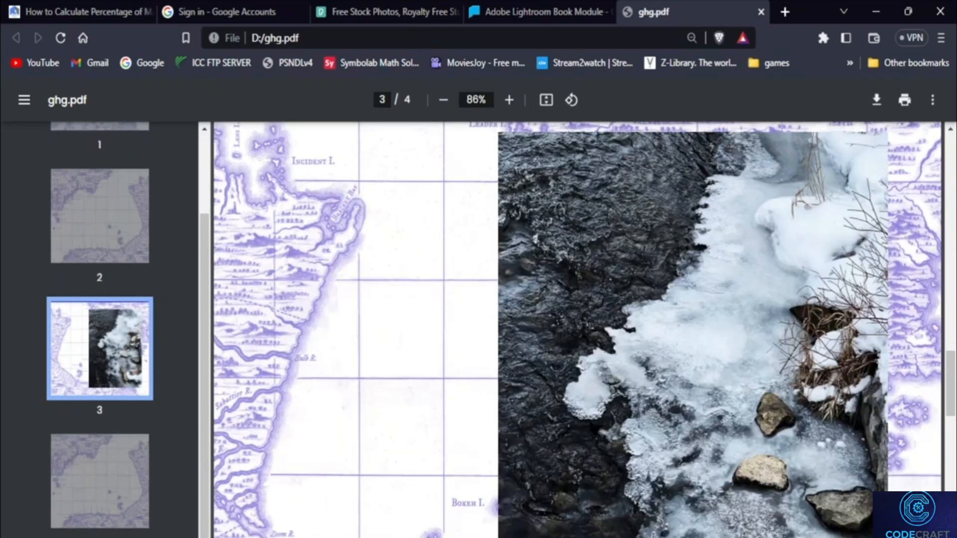
scroll(577, 330, down, 3)
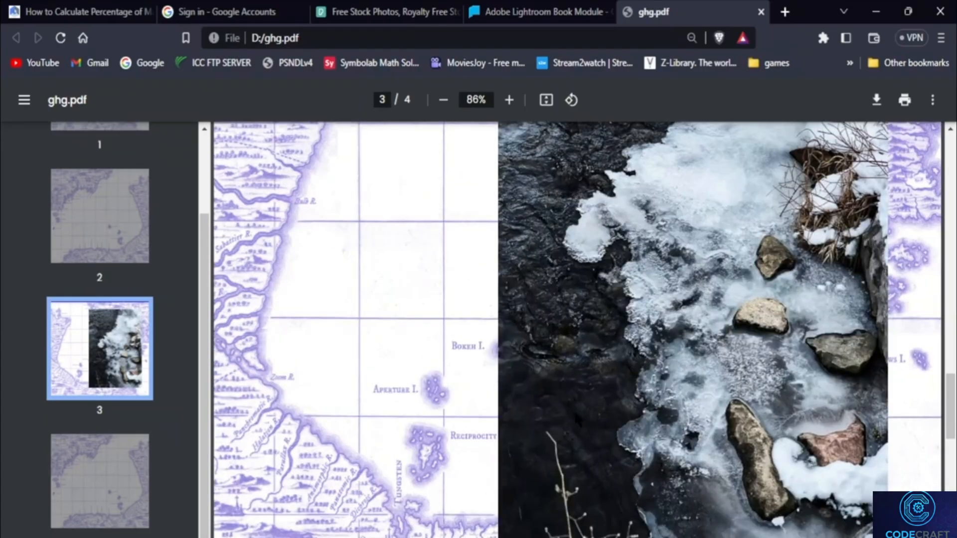
scroll(667, 316, down, 3)
scroll(666, 316, up, 2)
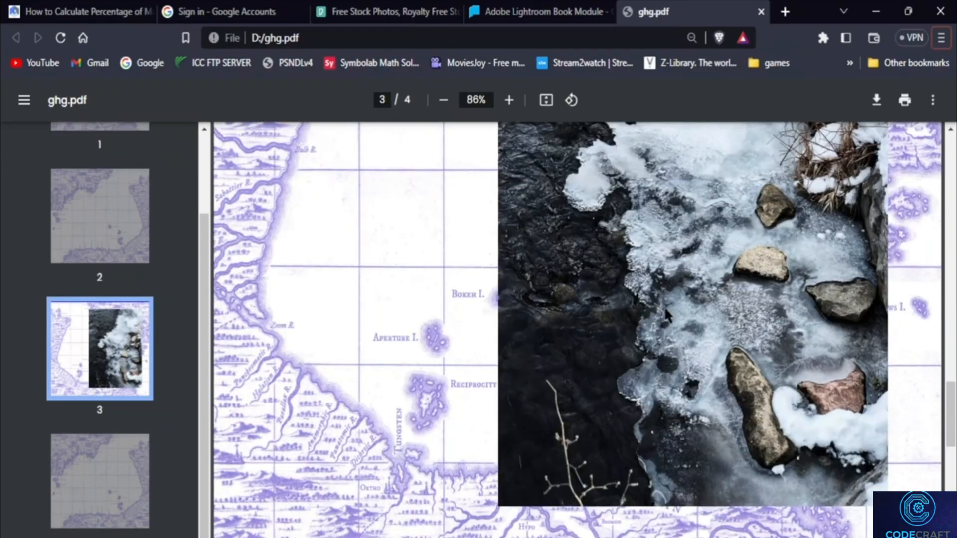
scroll(667, 316, up, 7)
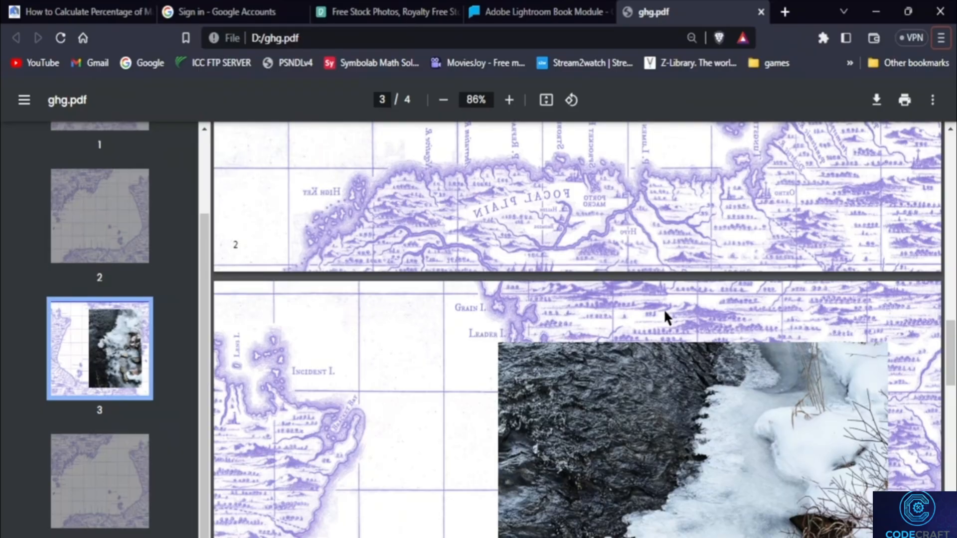
Return to Lightroom Classic and switch to the Map module
click(391, 536)
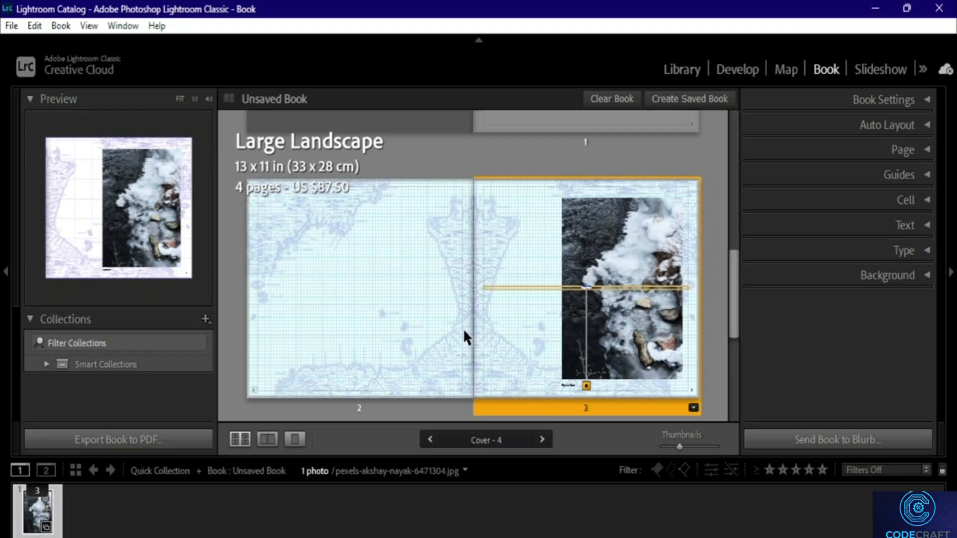
click(787, 69)
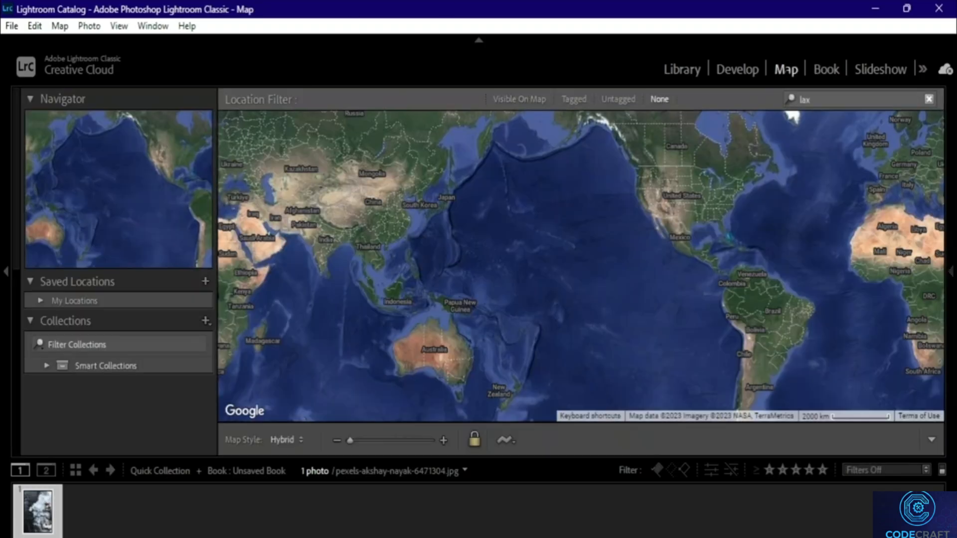